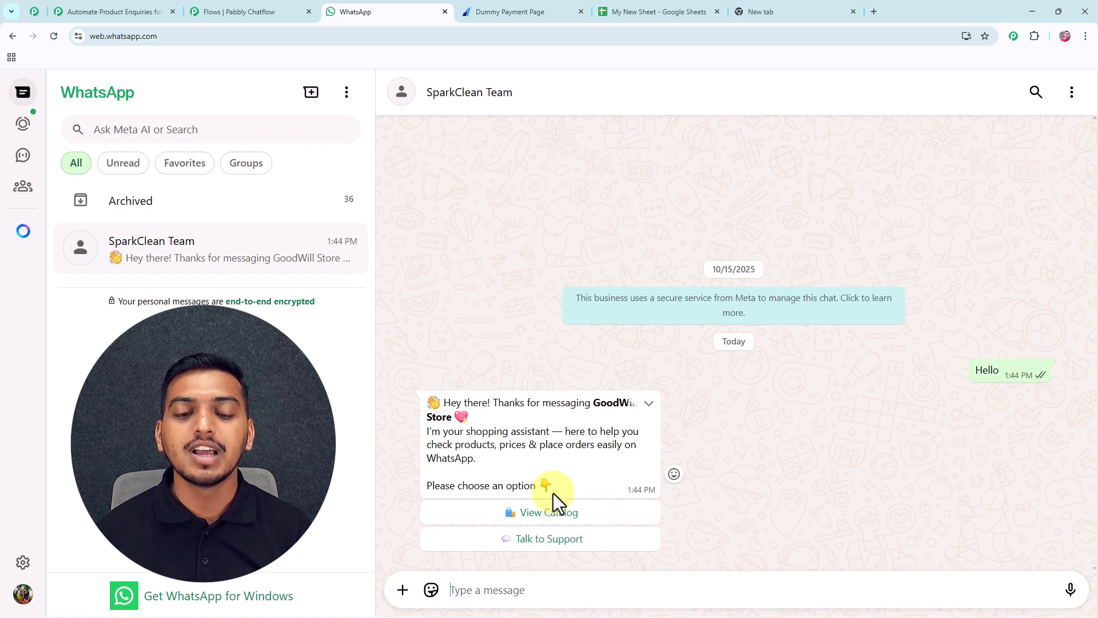
# Open the product catalog list and send the Summer Dress – ₹1299 choice.
pyautogui.click(549, 512)
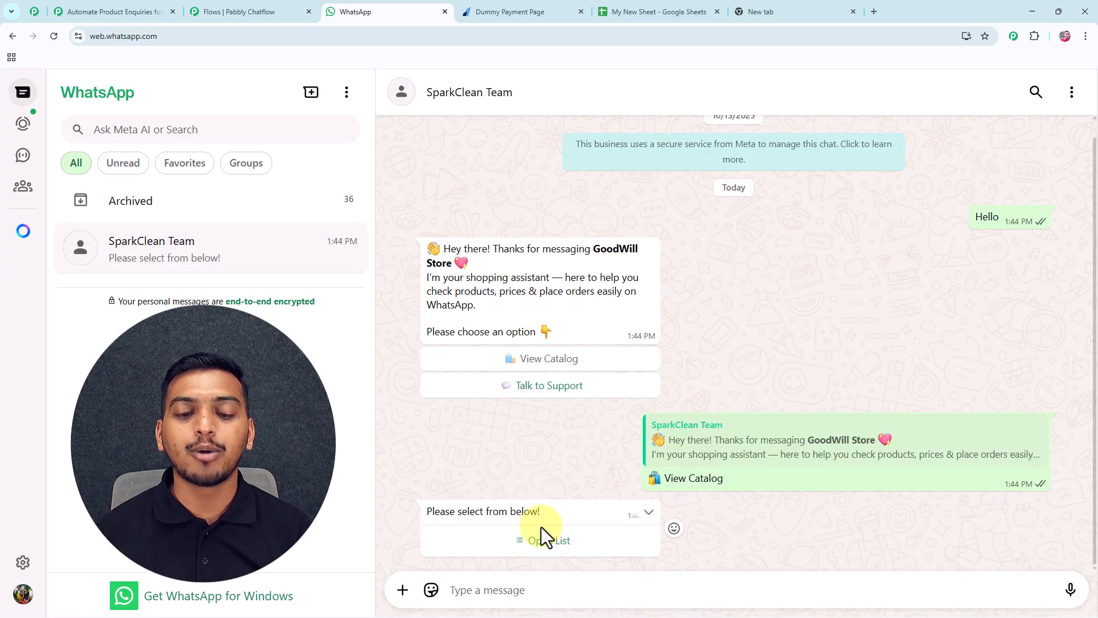
pyautogui.click(542, 545)
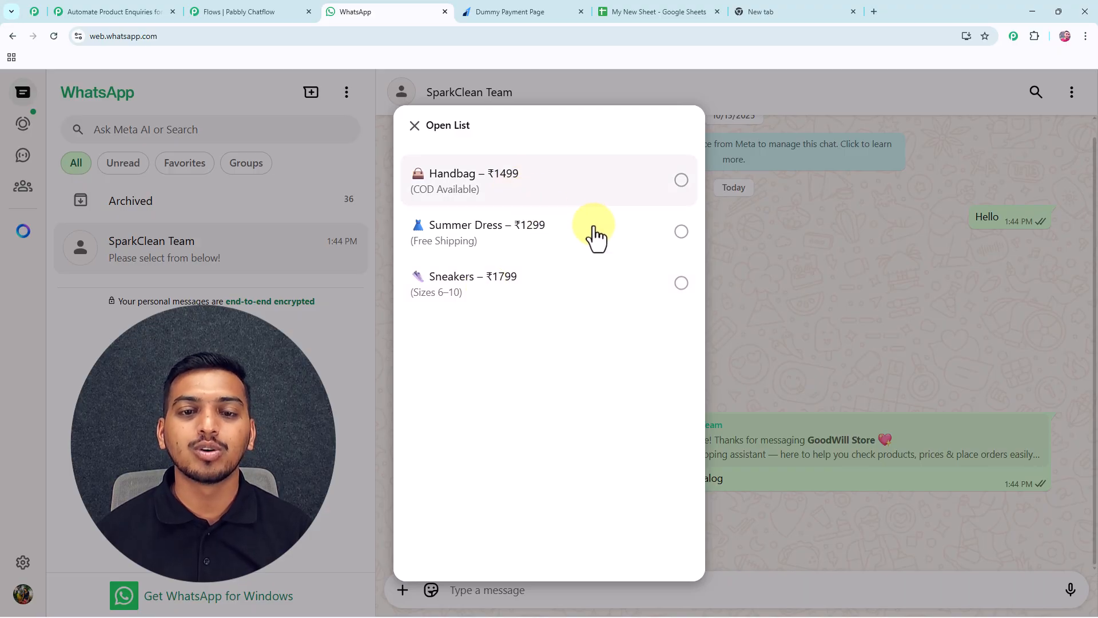
pyautogui.click(681, 232)
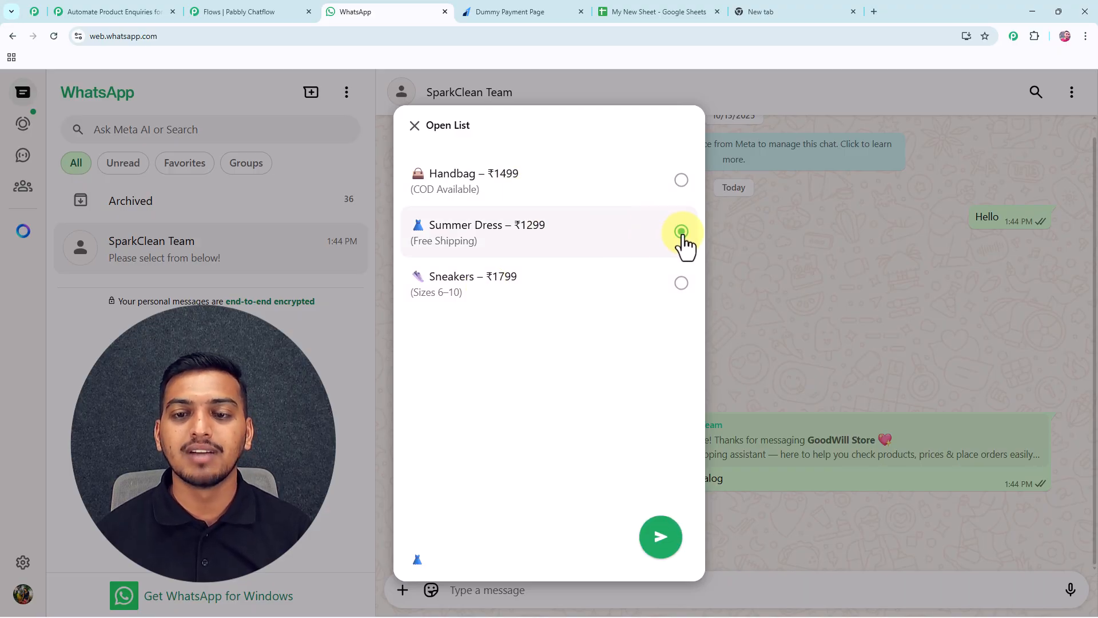
pyautogui.click(661, 534)
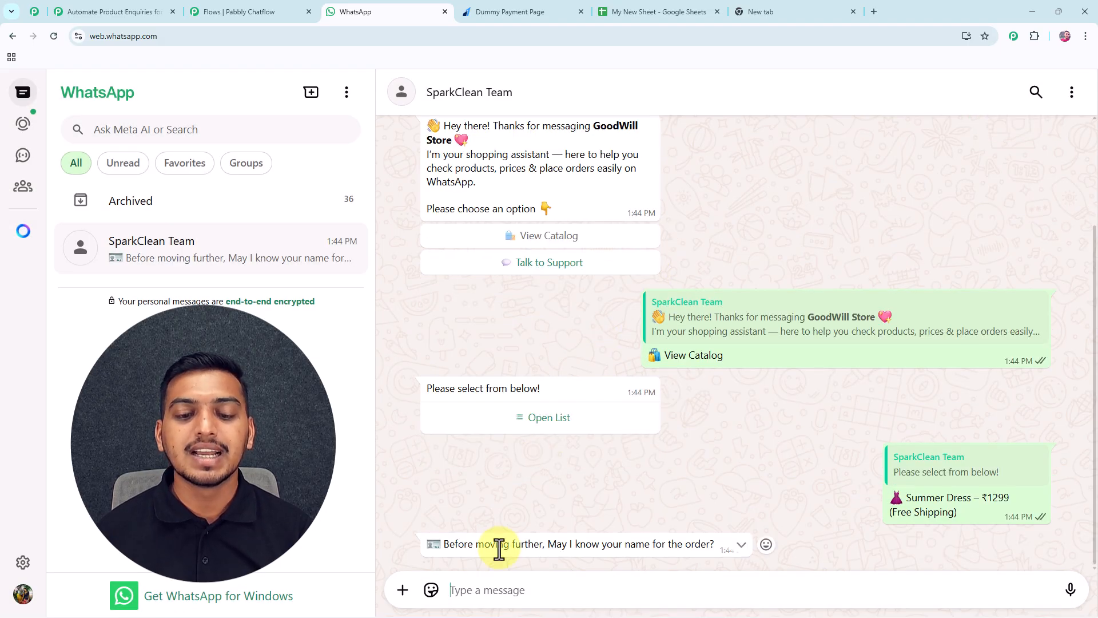
# Reply with the customer's name, then select the bot's size and colour example.
pyautogui.click(569, 586)
pyautogui.write('Jai')
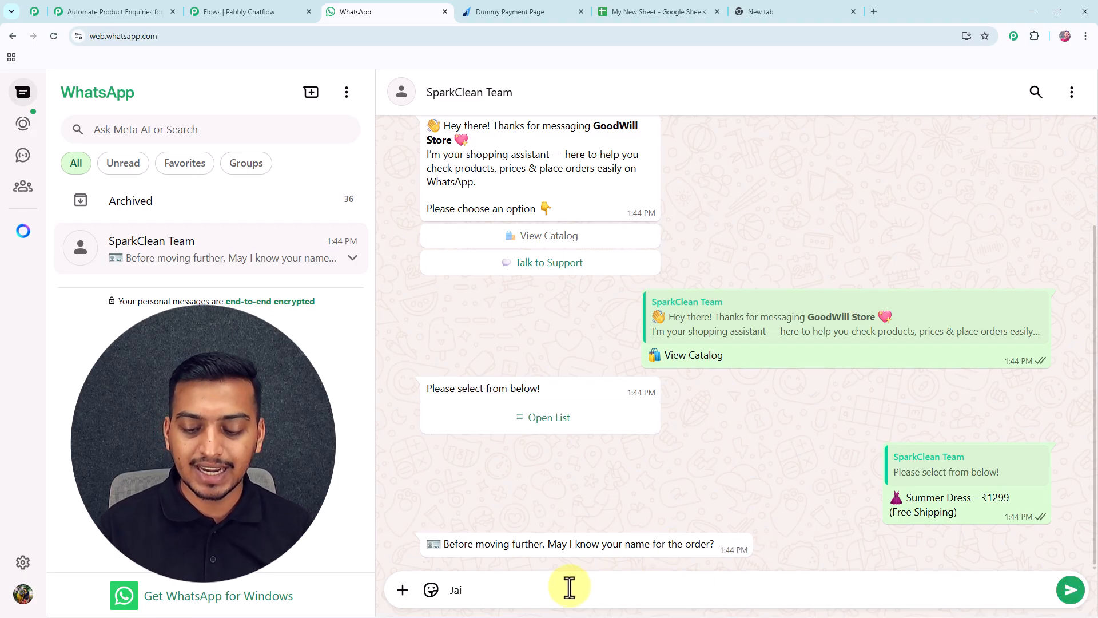
pyautogui.press('Return')
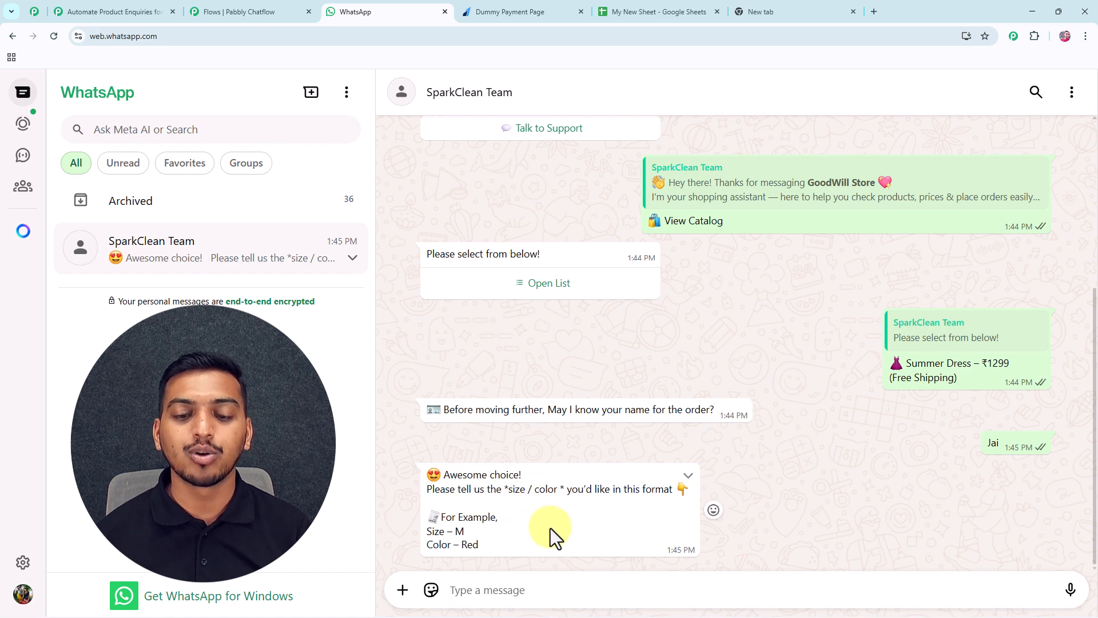
pyautogui.moveTo(429, 536); pyautogui.dragTo(463, 540)
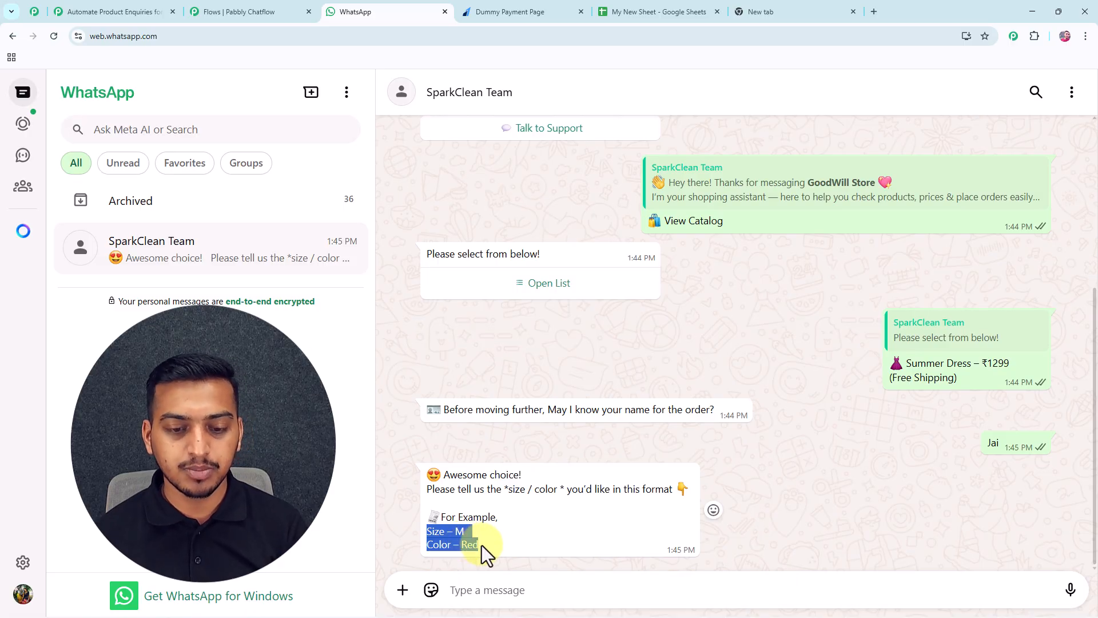
pyautogui.click(477, 590)
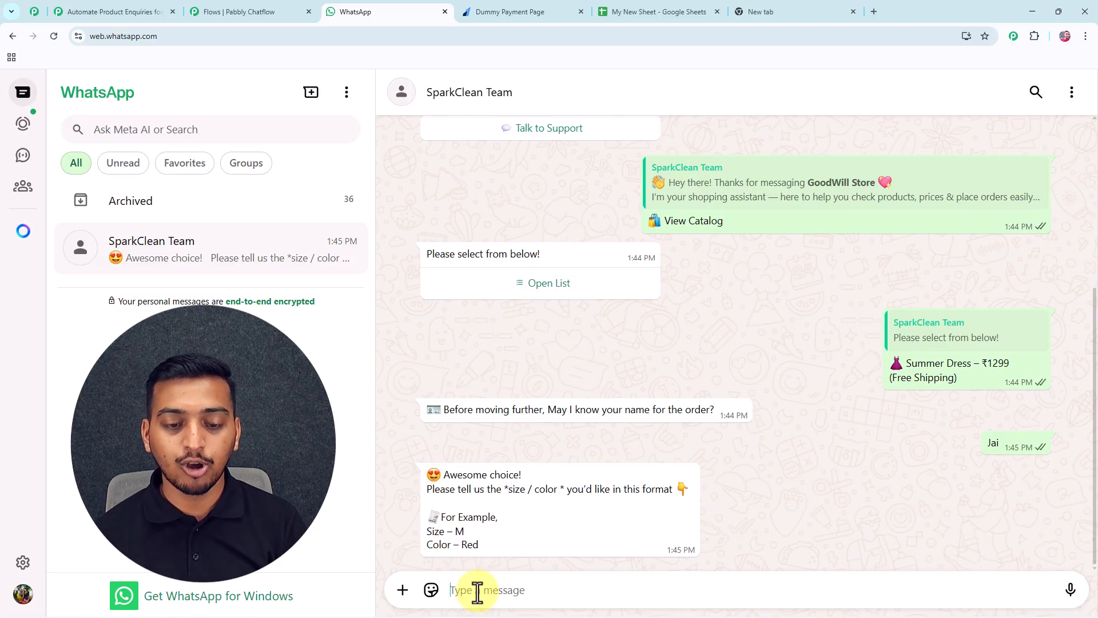
# Edit the pasted size/colour template to size L and colour Pink, and send it.
pyautogui.write('Size – M Color – Red')
pyautogui.click(489, 582)
pyautogui.press('BackSpace')
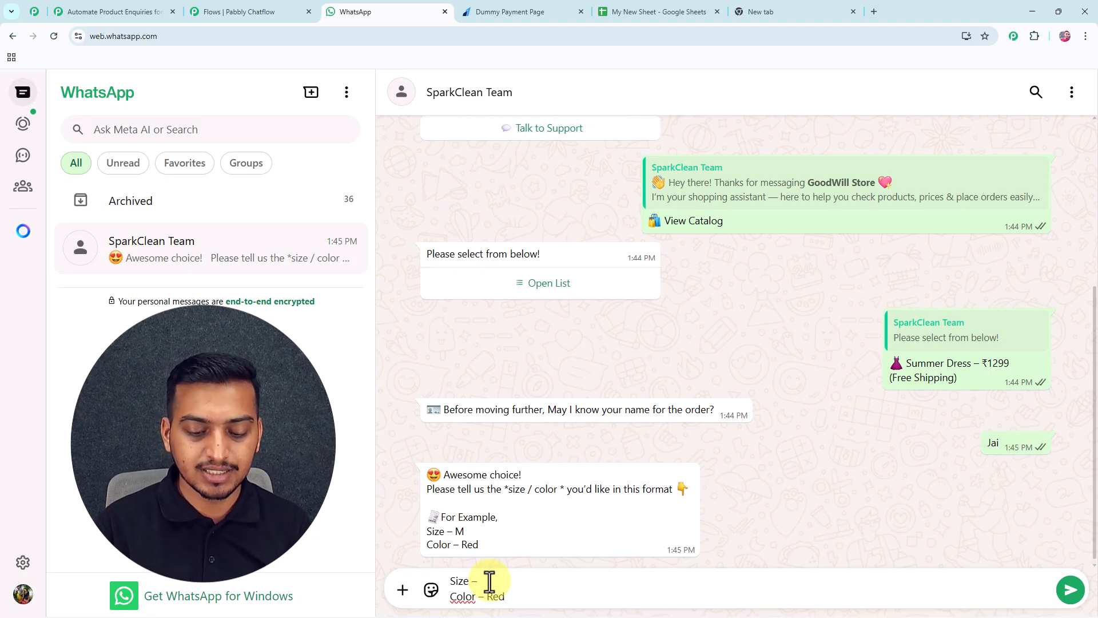
pyautogui.write('L')
pyautogui.press('Down')
pyautogui.press('End')
pyautogui.press('BackSpace')
pyautogui.press('BackSpace')
pyautogui.press('BackSpace')
pyautogui.write('Pink')
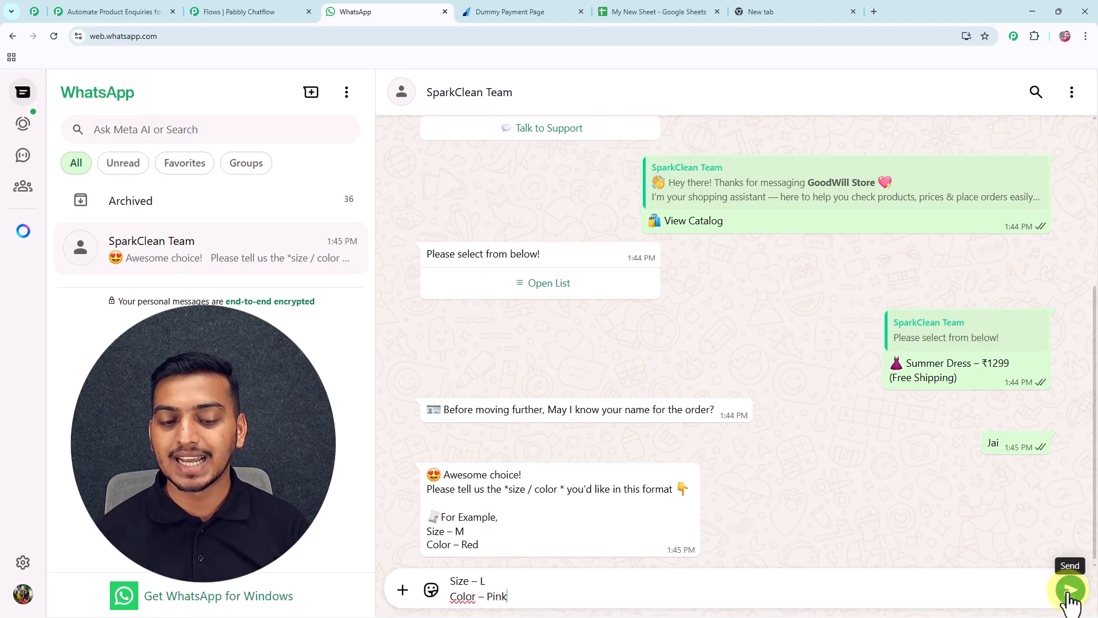
pyautogui.click(1068, 593)
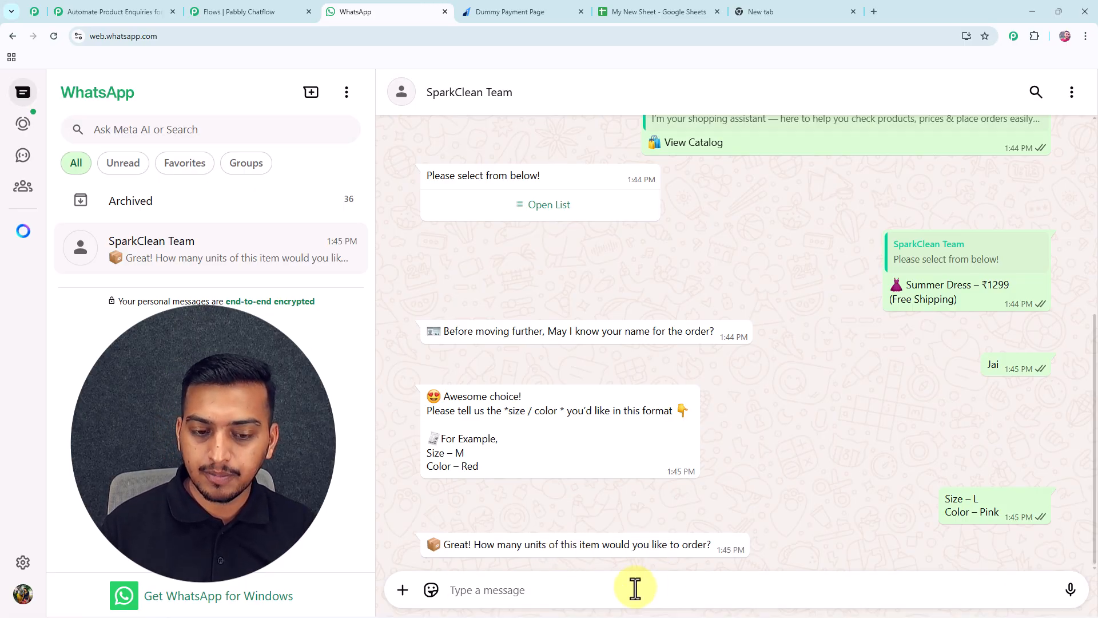
# Send quantity 10, then the customer's delivery address.
pyautogui.write('10')
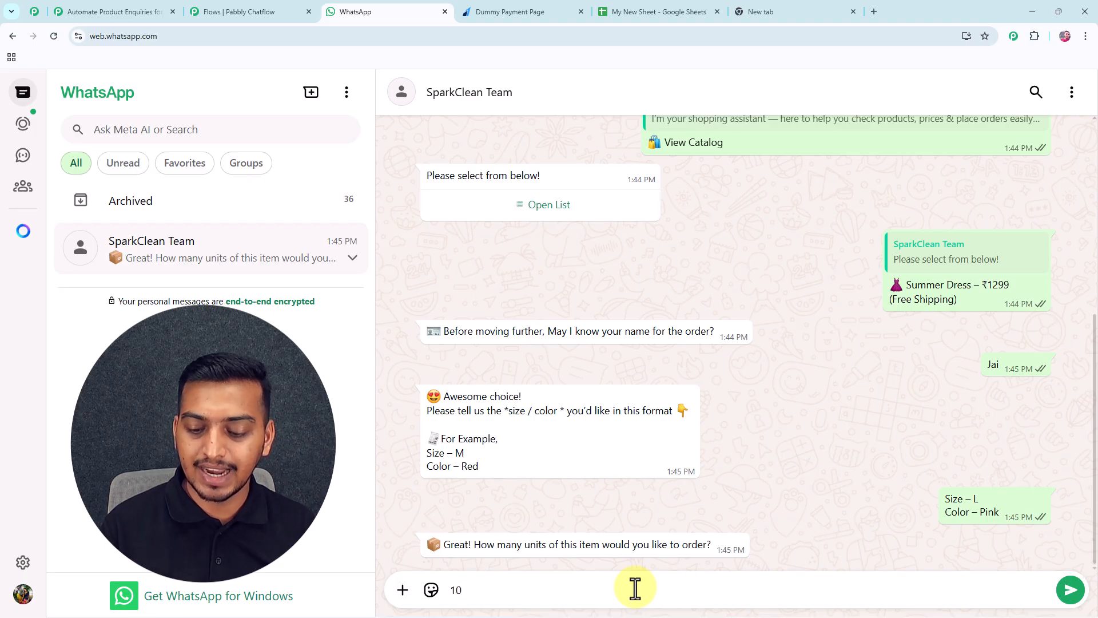
pyautogui.press('Return')
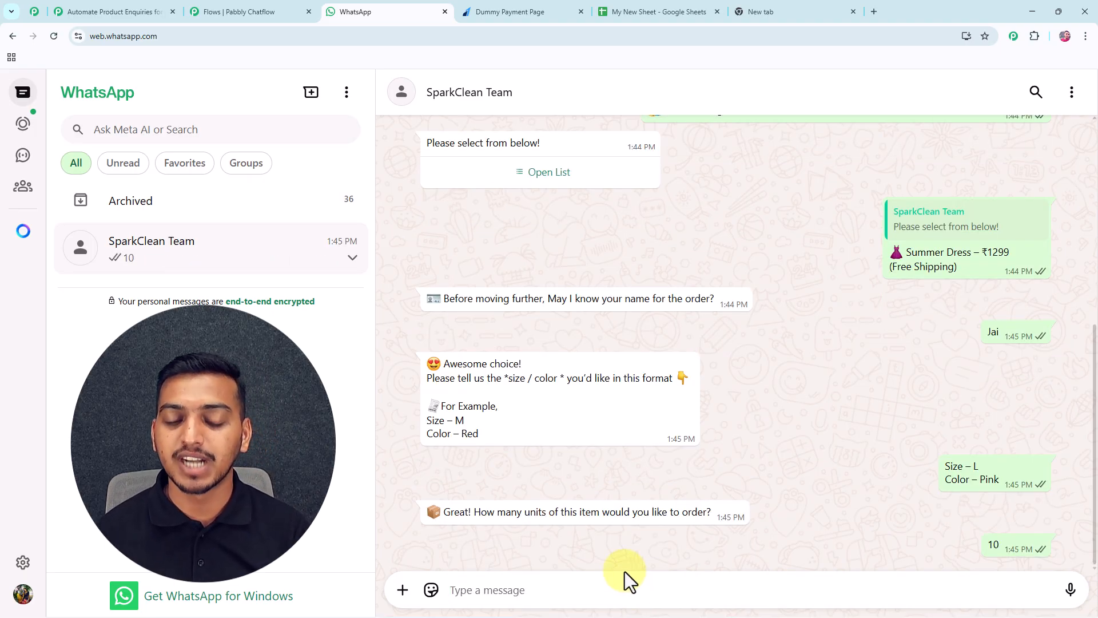
pyautogui.moveTo(508, 548); pyautogui.dragTo(581, 545)
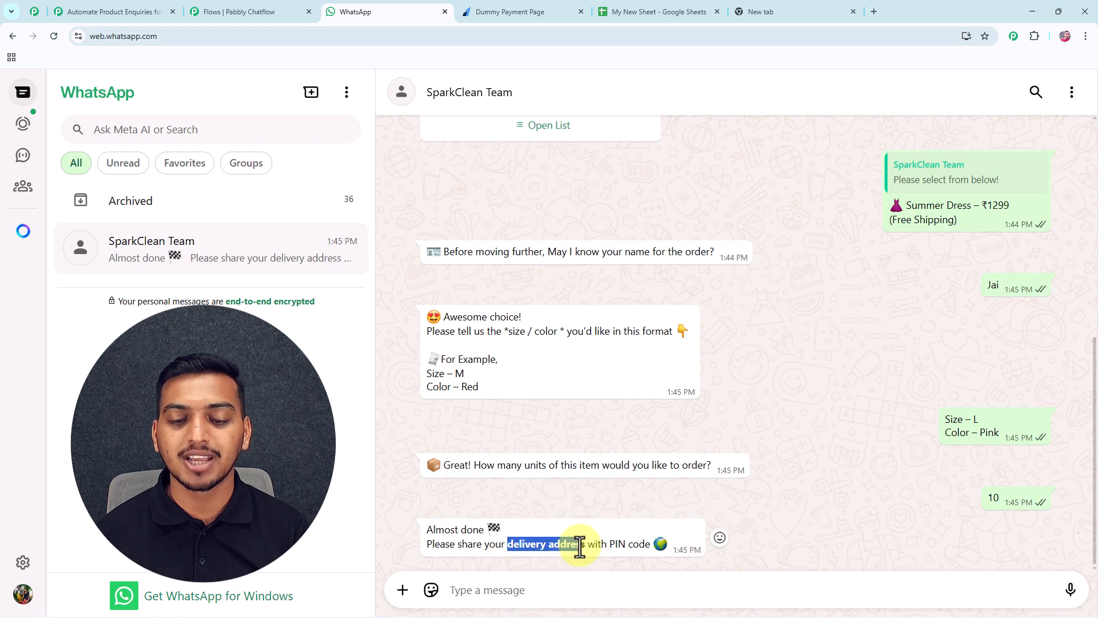
pyautogui.click(563, 589)
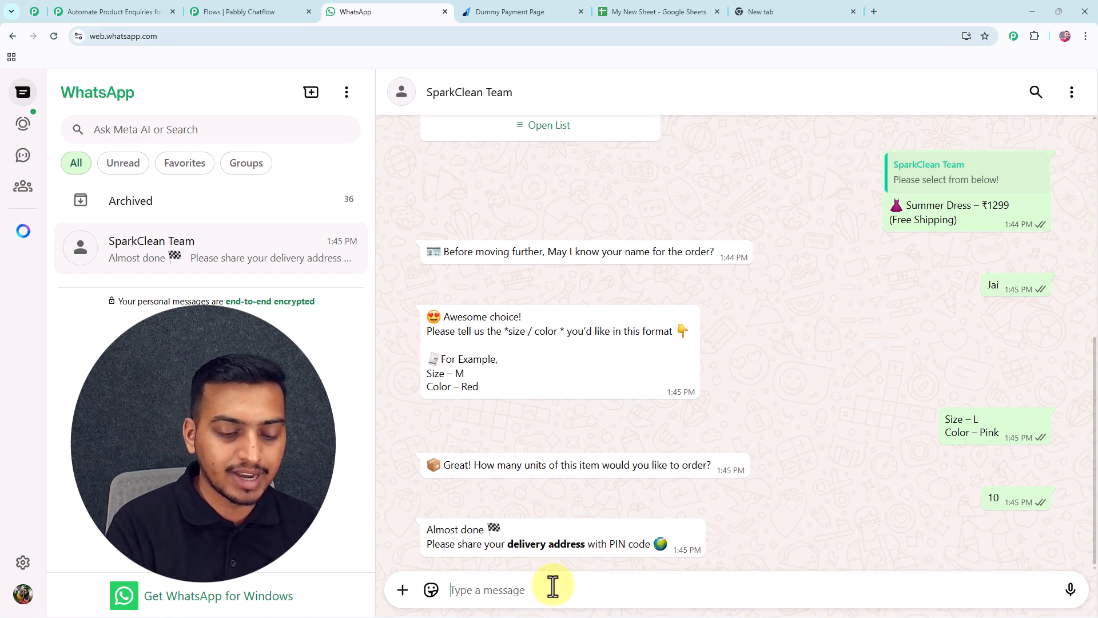
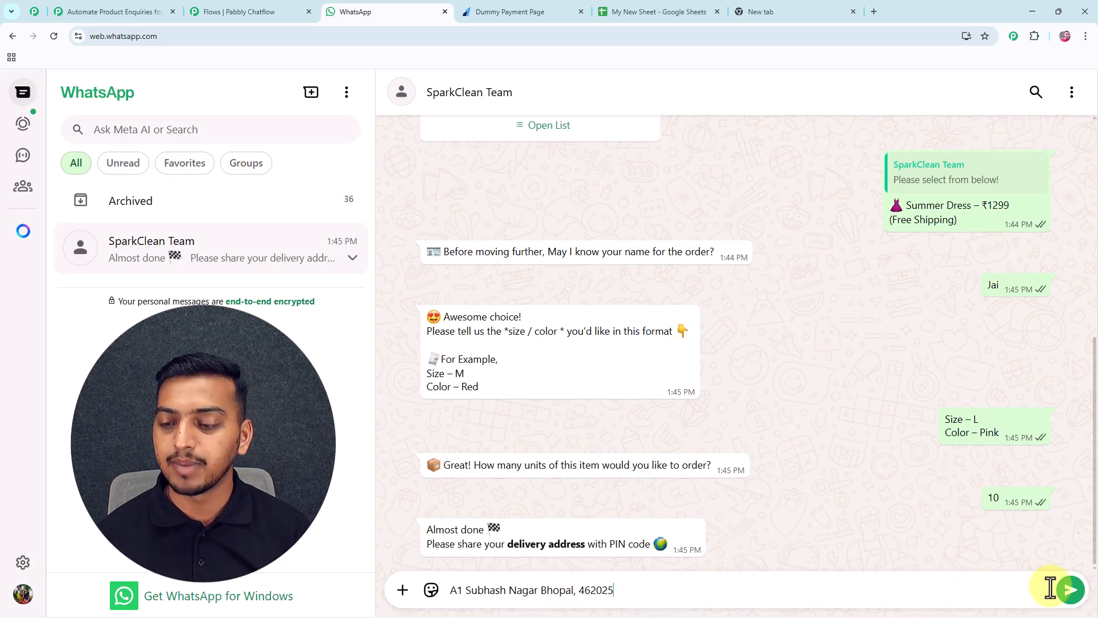
pyautogui.click(1070, 590)
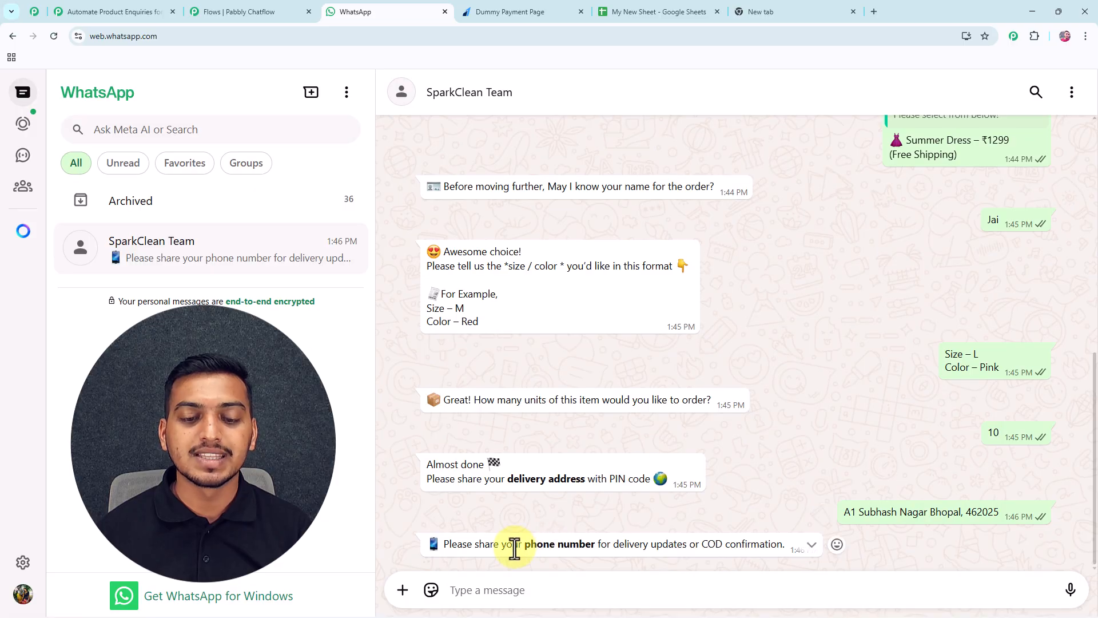
# Send the customer's phone number and choose Pay Online.
pyautogui.click(557, 597)
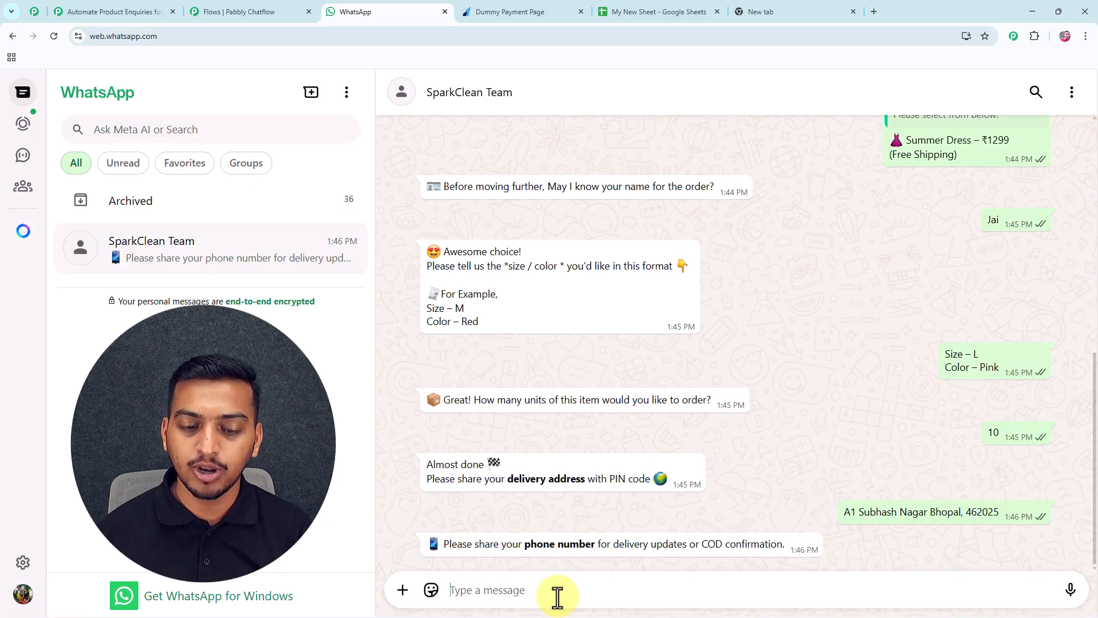
pyautogui.write('9')
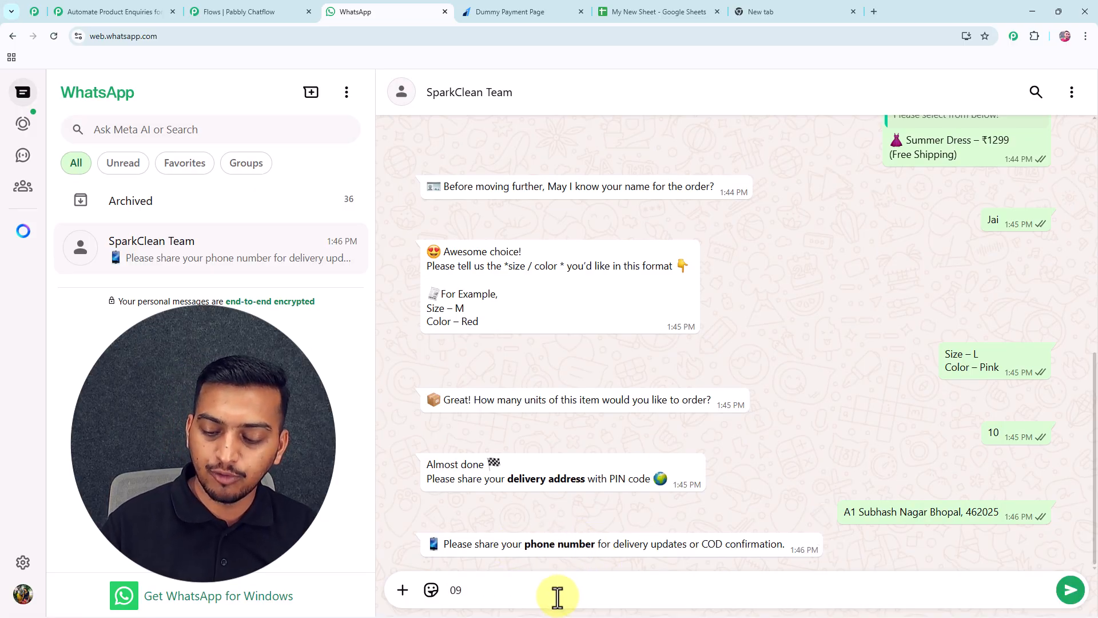
pyautogui.write('0*******4')
pyautogui.press('Return')
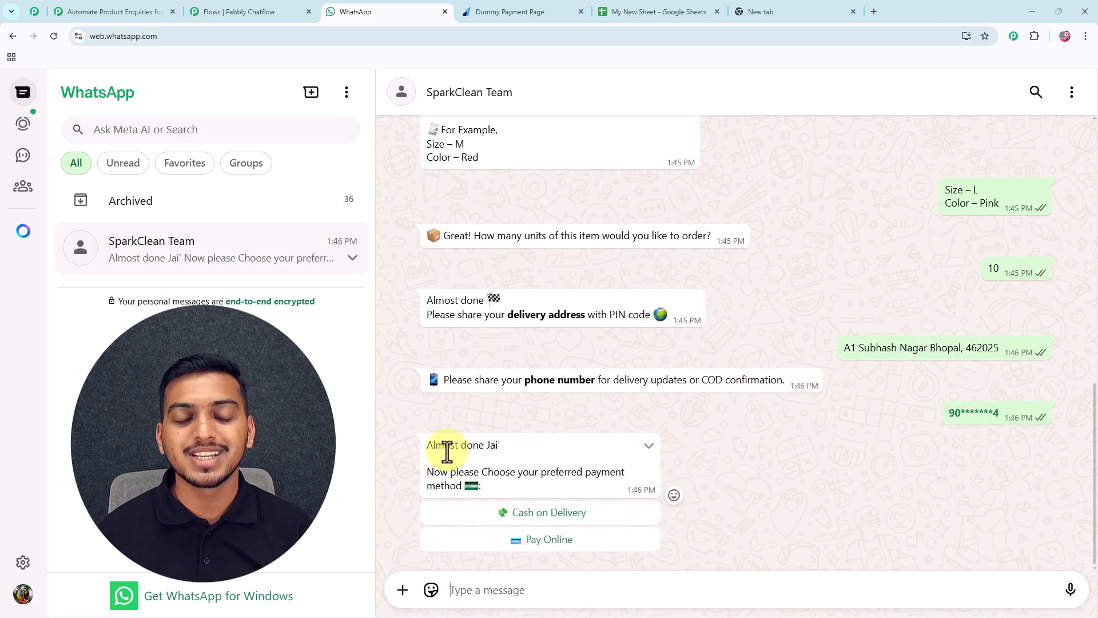
pyautogui.doubleClick(491, 445)
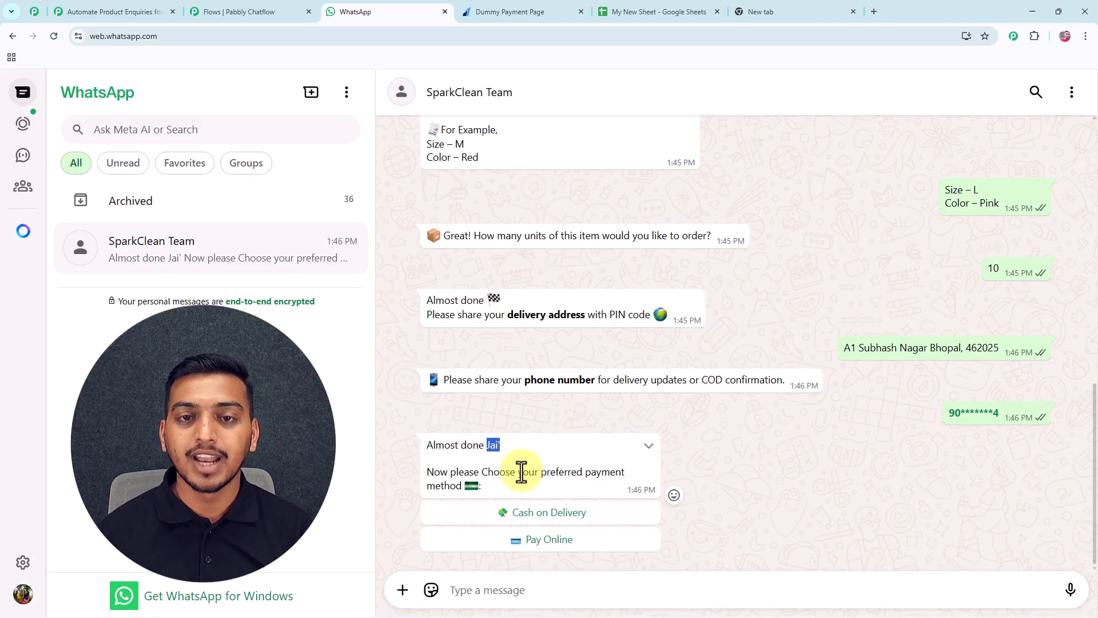
pyautogui.click(542, 541)
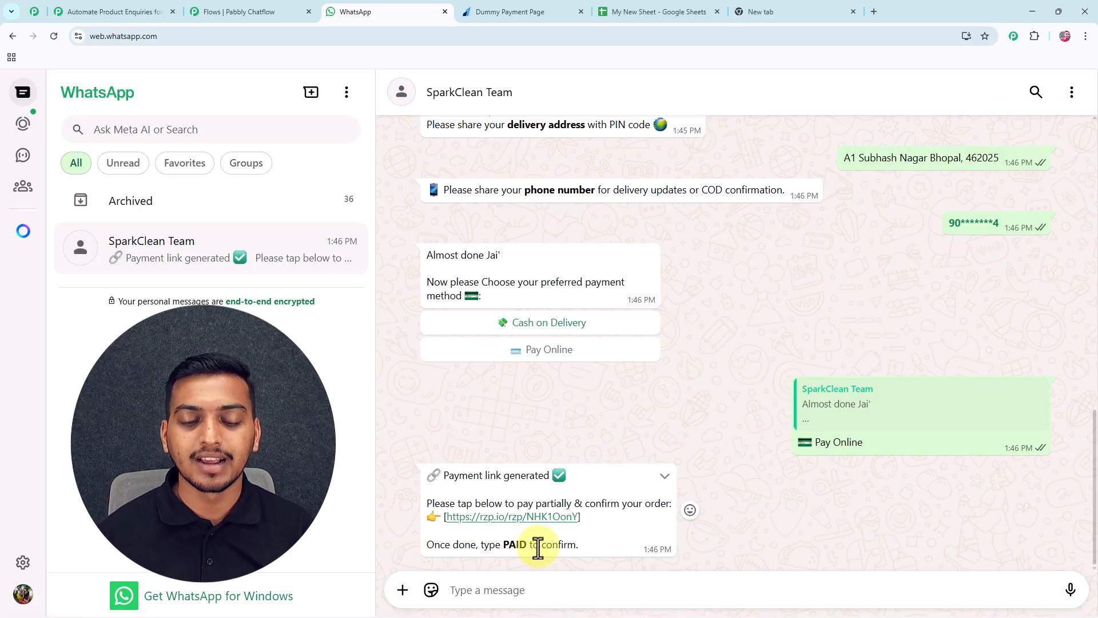
# Open the rzp.io payment link, close it, and reply PAID to confirm payment.
pyautogui.click(529, 514)
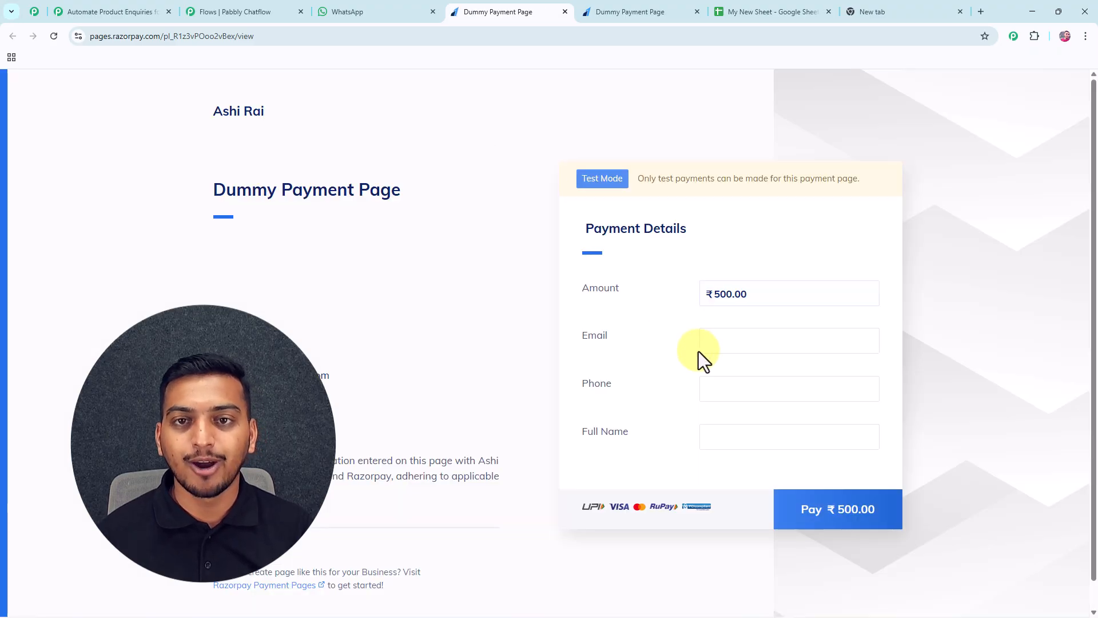
pyautogui.hotkey('ctrl', 'w')
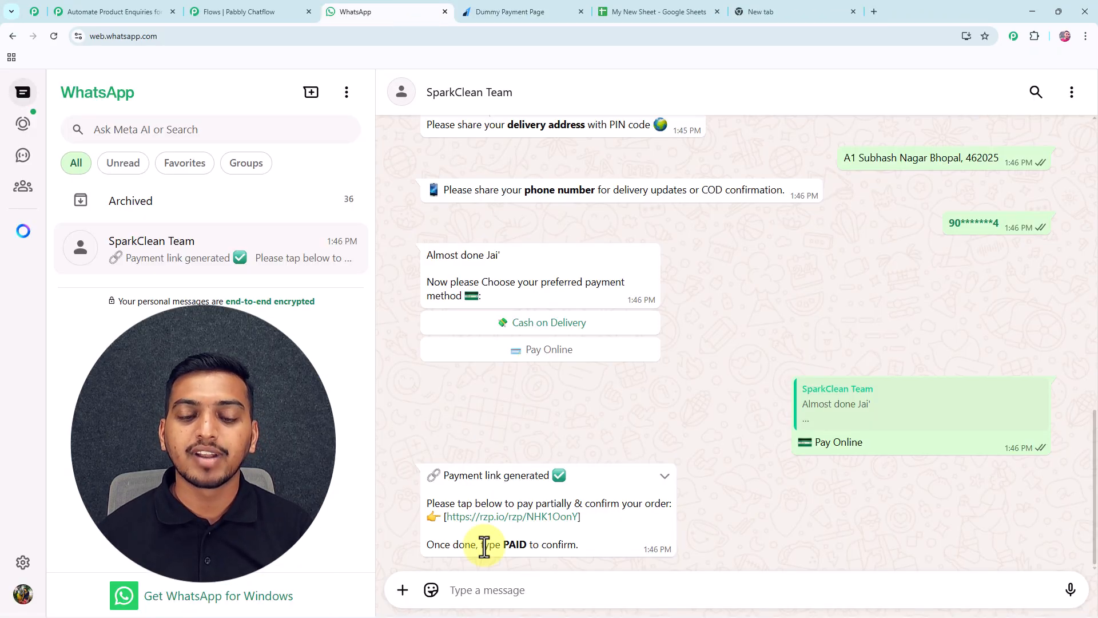
pyautogui.click(473, 591)
pyautogui.write('PAID')
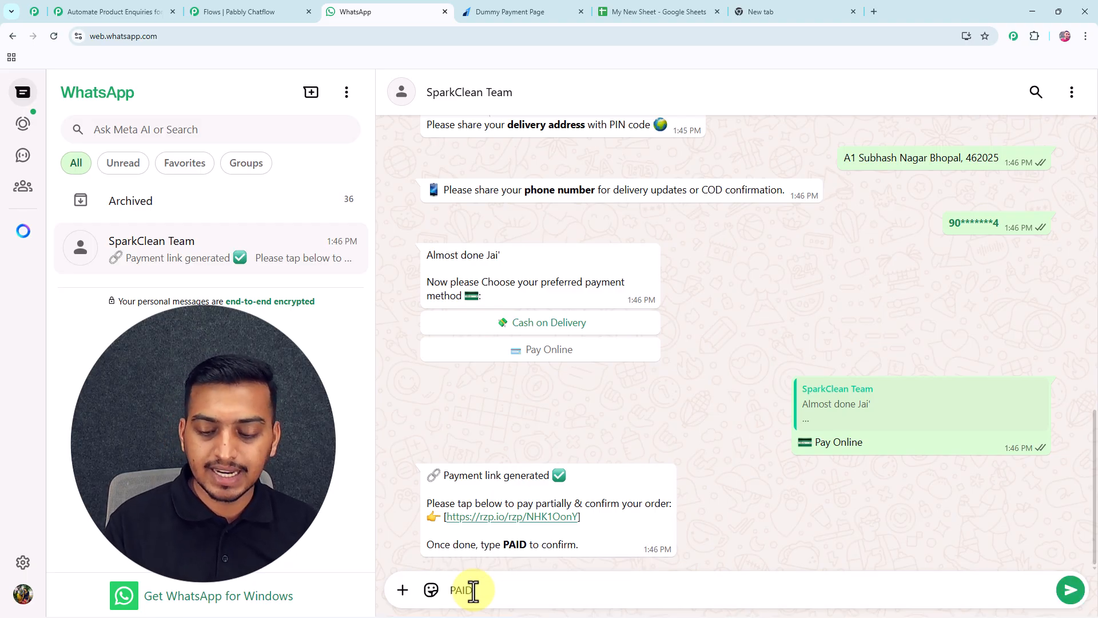
pyautogui.press('Return')
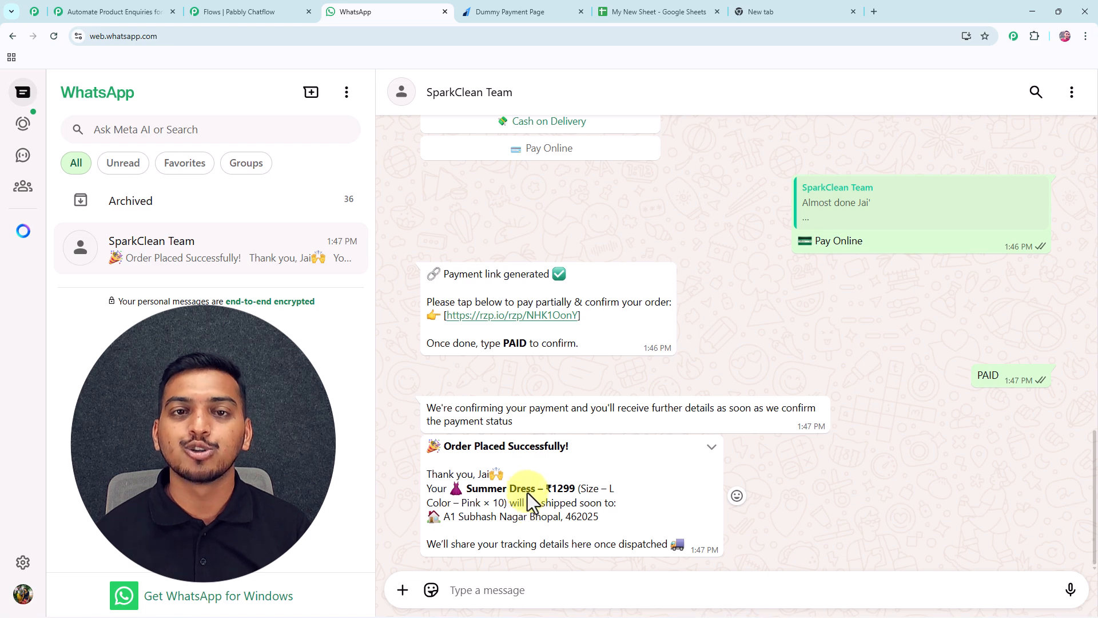
# Load the Pabbly Chatflow website in the empty new tab.
pyautogui.click(761, 22)
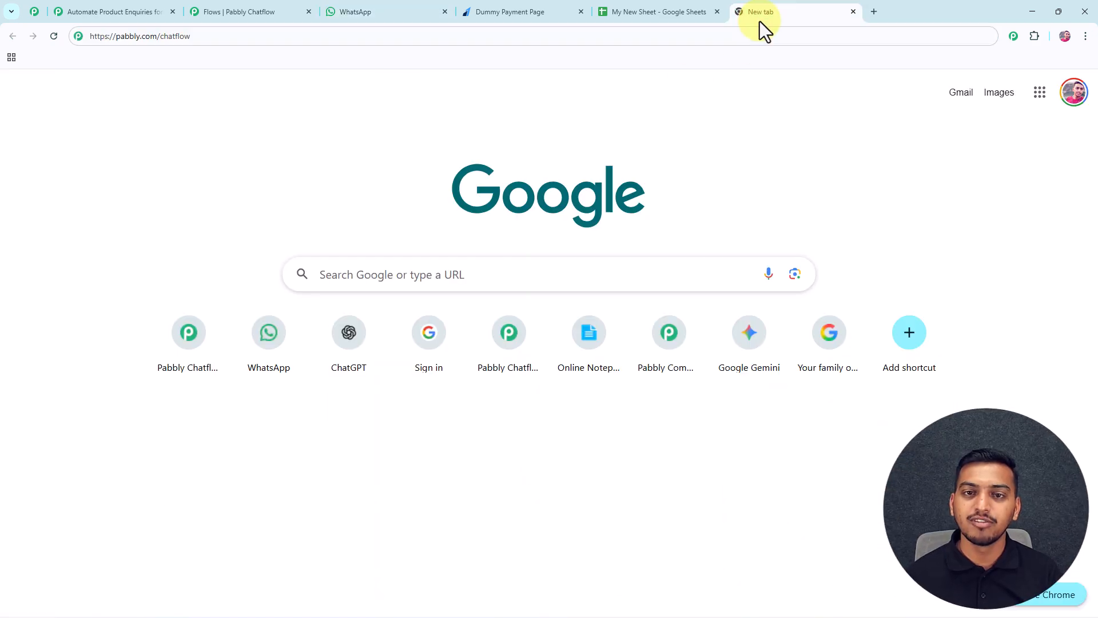
pyautogui.moveTo(190, 37); pyautogui.dragTo(114, 36)
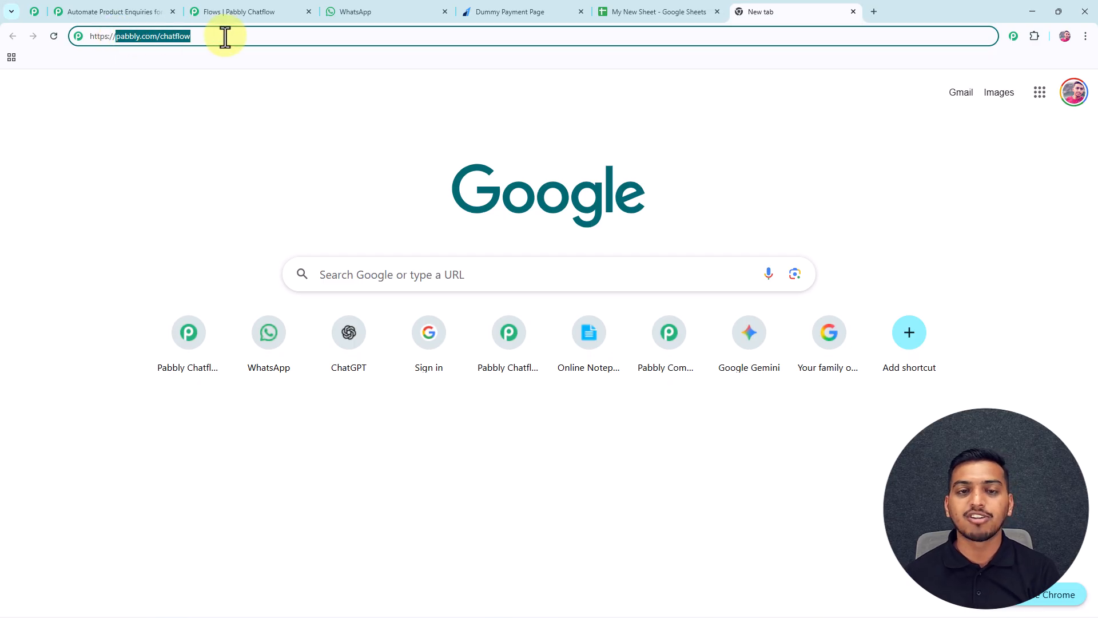
pyautogui.press('Return')
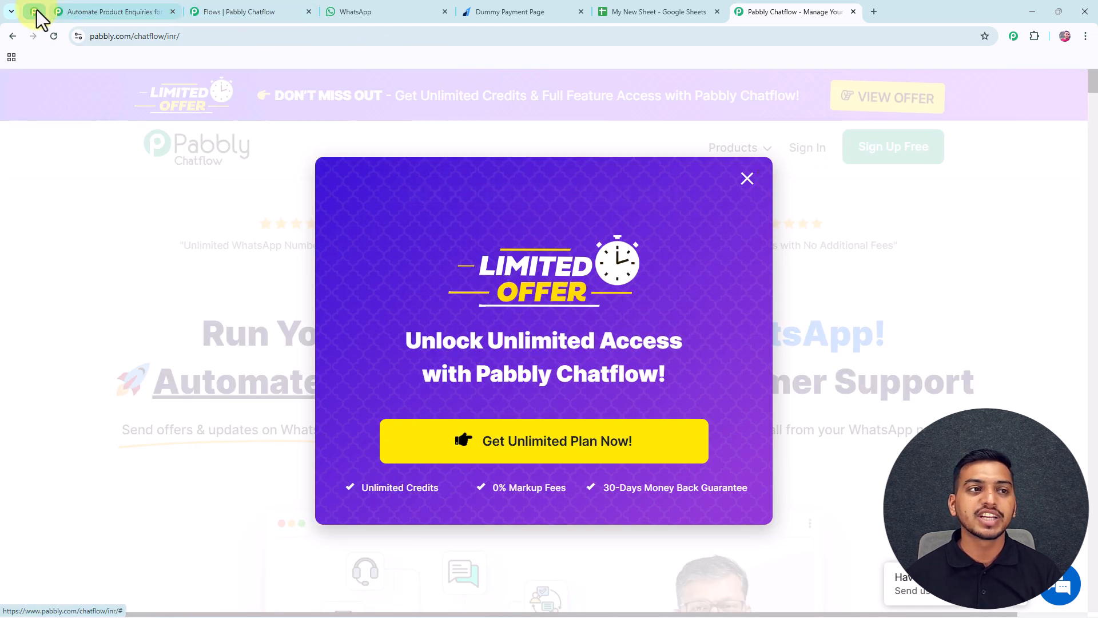
# Glance at the Pabbly Community page, then return and dismiss the Chatflow offer popup.
pyautogui.click(35, 11)
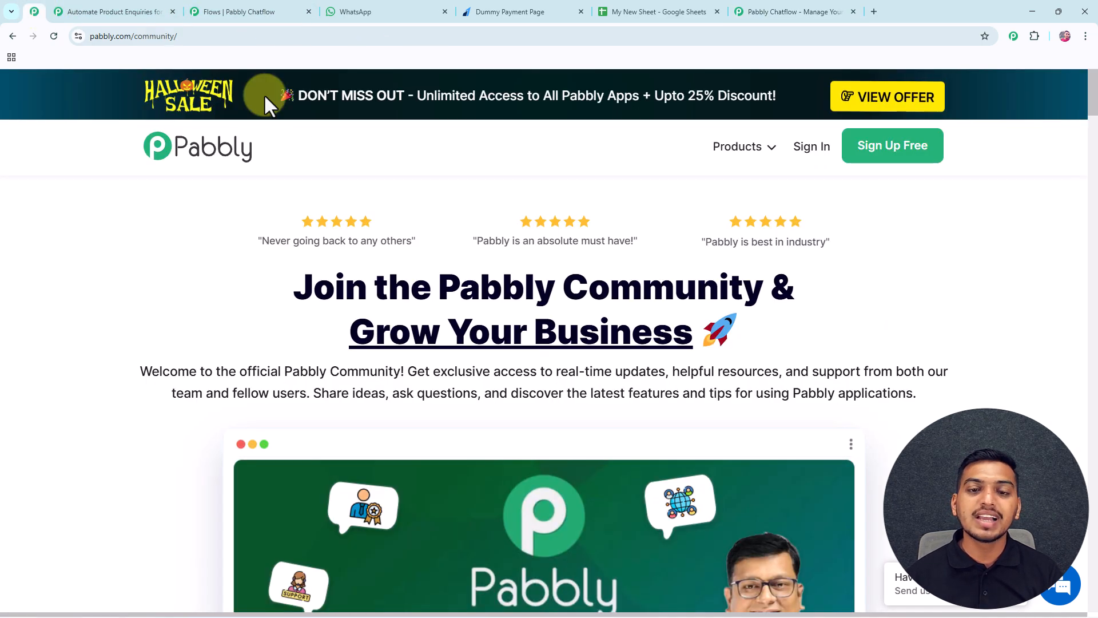
pyautogui.middleClick(1049, 161)
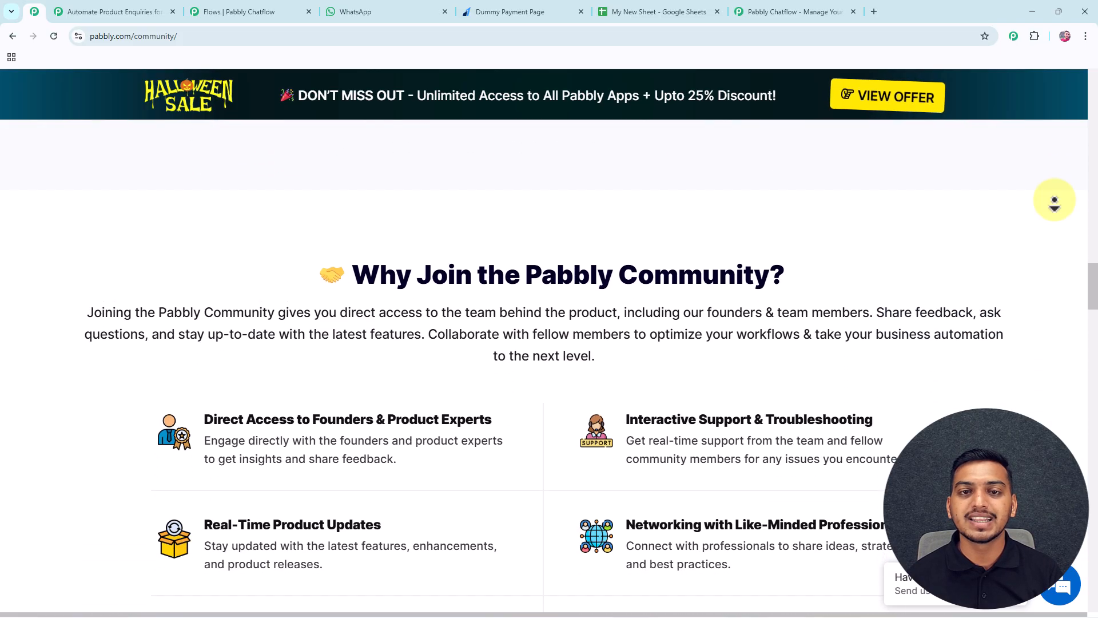
pyautogui.click(1054, 201)
pyautogui.click(805, 15)
pyautogui.click(747, 179)
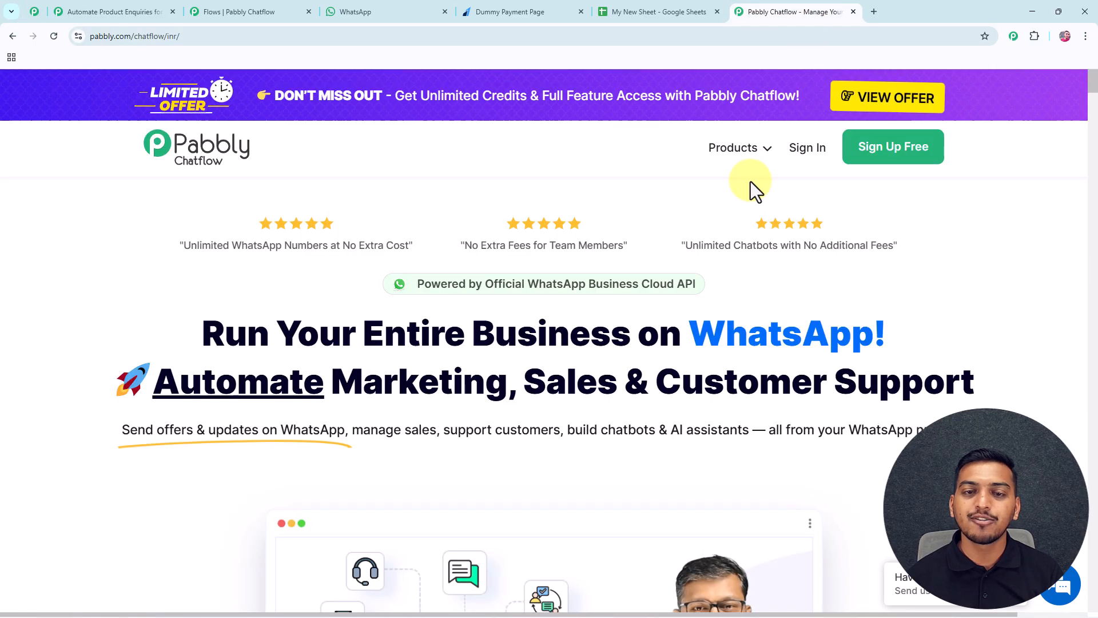
# Sign in to Pabbly Accounts, launch Pabbly Chatflow, and check the Add WhatsApp Number options.
pyautogui.click(808, 150)
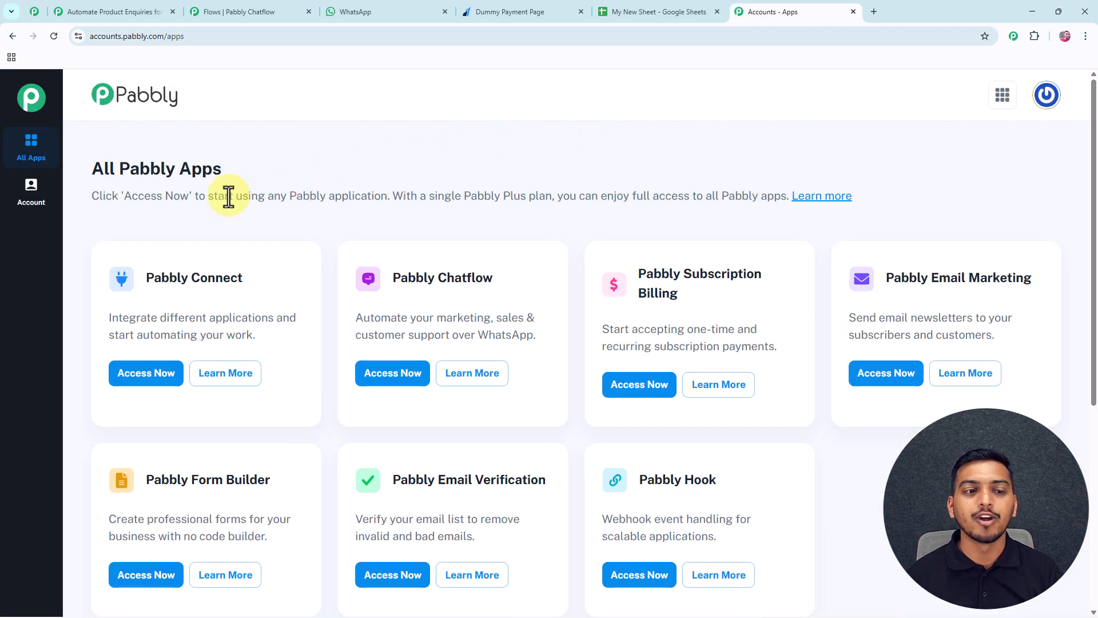
pyautogui.scroll(-1, 635, 323)
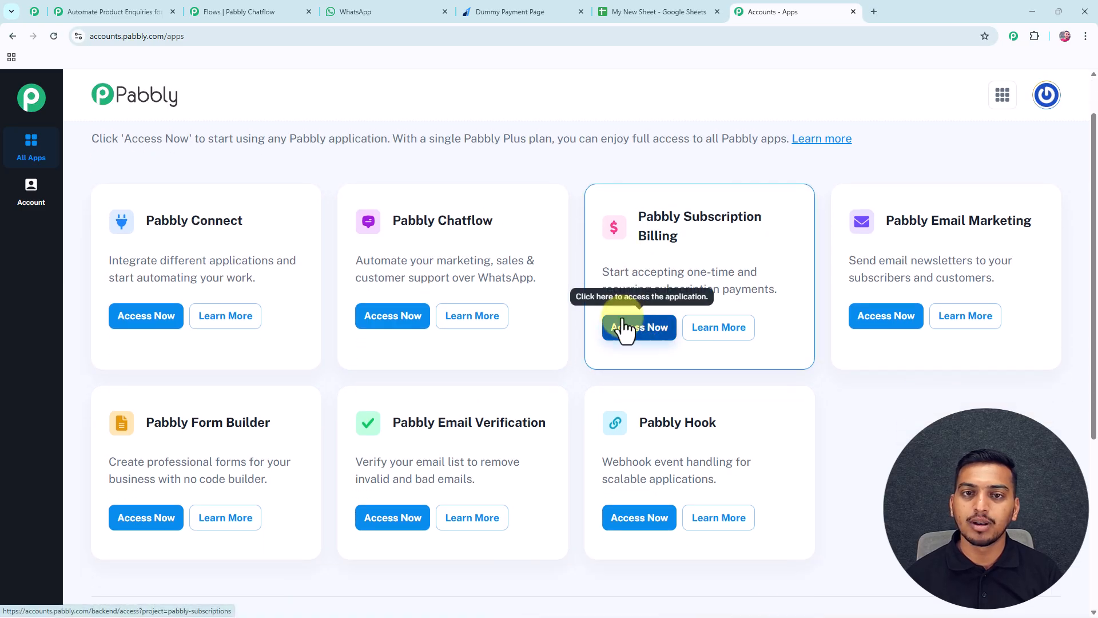
pyautogui.moveTo(392, 222); pyautogui.dragTo(509, 224)
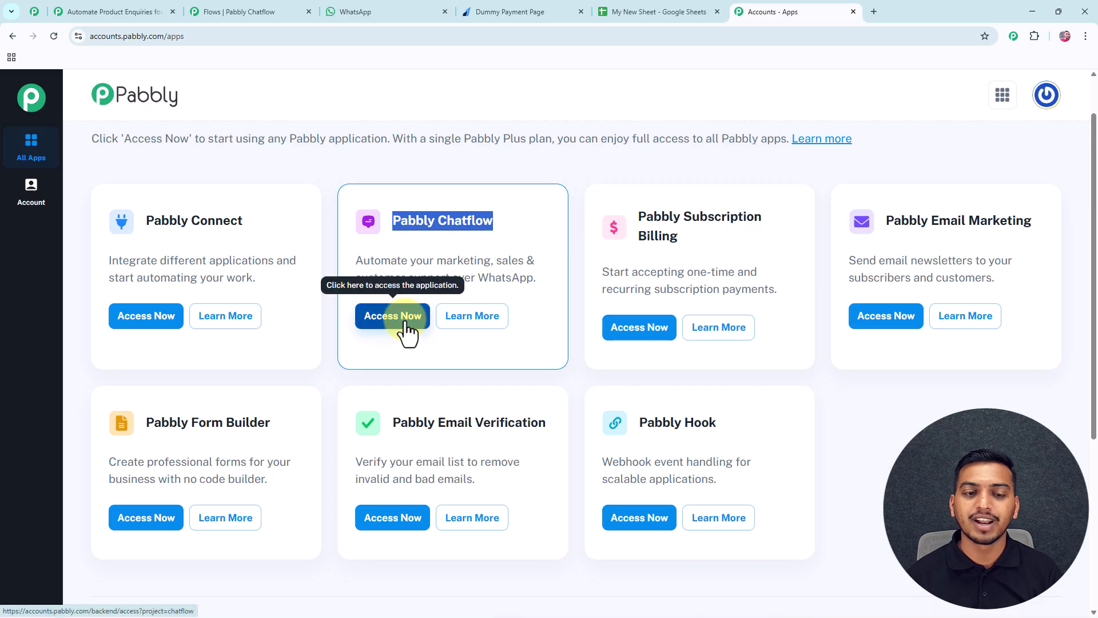
pyautogui.click(407, 332)
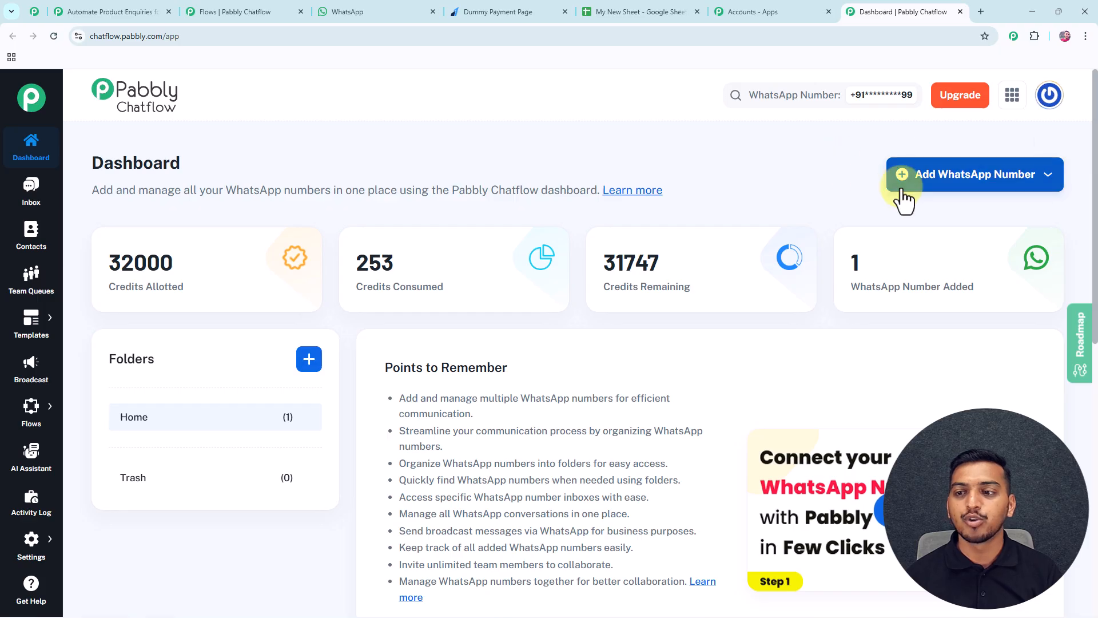
pyautogui.click(974, 182)
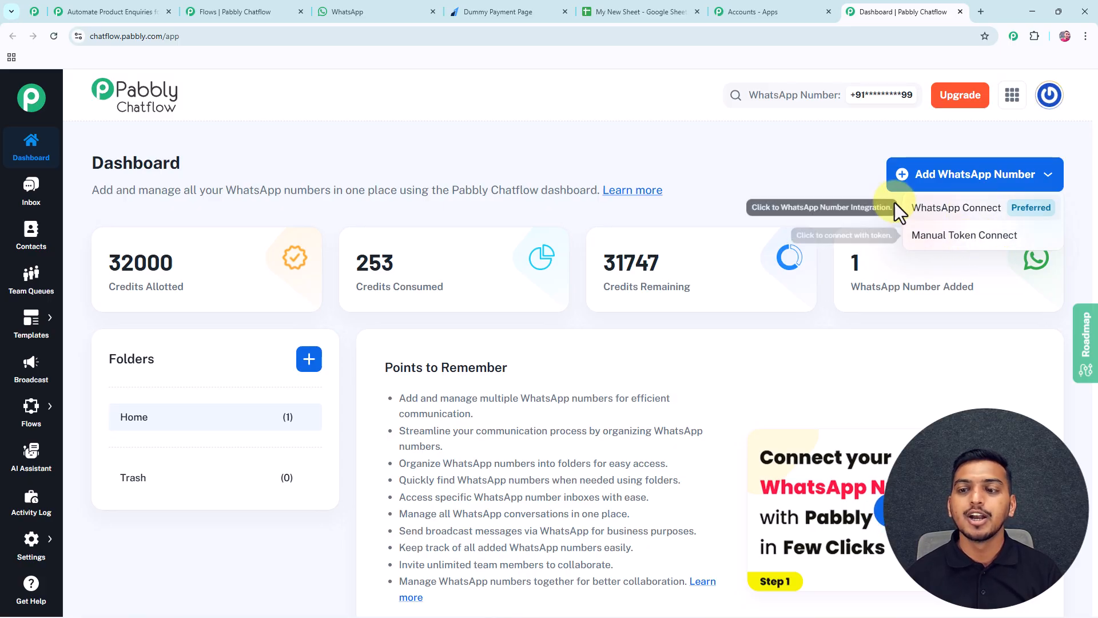
pyautogui.click(873, 204)
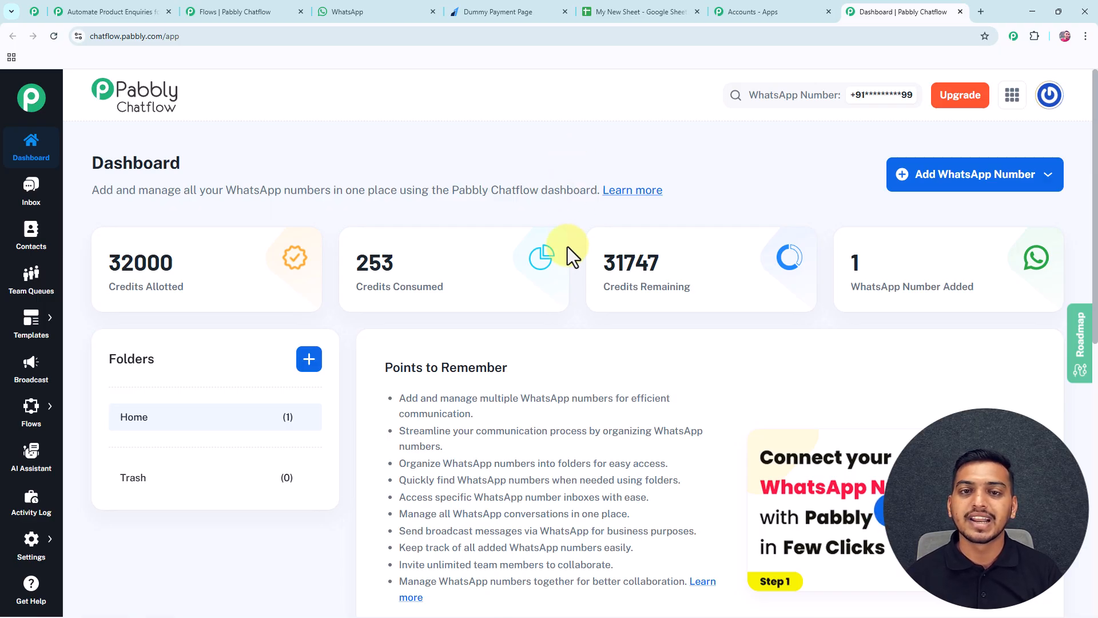
# Switch the Automate Product Enquiries for Your Store flow to Inactive from the Flows list.
pyautogui.moveTo(34, 410)
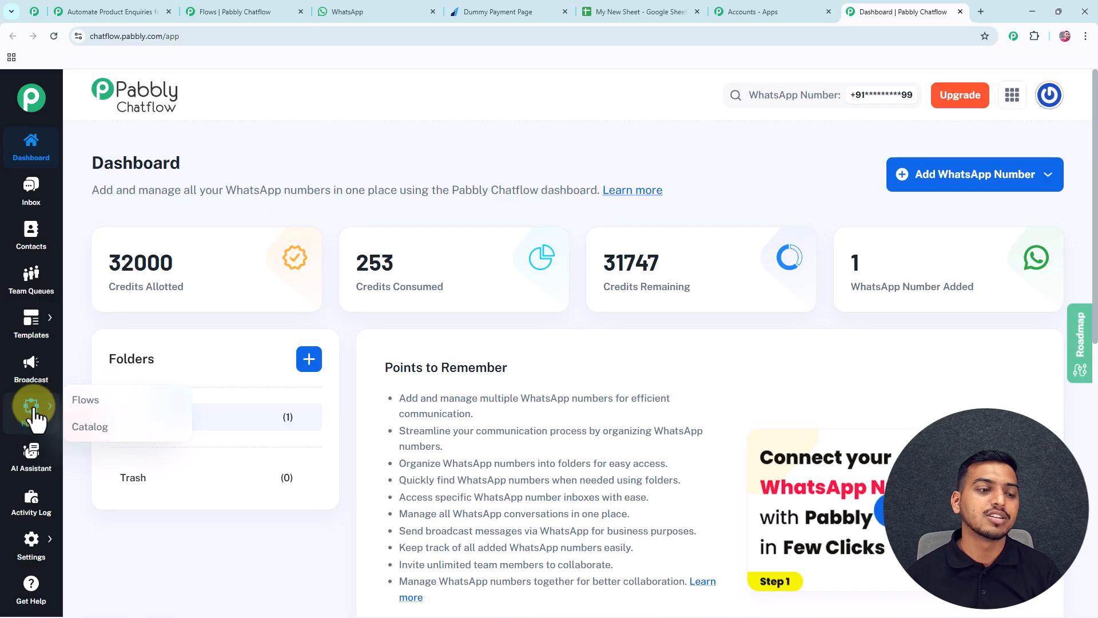
pyautogui.click(86, 403)
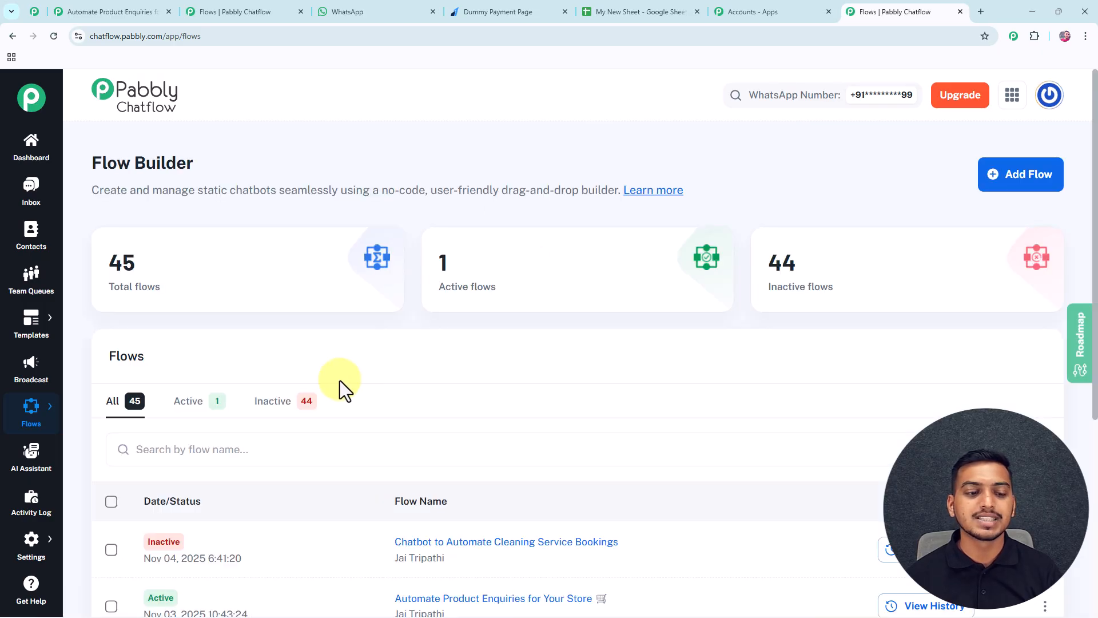
pyautogui.scroll(-5, 340, 379)
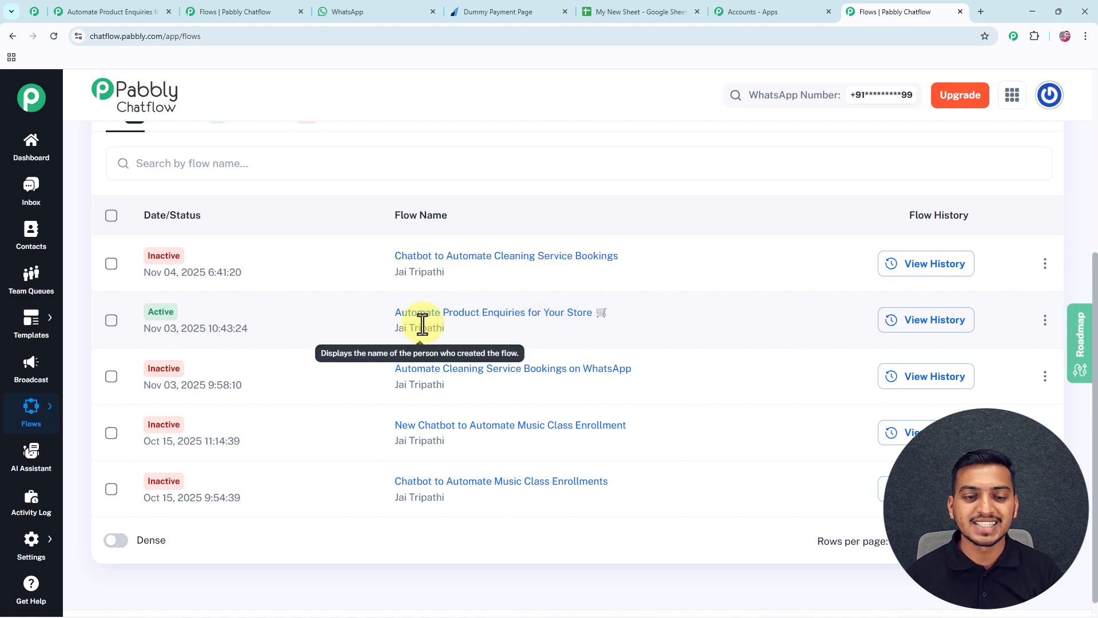
pyautogui.click(1045, 320)
pyautogui.click(980, 320)
pyautogui.click(664, 382)
pyautogui.scroll(5, 733, 290)
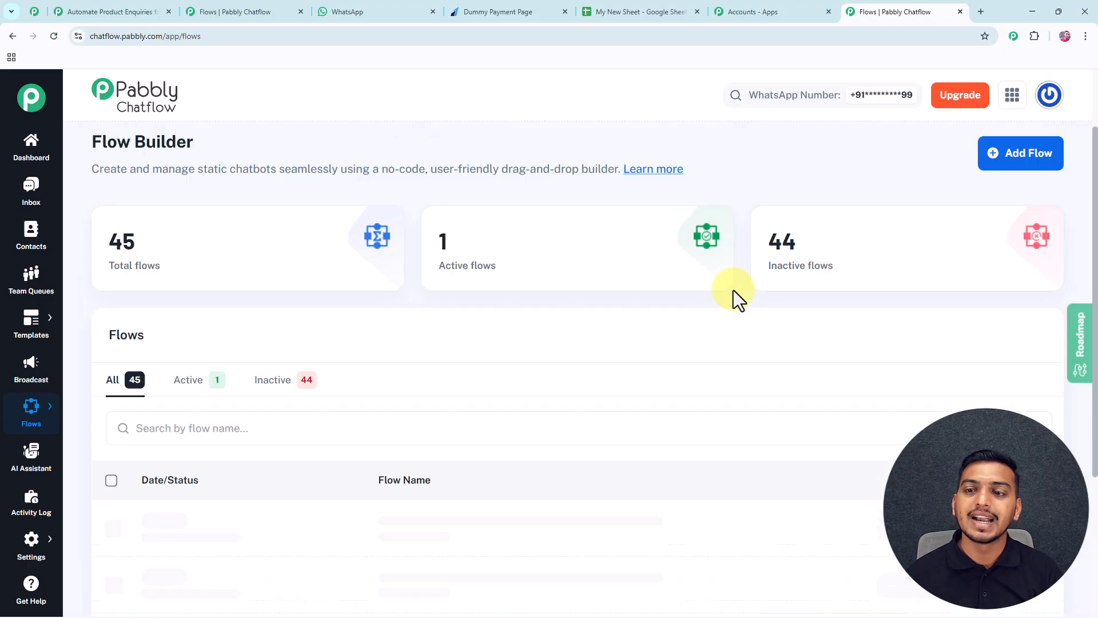
# Create a new flow and keep Keyword/Regex Match as its trigger event.
pyautogui.click(986, 180)
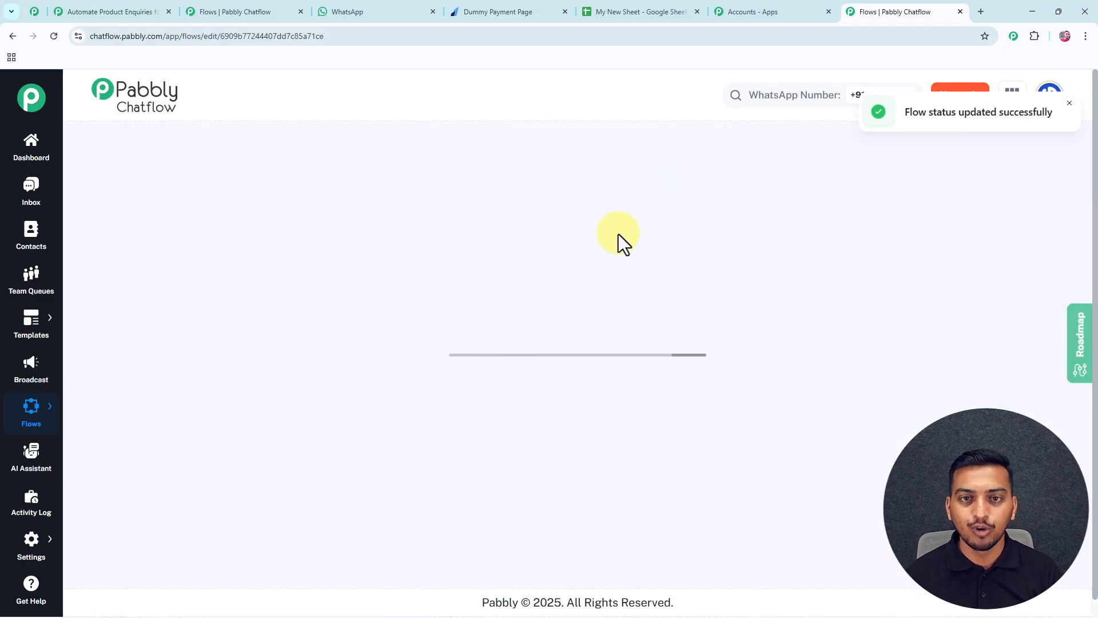
pyautogui.moveTo(471, 258); pyautogui.dragTo(509, 216)
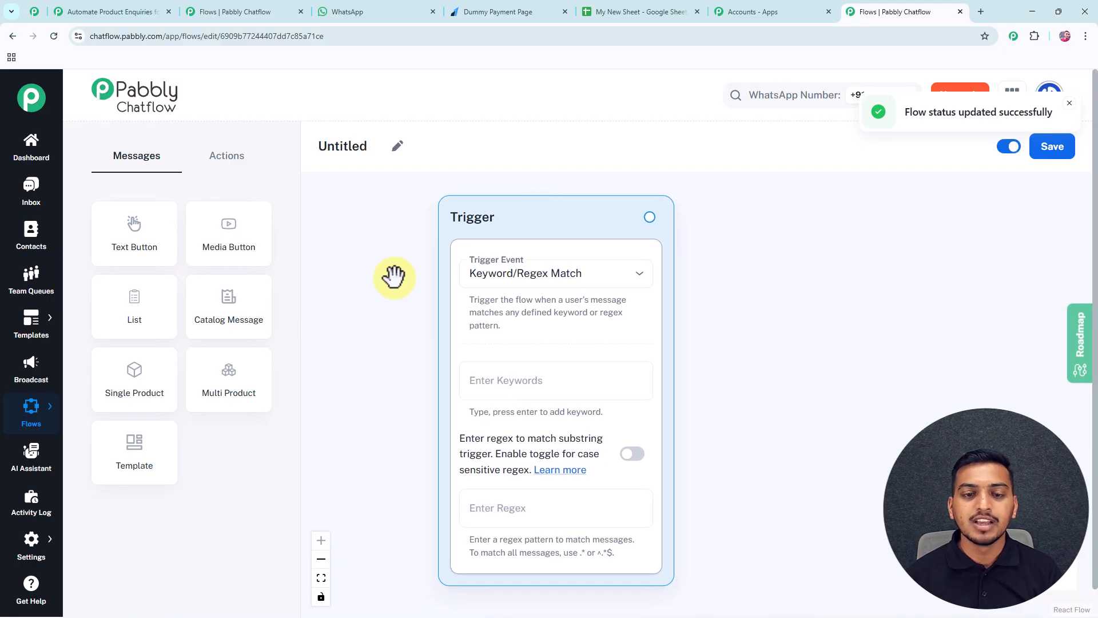
pyautogui.click(531, 280)
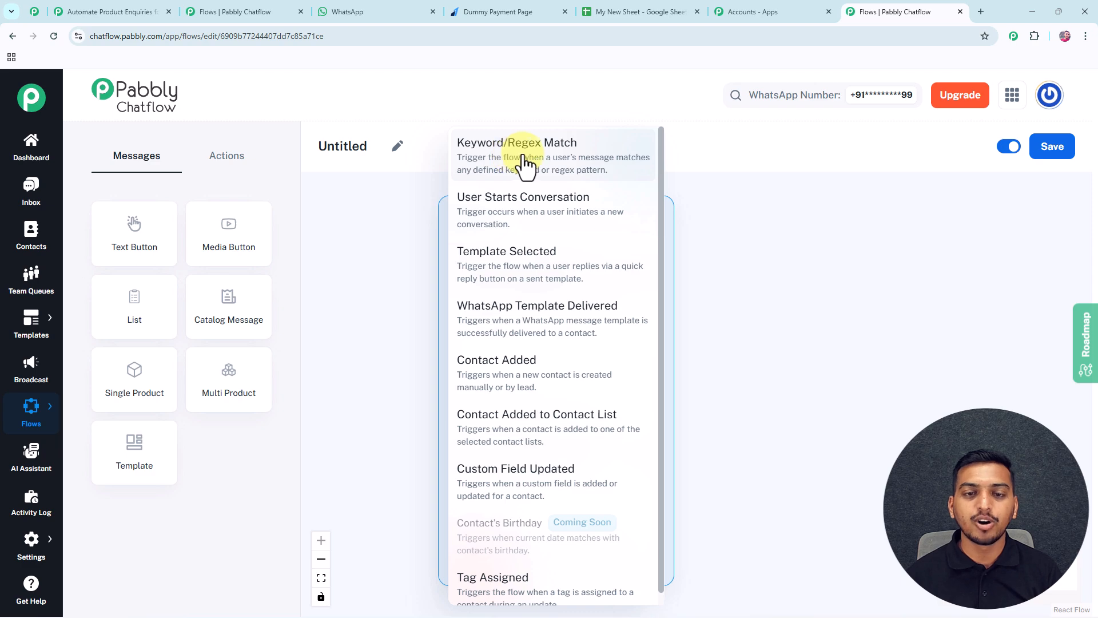
pyautogui.click(524, 164)
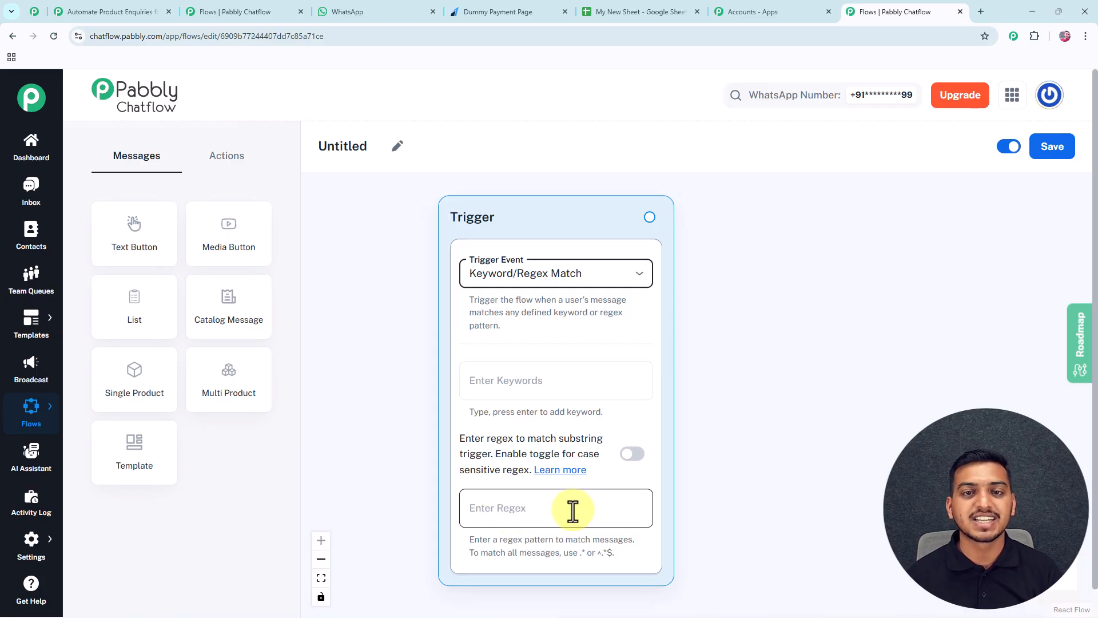
# Paste the regex [\s\S]+ into the trigger, then switch to the product-enquiries flow.
pyautogui.moveTo(730, 514); pyautogui.dragTo(704, 428)
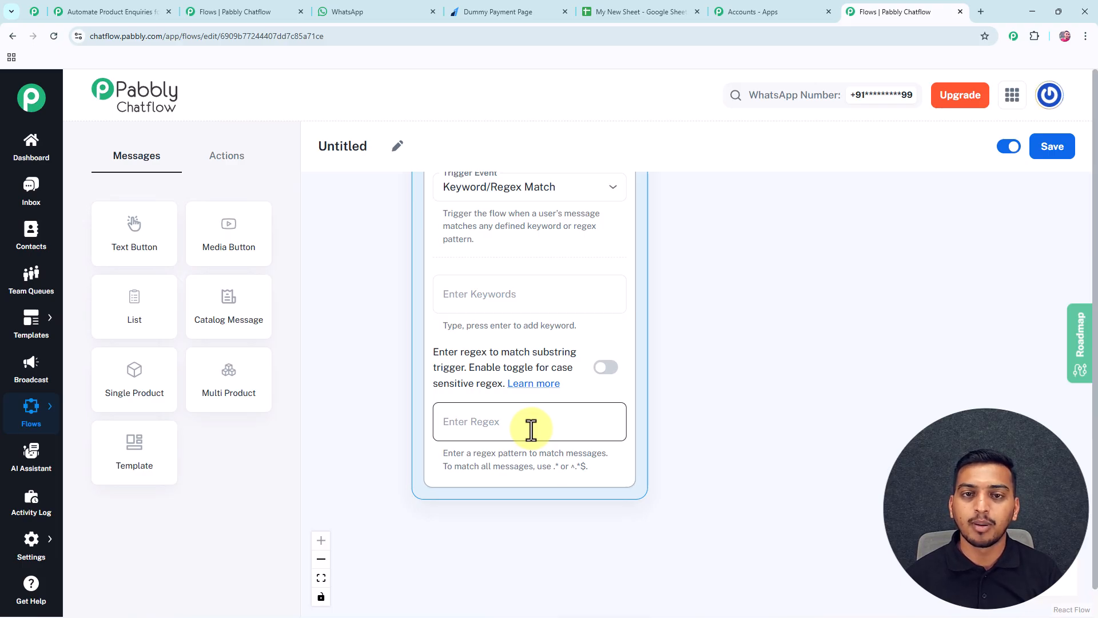
pyautogui.click(469, 428)
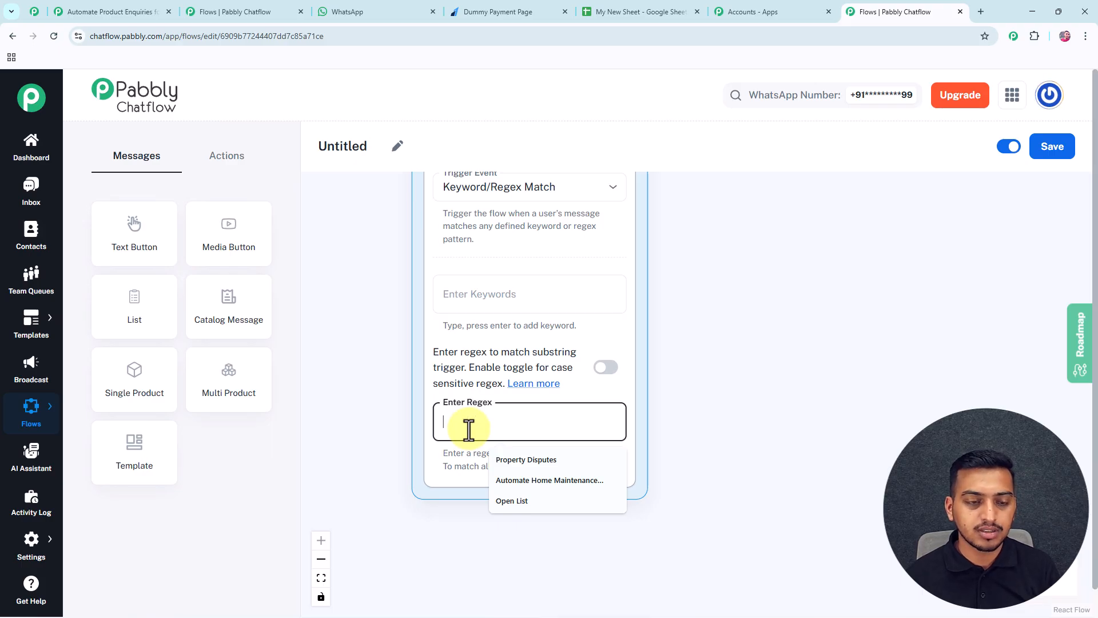
pyautogui.write('[\\s\\S]+')
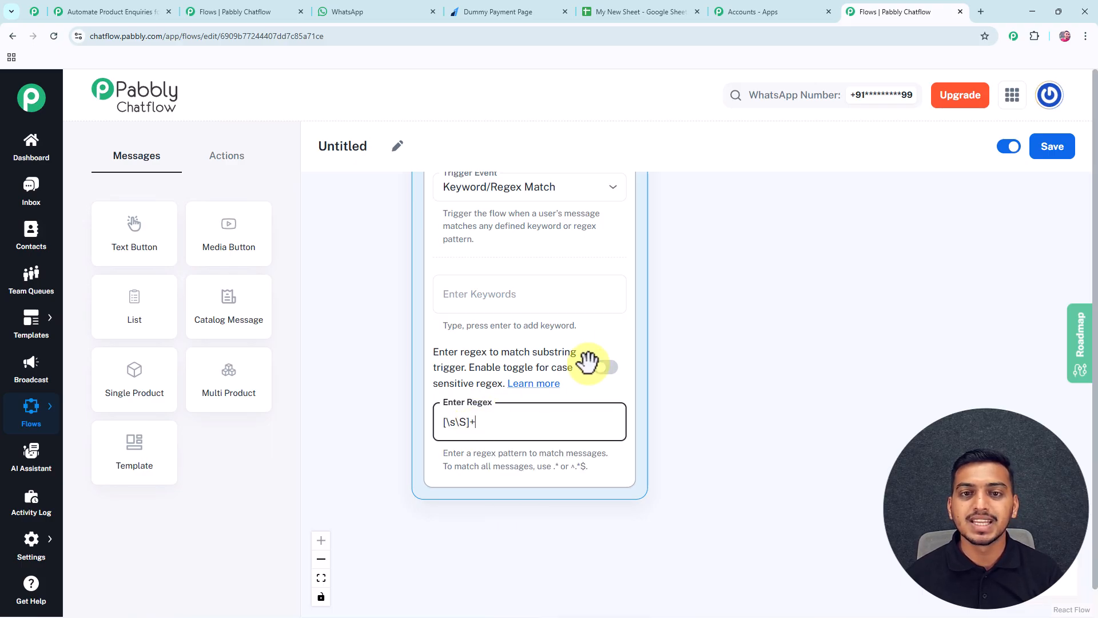
pyautogui.moveTo(689, 287); pyautogui.dragTo(662, 385)
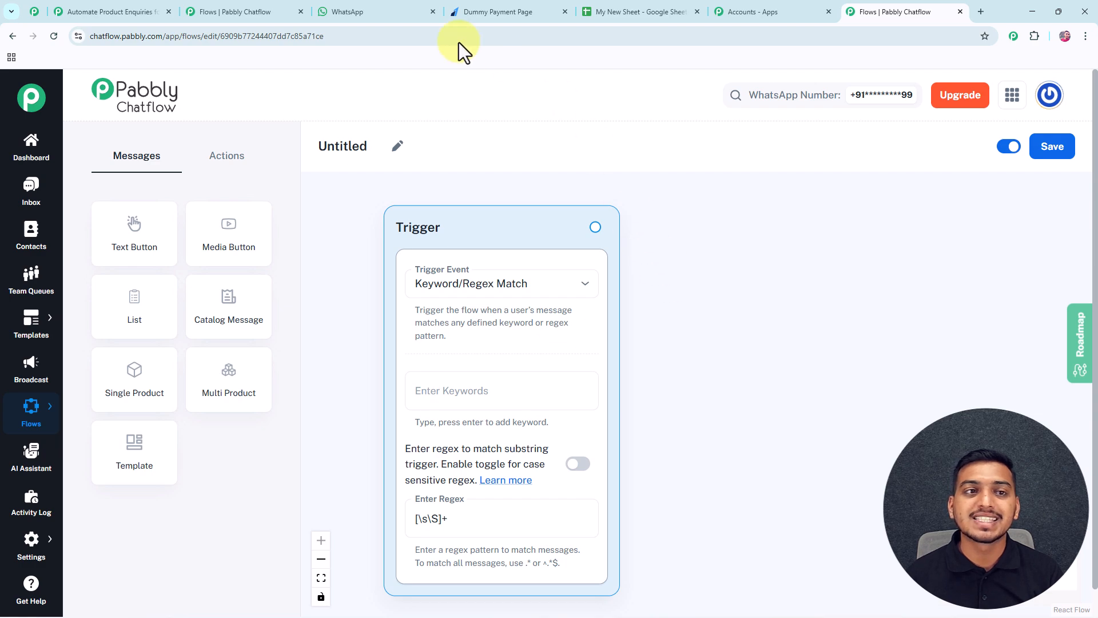
pyautogui.click(231, 10)
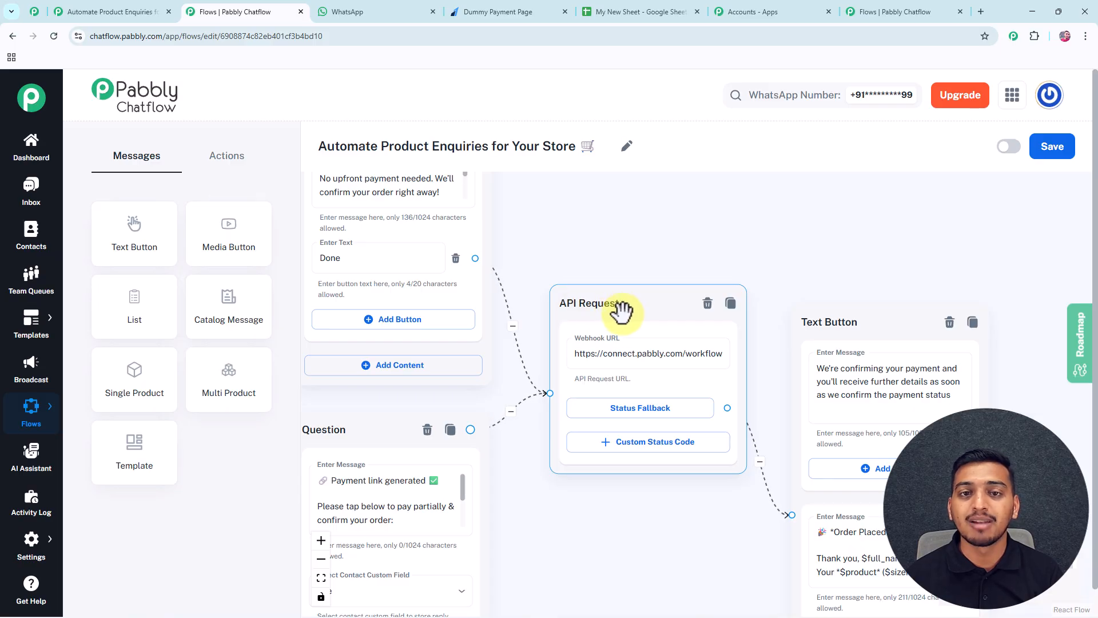
# Review the order confirmation in the SparkClean Team chat, then go to the Pabbly Connect workflow.
pyautogui.click(404, 13)
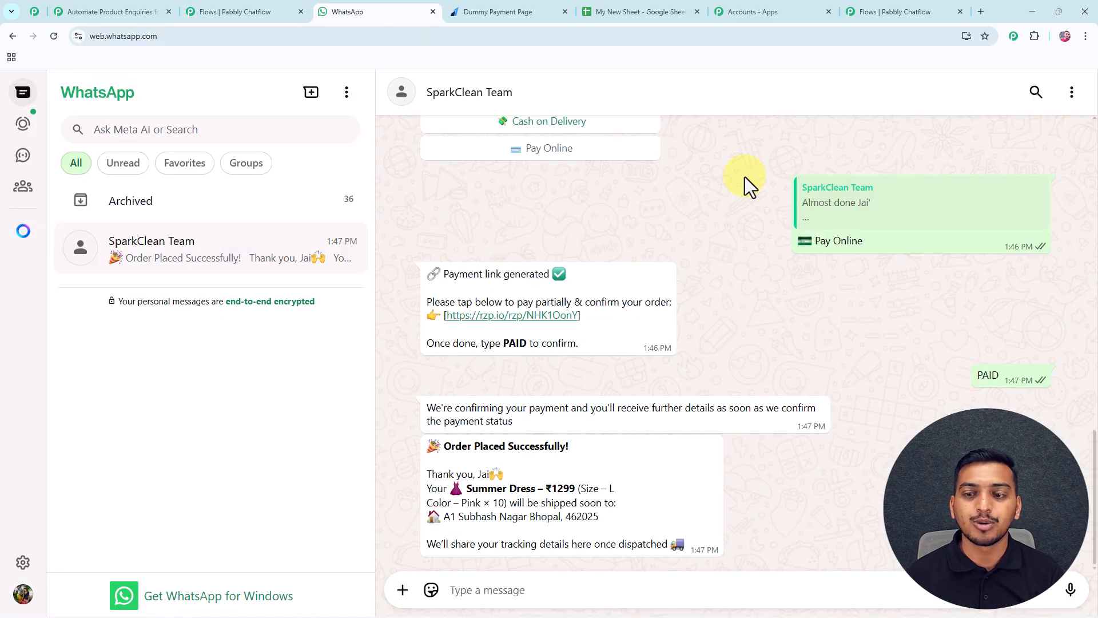
pyautogui.scroll(3, 947, 260)
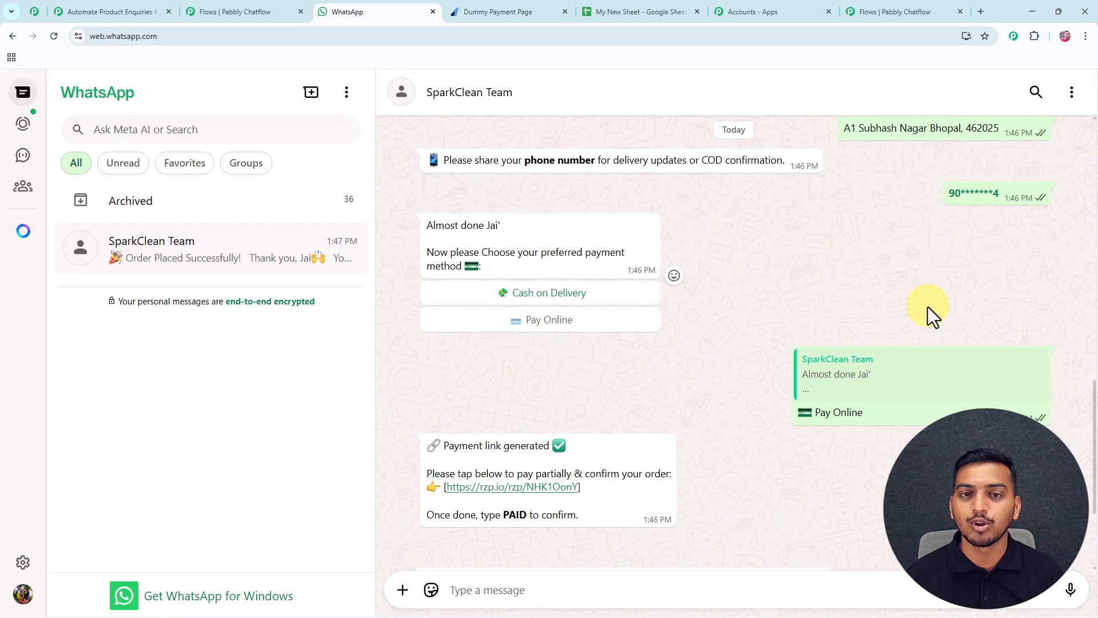
pyautogui.scroll(-3, 930, 344)
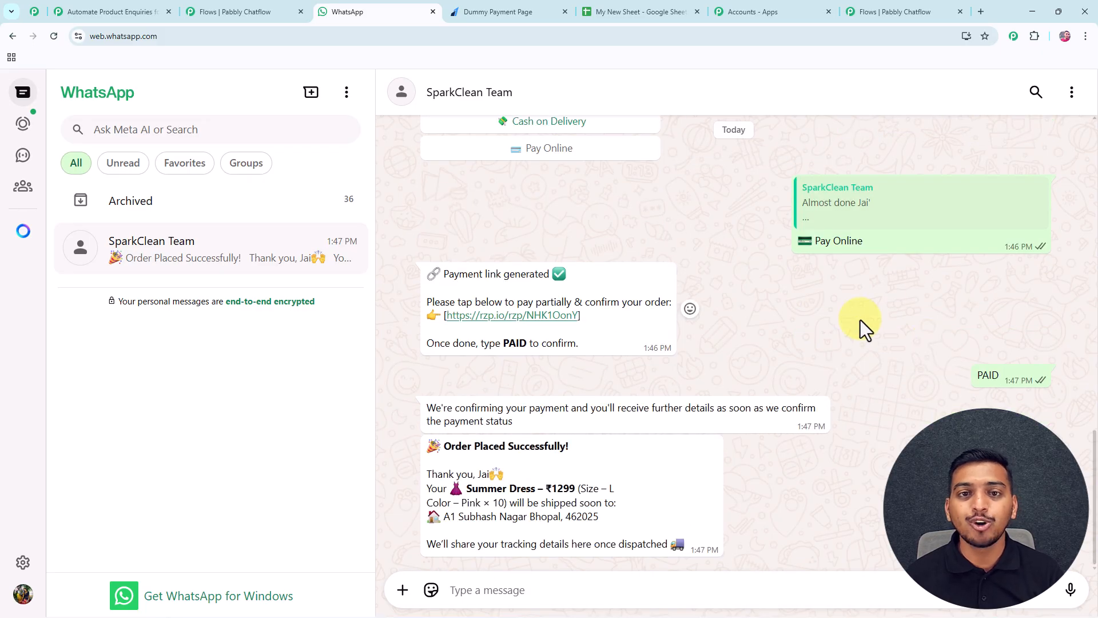
pyautogui.click(140, 12)
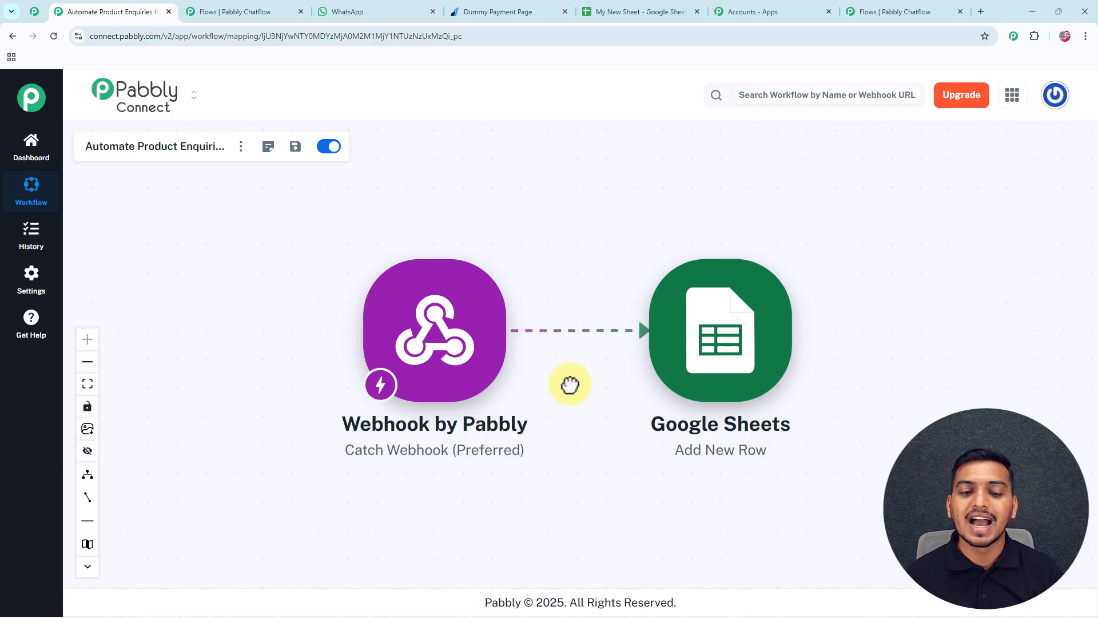
# Inspect the Webhook-to-Google Sheets Add New Row step, then open My New Sheet.
pyautogui.moveTo(572, 383); pyautogui.dragTo(534, 350)
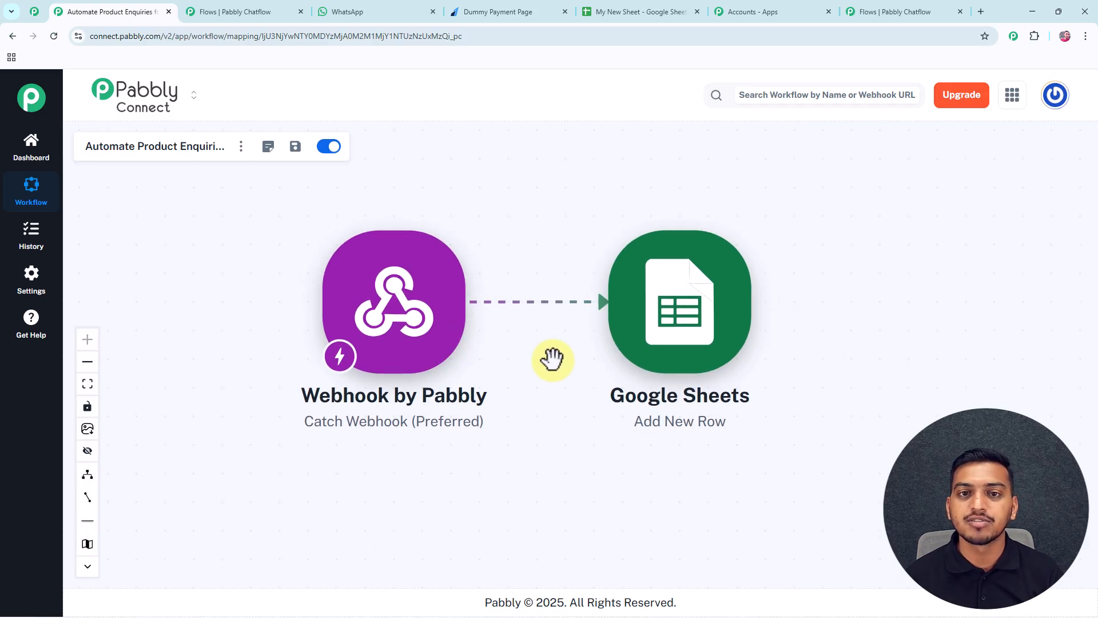
pyautogui.click(406, 348)
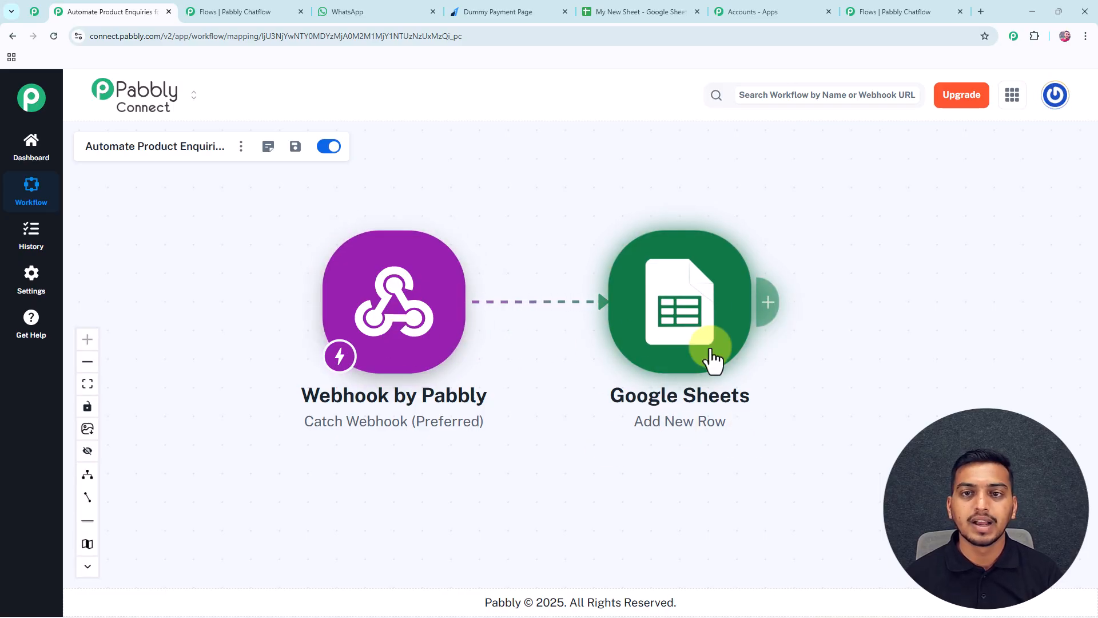
pyautogui.click(666, 15)
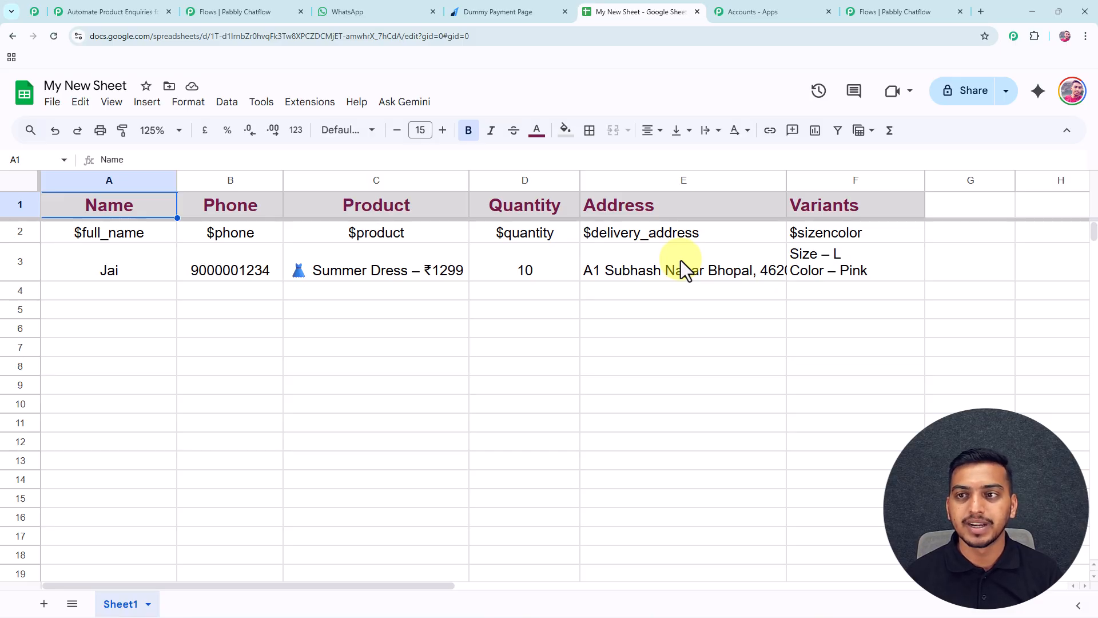
# Rename the Untitled flow to 'Chatbot to Automate Product Enquiries'.
pyautogui.click(874, 16)
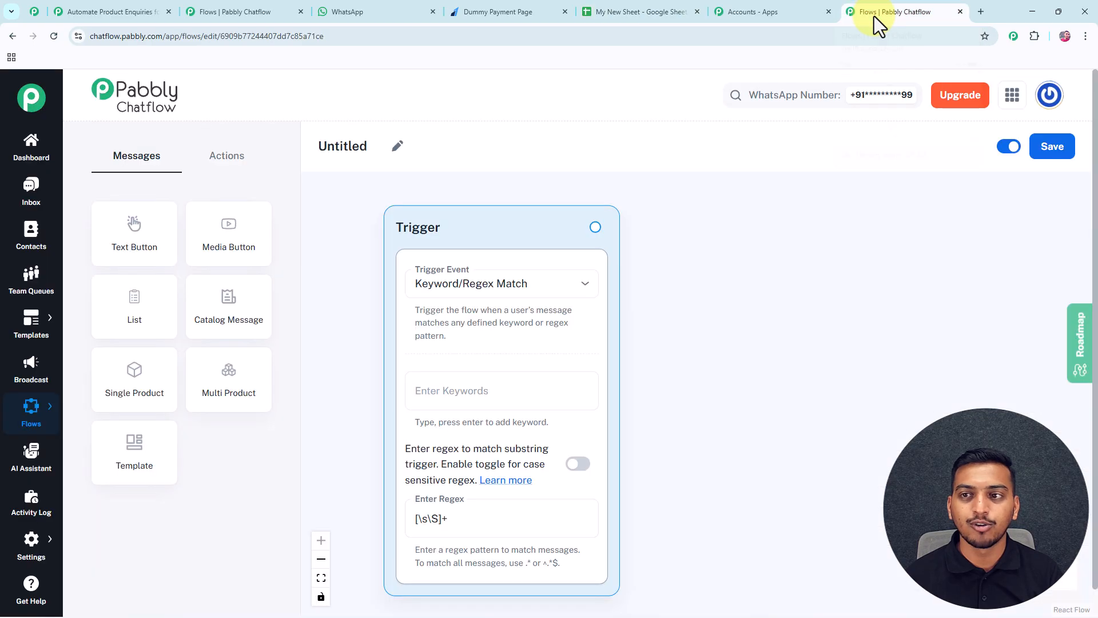
pyautogui.click(398, 146)
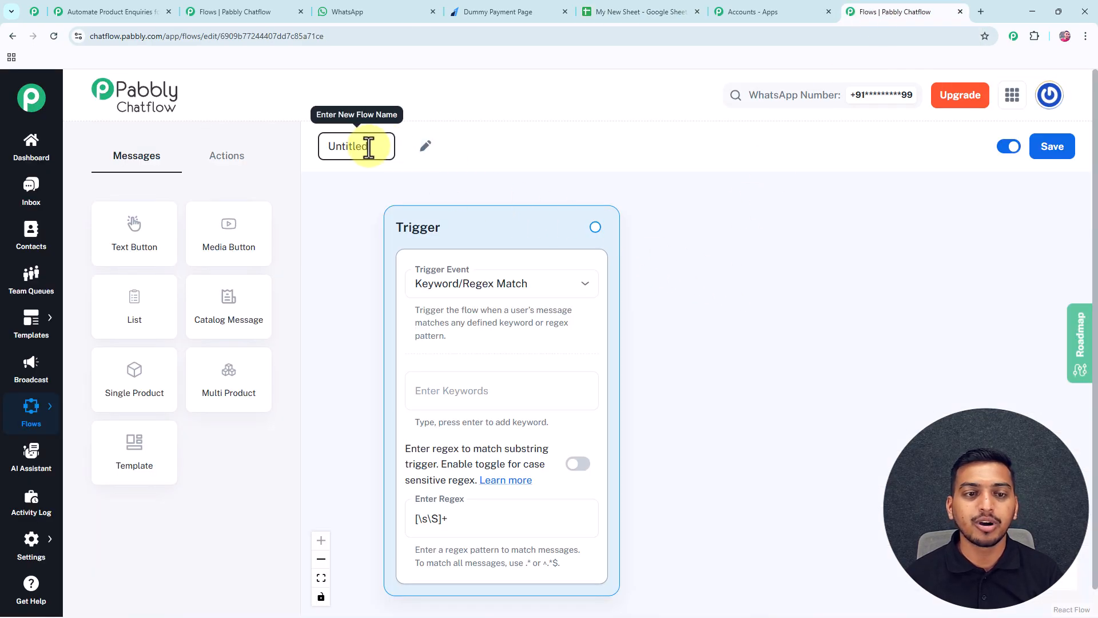
pyautogui.write('Chatbot to Automate Product Enquiries')
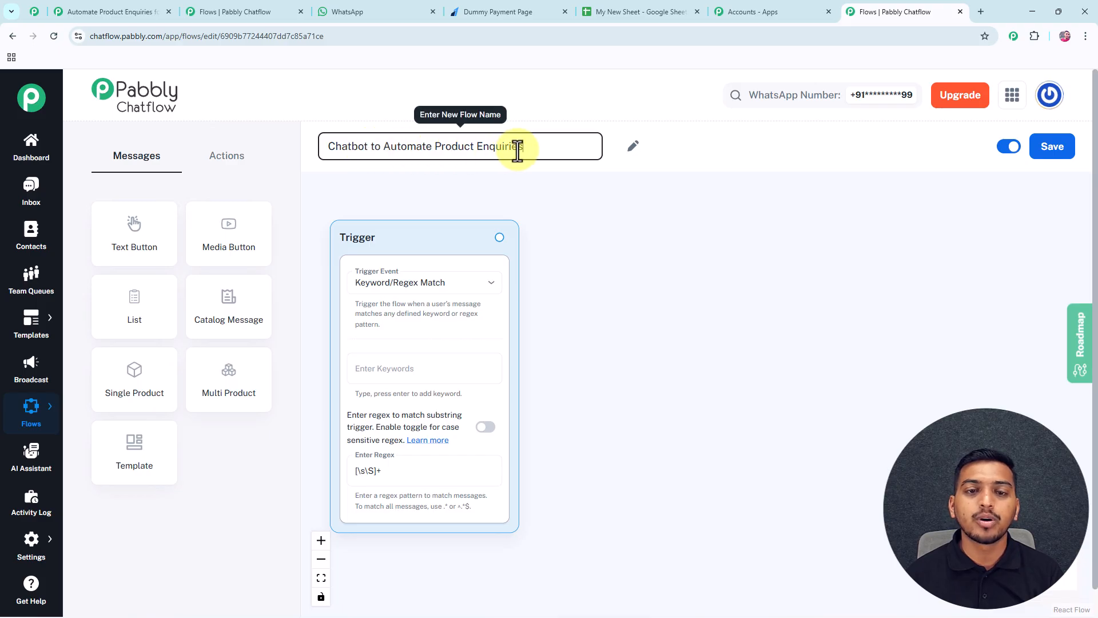
pyautogui.click(572, 225)
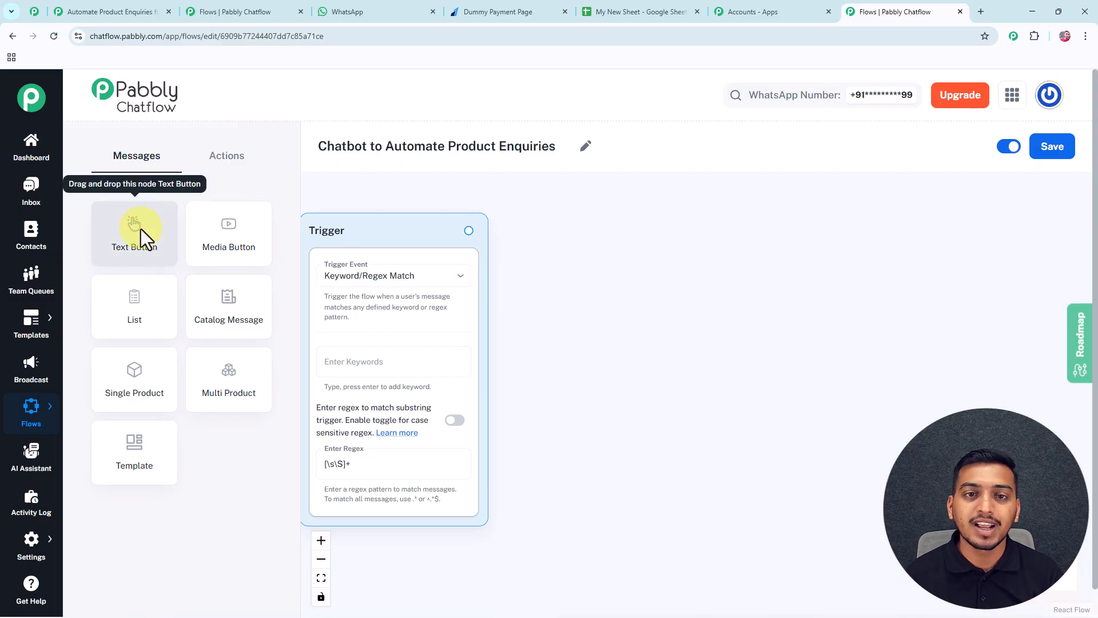
# Add a Text Button message linked to the Trigger and paste the GoodWill Store welcome text.
pyautogui.moveTo(140, 229); pyautogui.dragTo(581, 270)
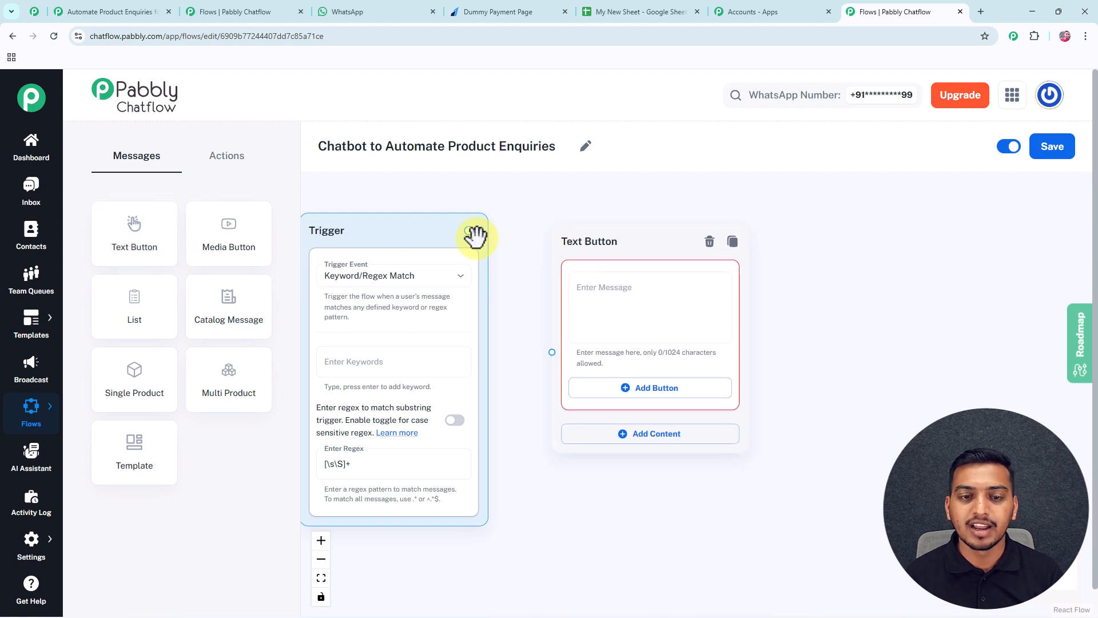
pyautogui.moveTo(528, 314); pyautogui.dragTo(552, 352)
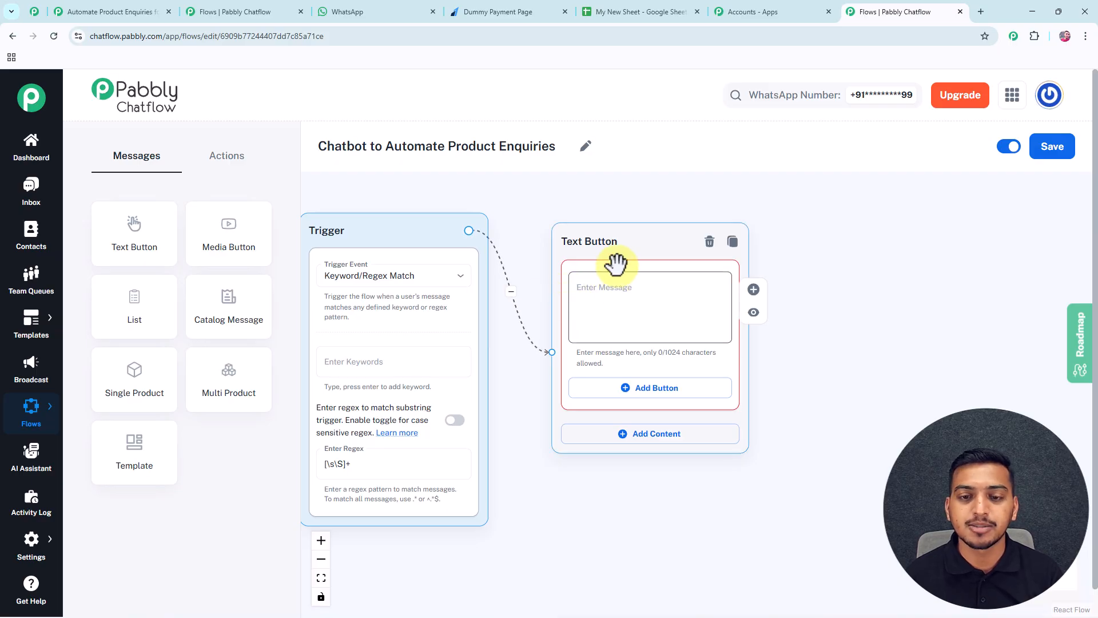
pyautogui.click(644, 279)
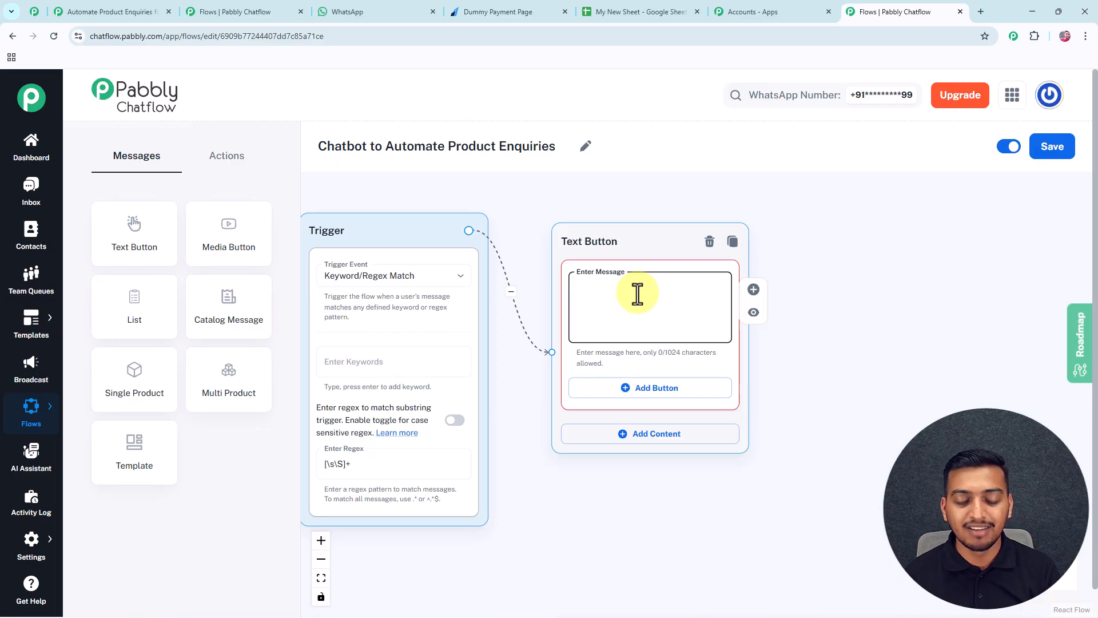
pyautogui.hotkey('ctrl', 'v')
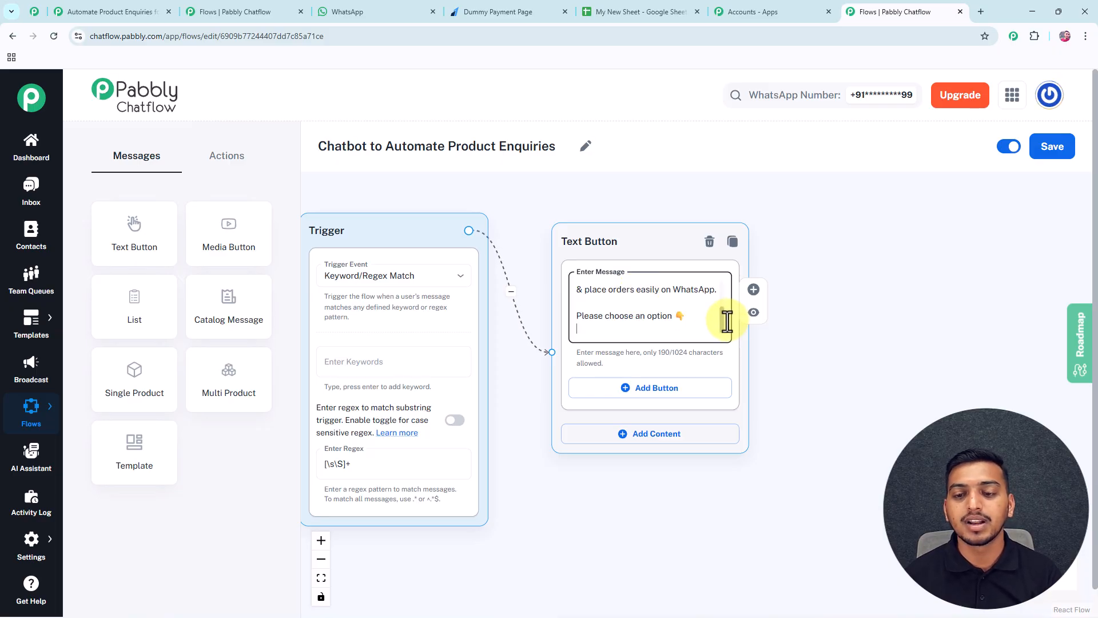
# Add reply buttons for View Catalog and Talk to Support under the welcome message.
pyautogui.scroll(4, 722, 309)
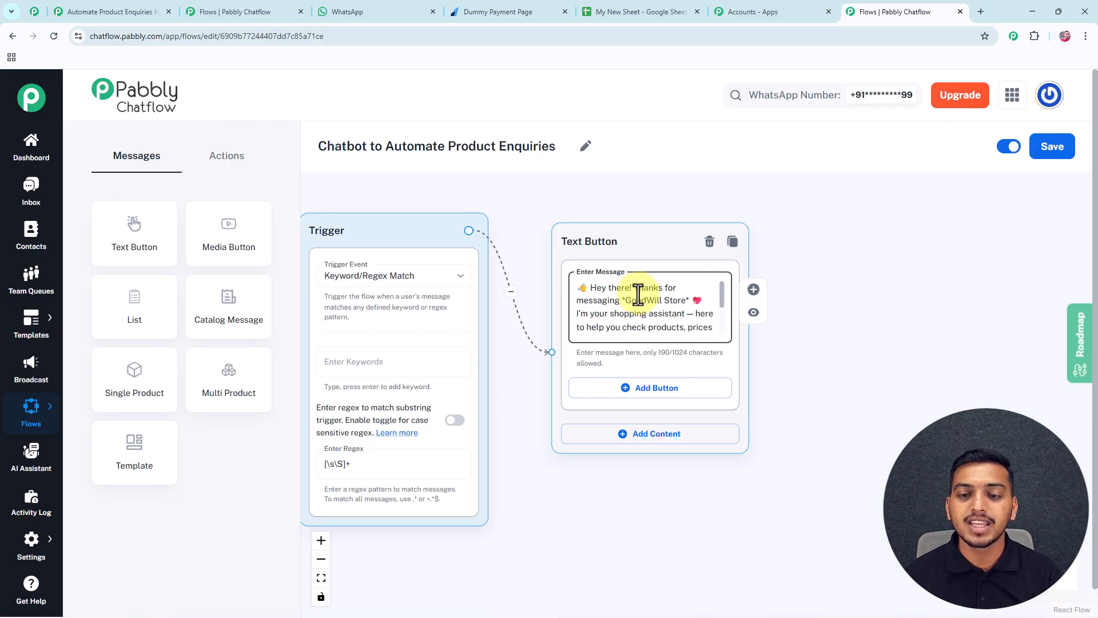
pyautogui.moveTo(721, 298); pyautogui.dragTo(726, 338)
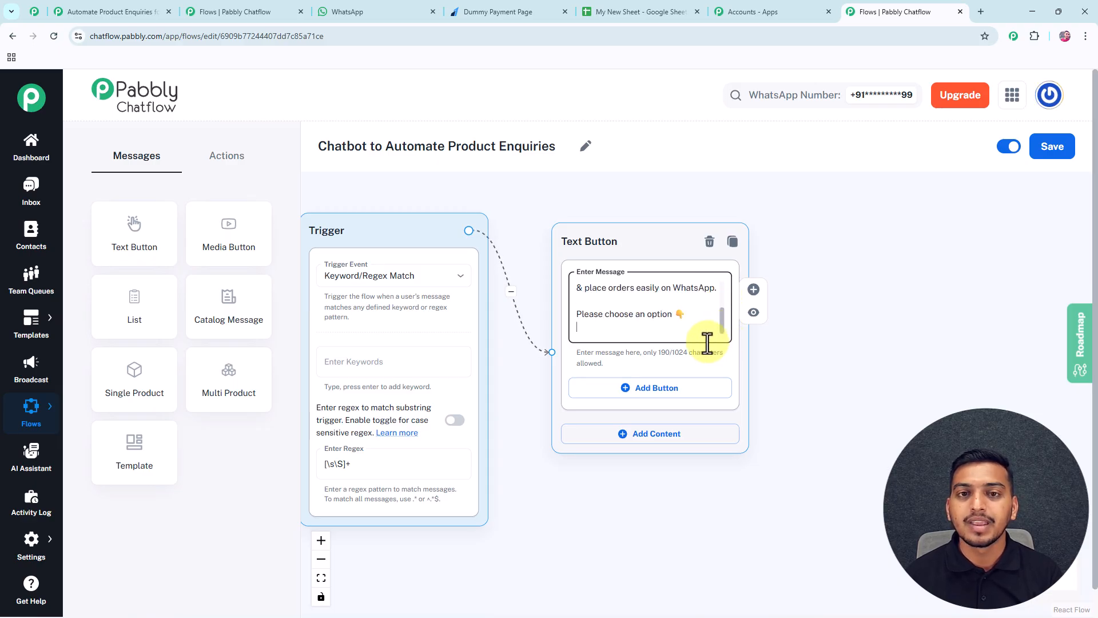
pyautogui.click(669, 388)
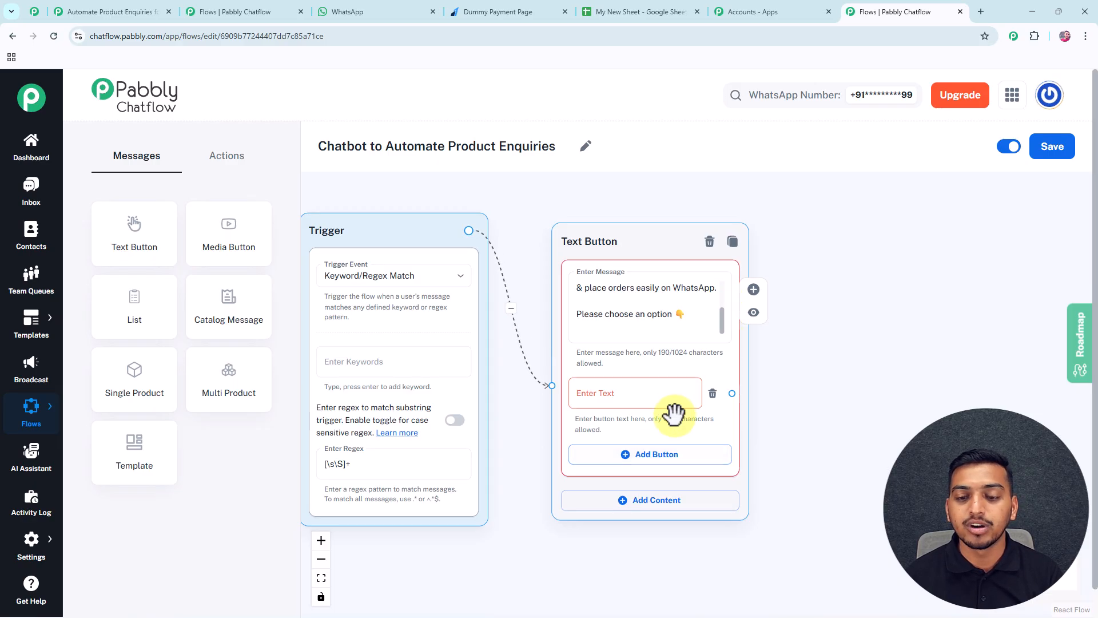
pyautogui.click(664, 454)
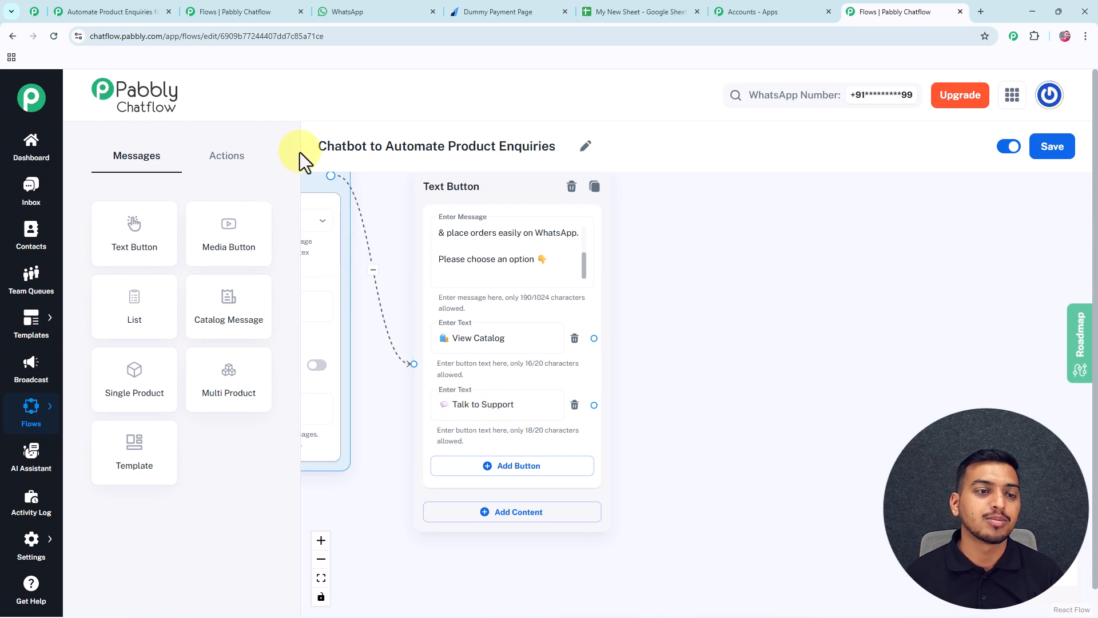
# Add an Ask Question step after Talk to Support, prompting customers to type their query.
pyautogui.click(227, 155)
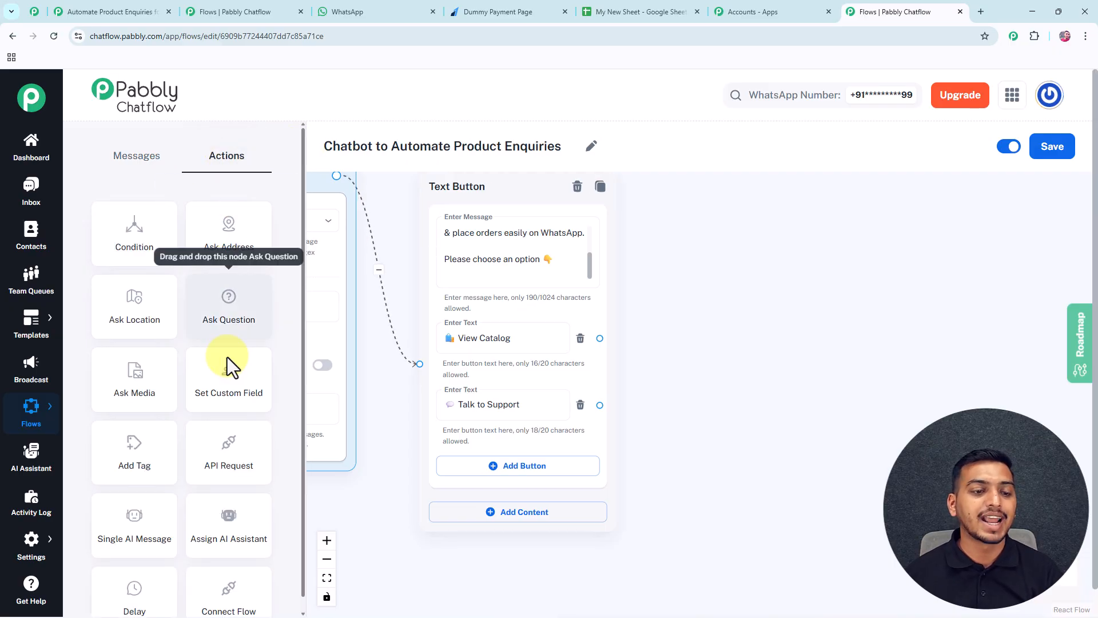
pyautogui.moveTo(217, 315); pyautogui.dragTo(730, 349)
pyautogui.moveTo(599, 405); pyautogui.dragTo(682, 496)
pyautogui.click(736, 424)
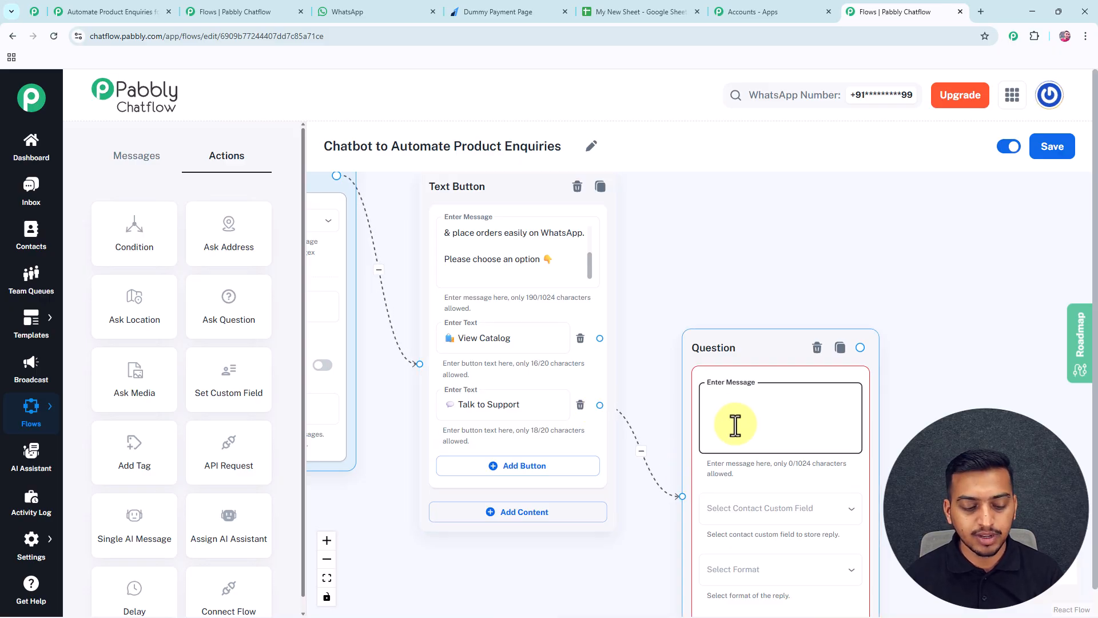
pyautogui.write('Please type down your query below and wait, while we are connecting you to our support team.')
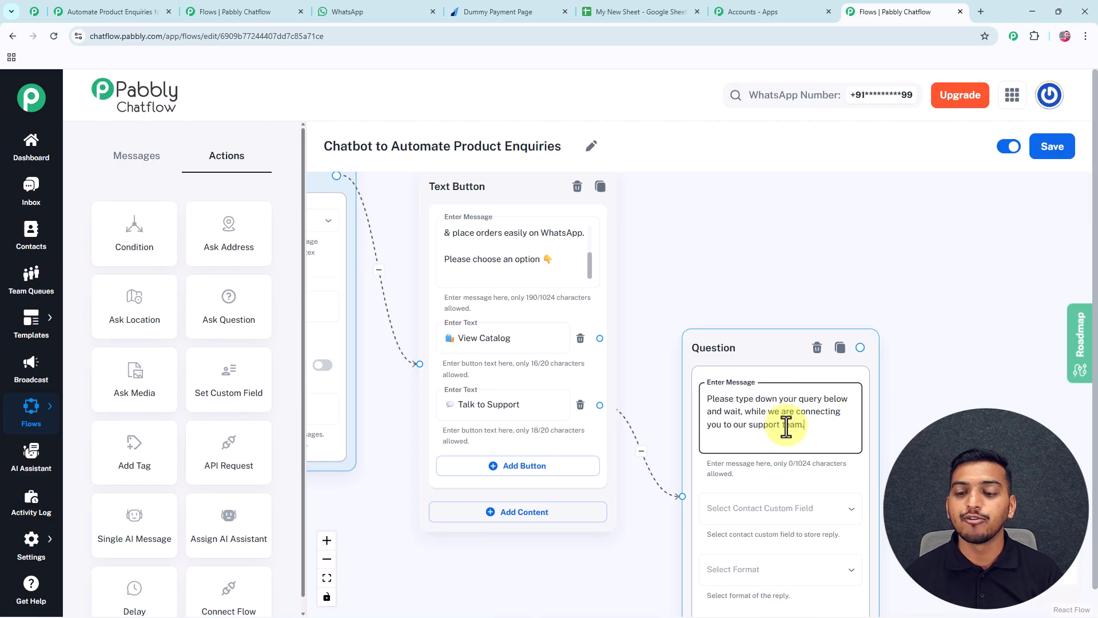
pyautogui.moveTo(903, 444); pyautogui.dragTo(768, 322)
# Store the question's reply in the Queries custom field with reply format Any.
pyautogui.click(671, 281)
pyautogui.press('Tab')
pyautogui.click(699, 372)
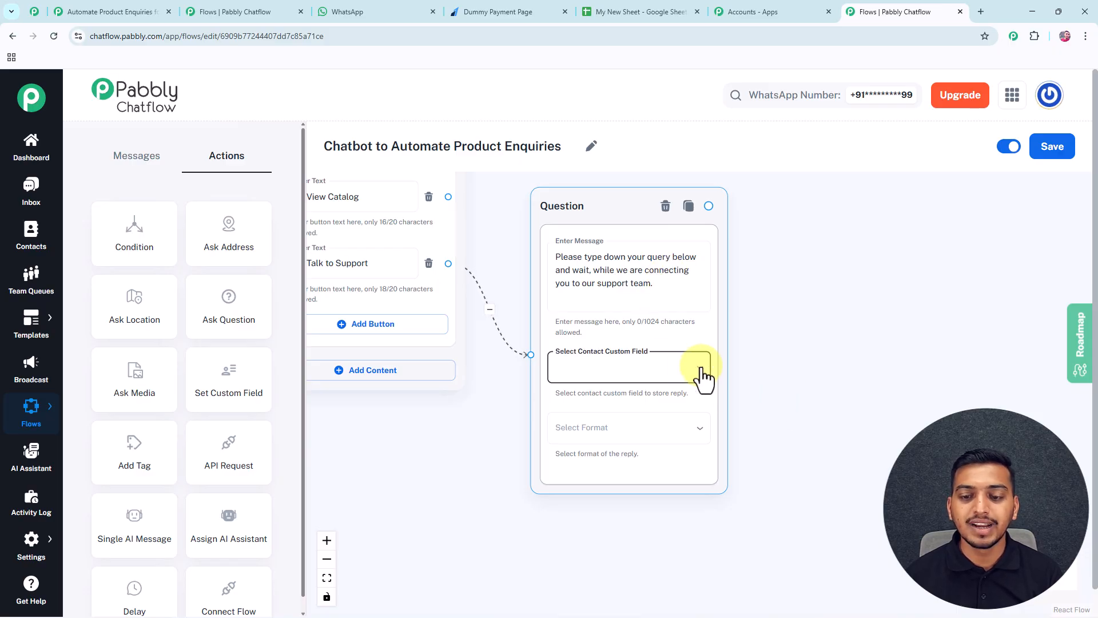
pyautogui.click(701, 373)
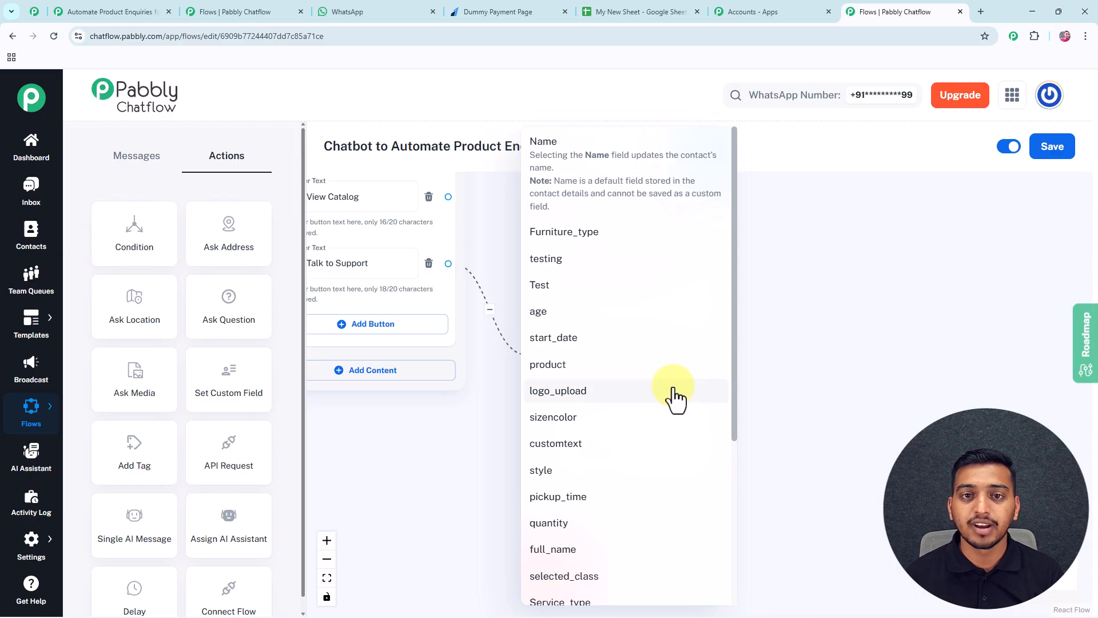
pyautogui.scroll(-4, 650, 406)
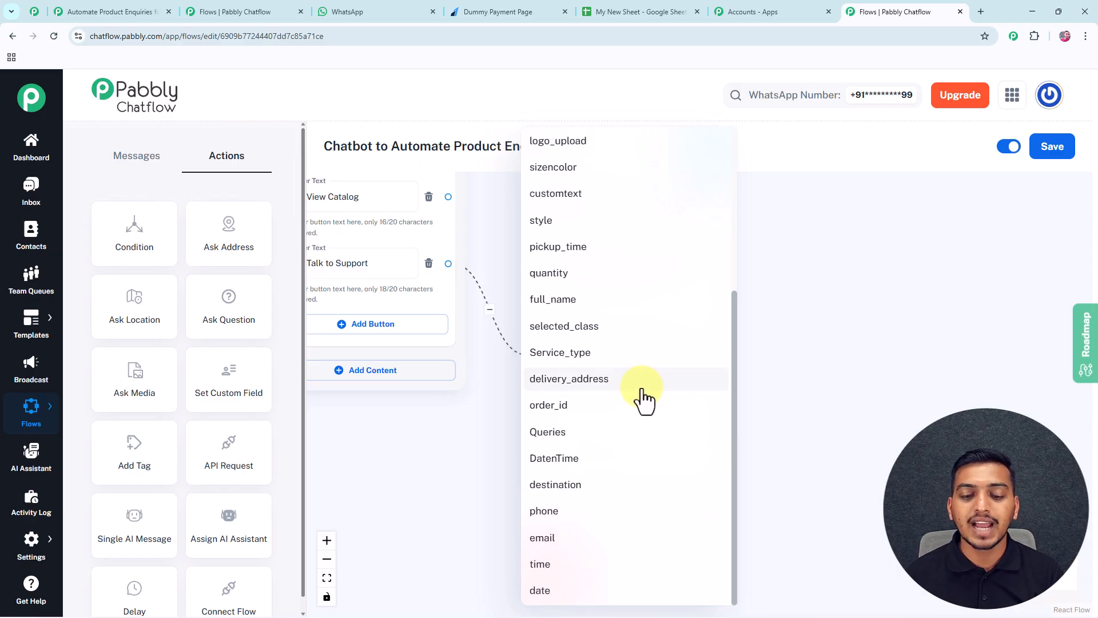
pyautogui.click(559, 440)
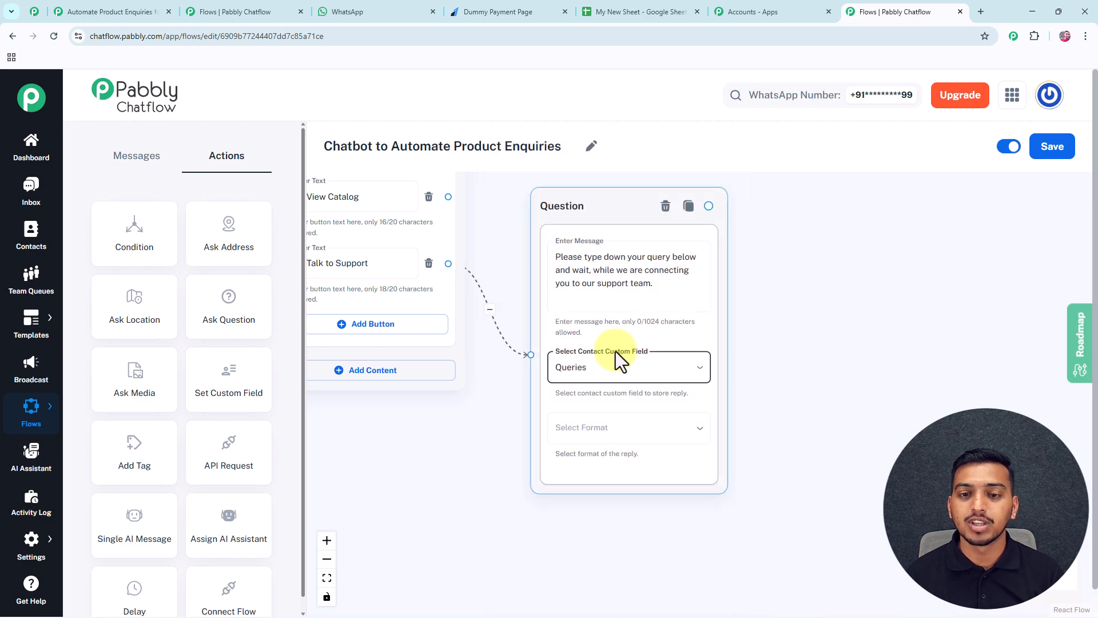
pyautogui.click(594, 435)
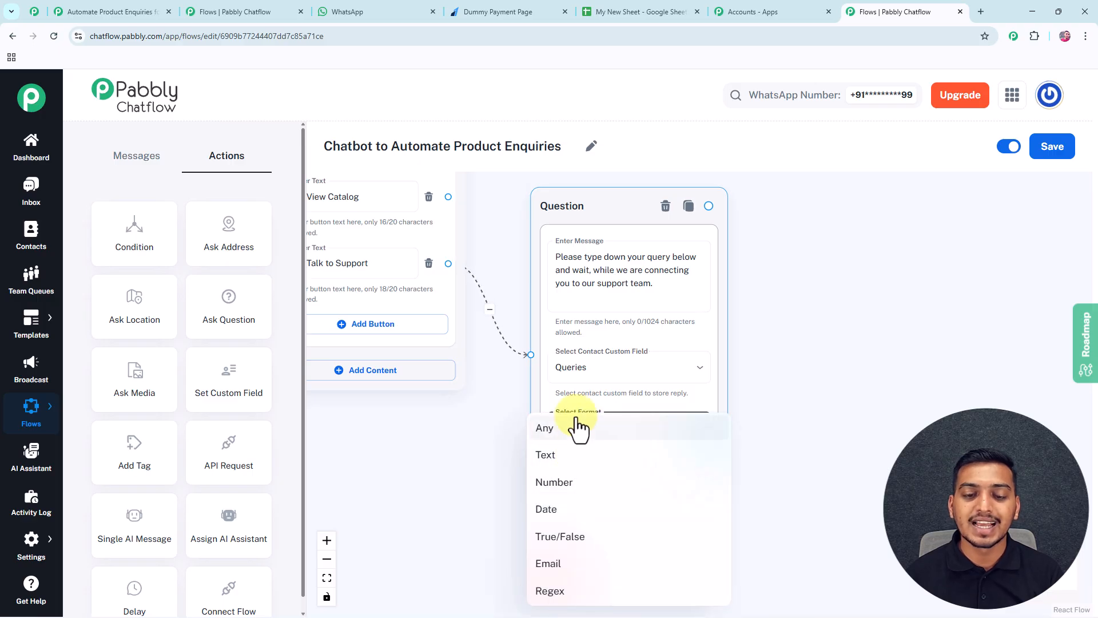
pyautogui.click(581, 430)
pyautogui.moveTo(813, 339); pyautogui.dragTo(830, 478)
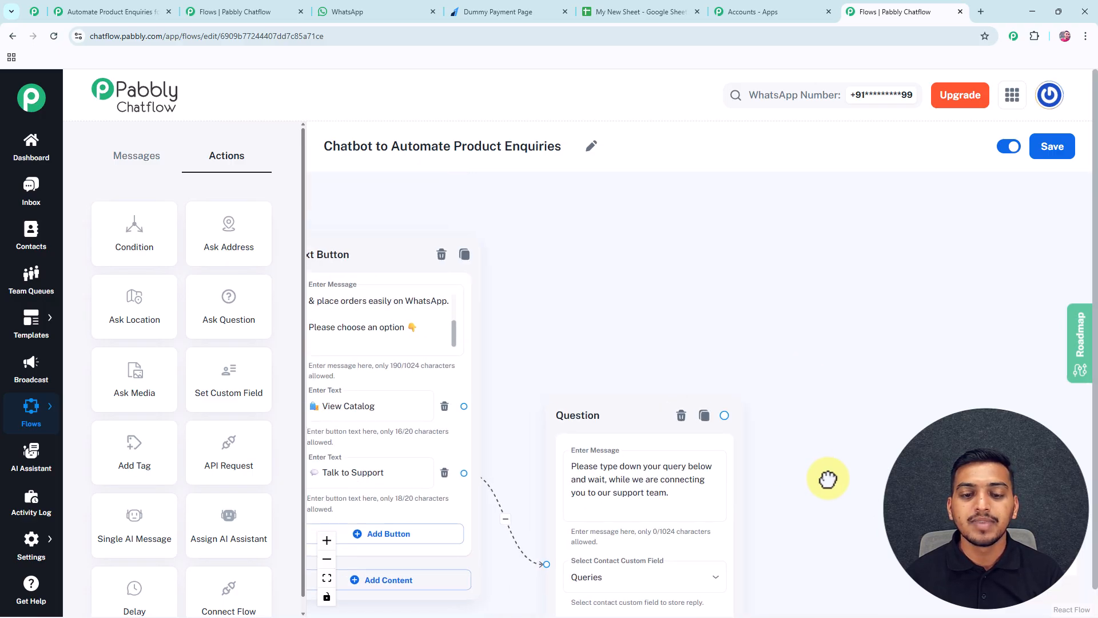
# Add a List message and connect the View Catalog button to it.
pyautogui.moveTo(595, 417); pyautogui.dragTo(591, 466)
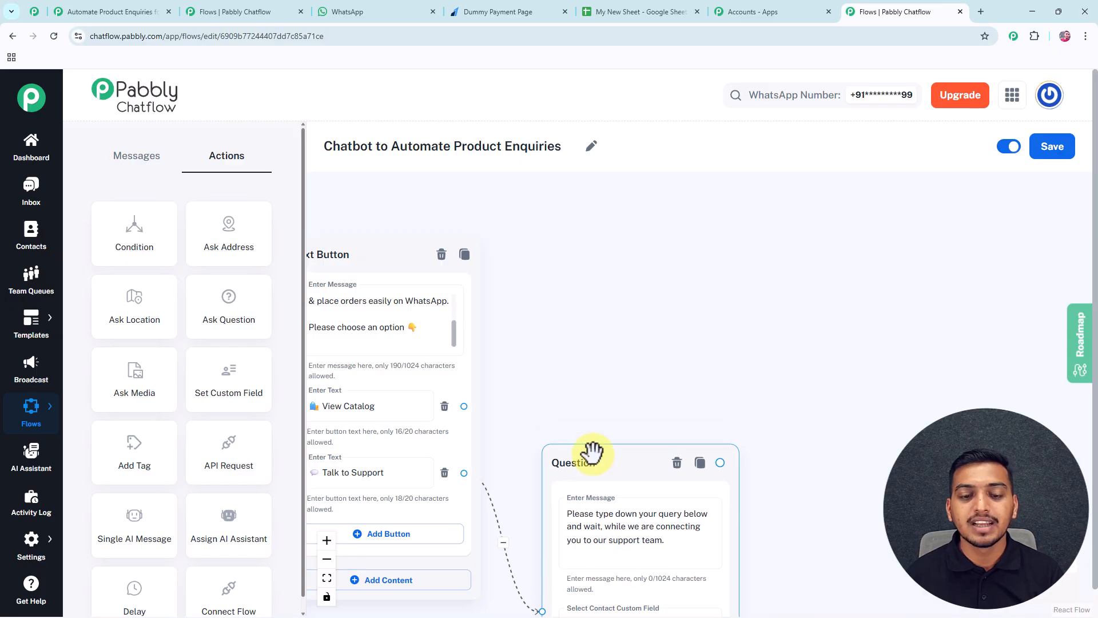
pyautogui.moveTo(607, 382); pyautogui.dragTo(655, 385)
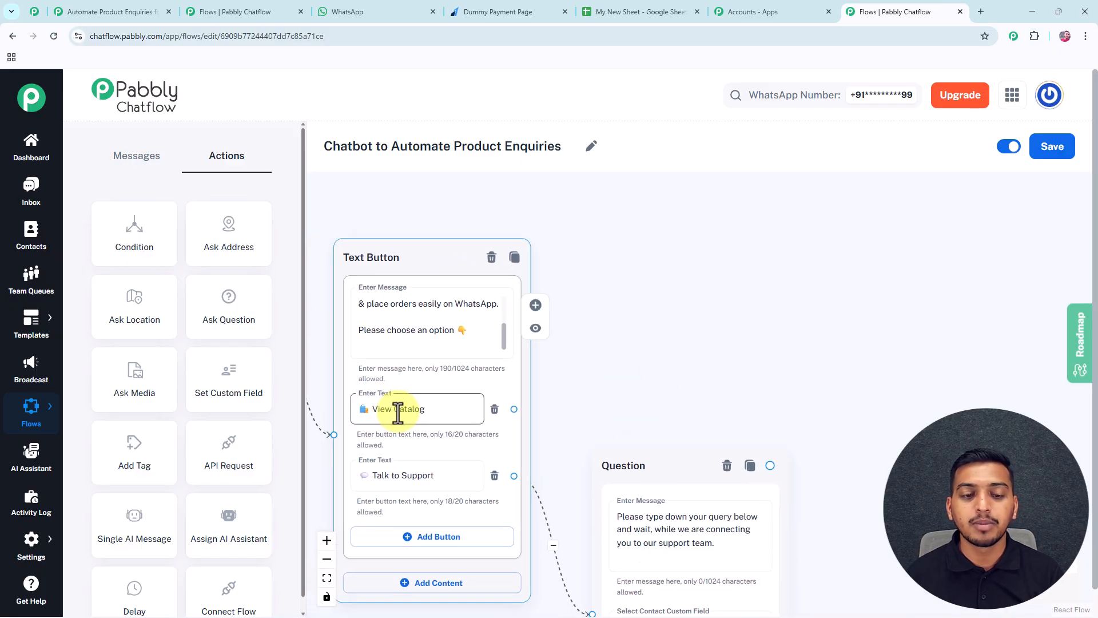
pyautogui.click(563, 389)
pyautogui.moveTo(600, 387); pyautogui.dragTo(521, 363)
pyautogui.click(345, 382)
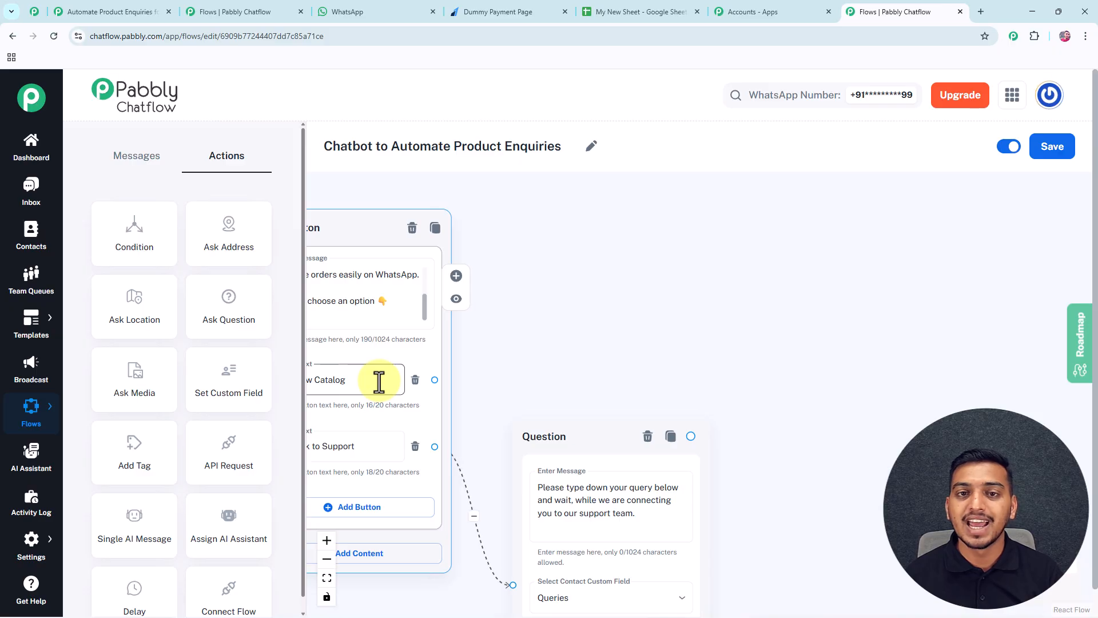
pyautogui.click(136, 163)
pyautogui.moveTo(134, 321); pyautogui.dragTo(774, 177)
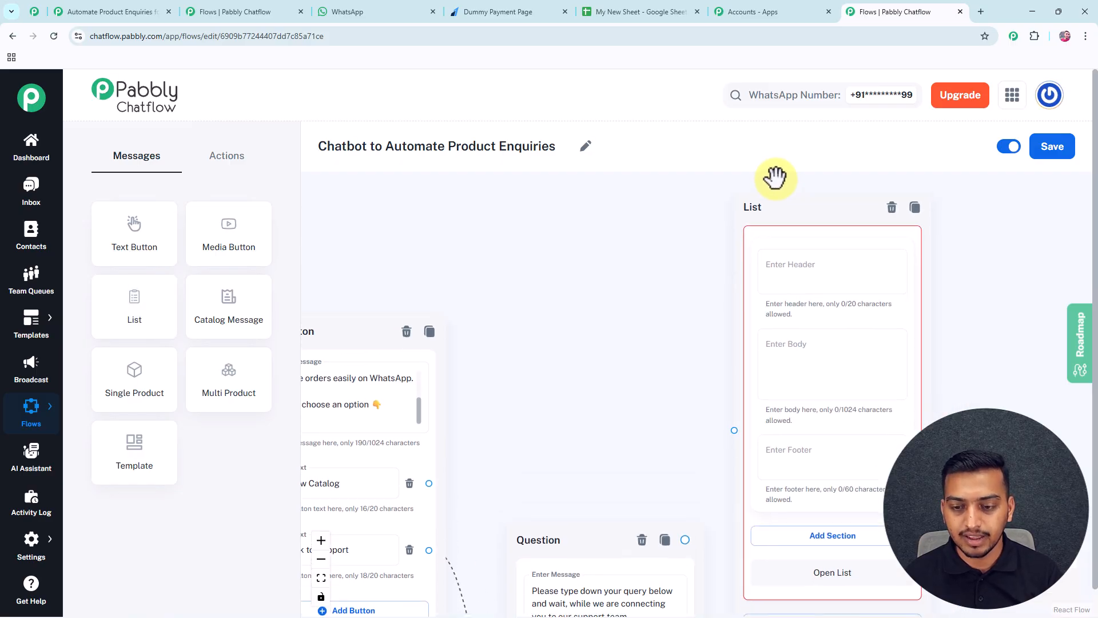
pyautogui.moveTo(659, 402); pyautogui.dragTo(590, 340)
pyautogui.moveTo(358, 455); pyautogui.dragTo(665, 365)
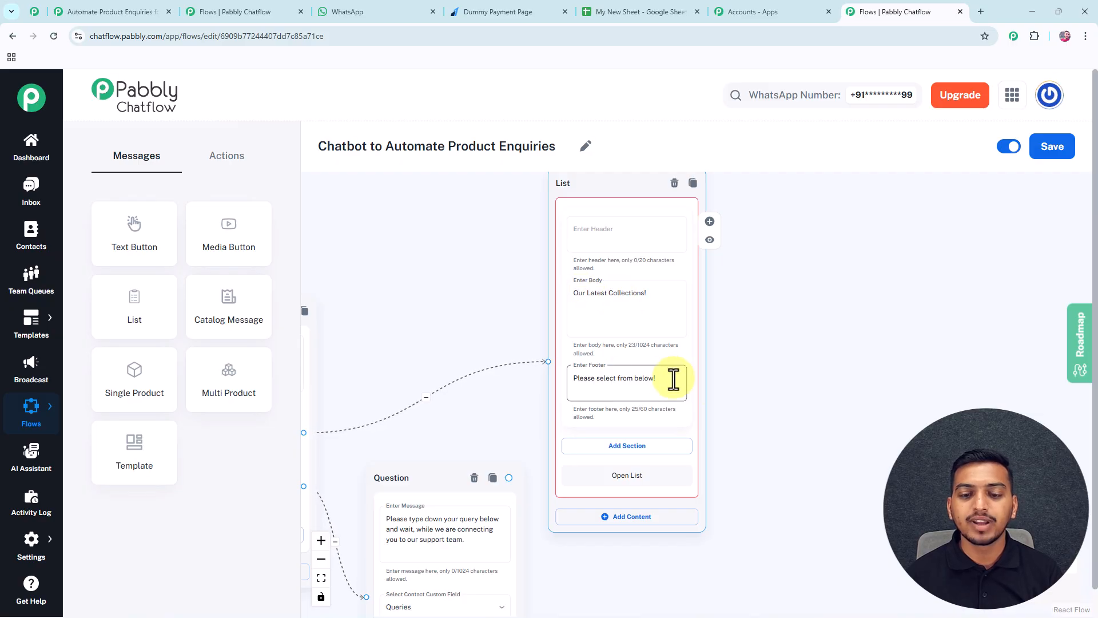
# Add a section titled 'Products' to the list message.
pyautogui.scroll(-5, 749, 416)
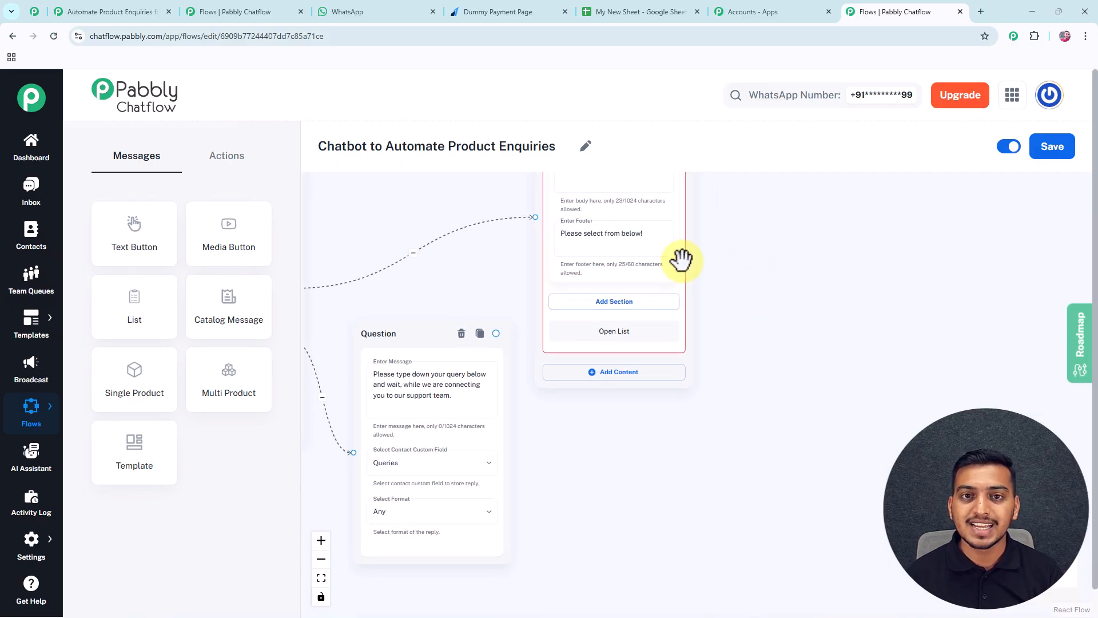
pyautogui.click(630, 304)
pyautogui.scroll(-2, 799, 321)
pyautogui.click(635, 278)
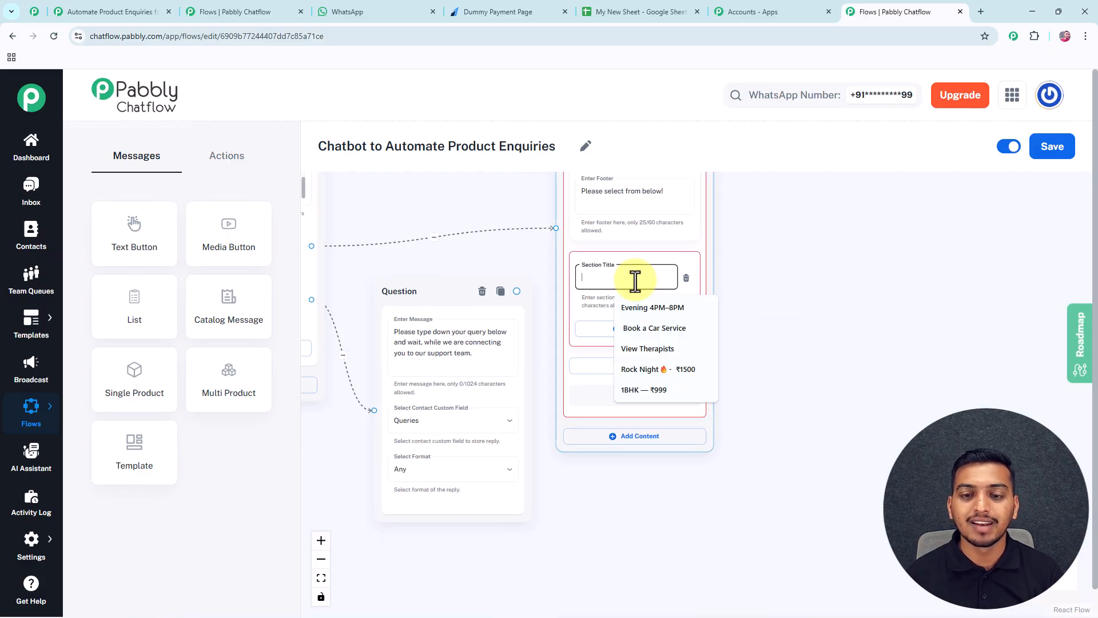
pyautogui.write('Products')
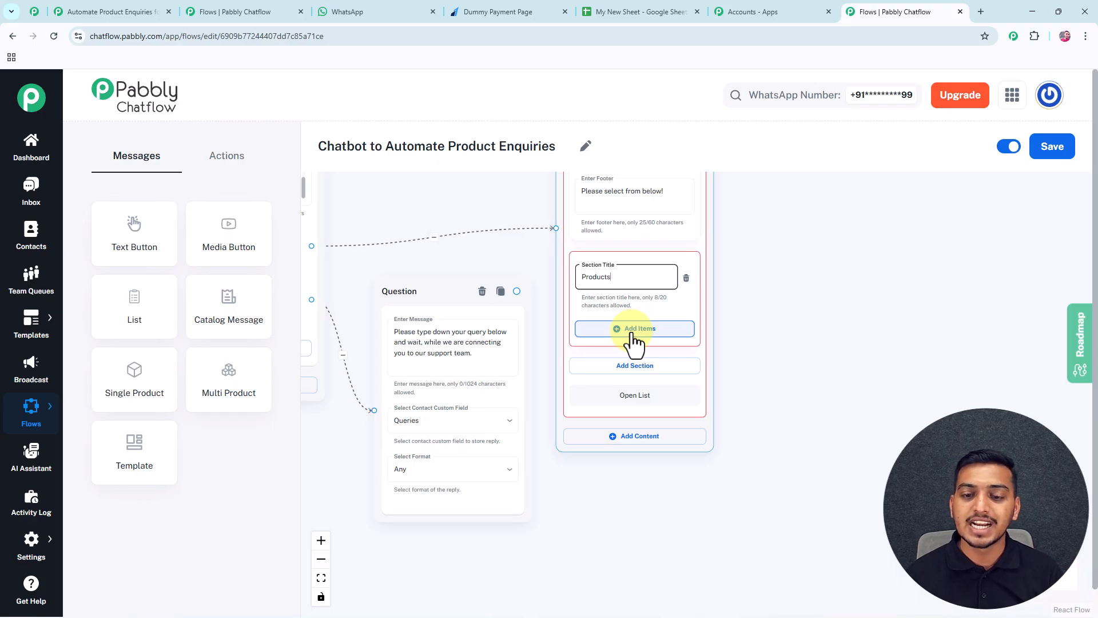
# Add two more items to the Products section.
pyautogui.click(635, 330)
pyautogui.moveTo(752, 434); pyautogui.dragTo(759, 313)
pyautogui.click(654, 347)
pyautogui.scroll(5, 772, 372)
# Give the first item the title 'Handbag – ₹1499' and the description '(COD Available)'.
pyautogui.click(632, 349)
pyautogui.scroll(3, 633, 355)
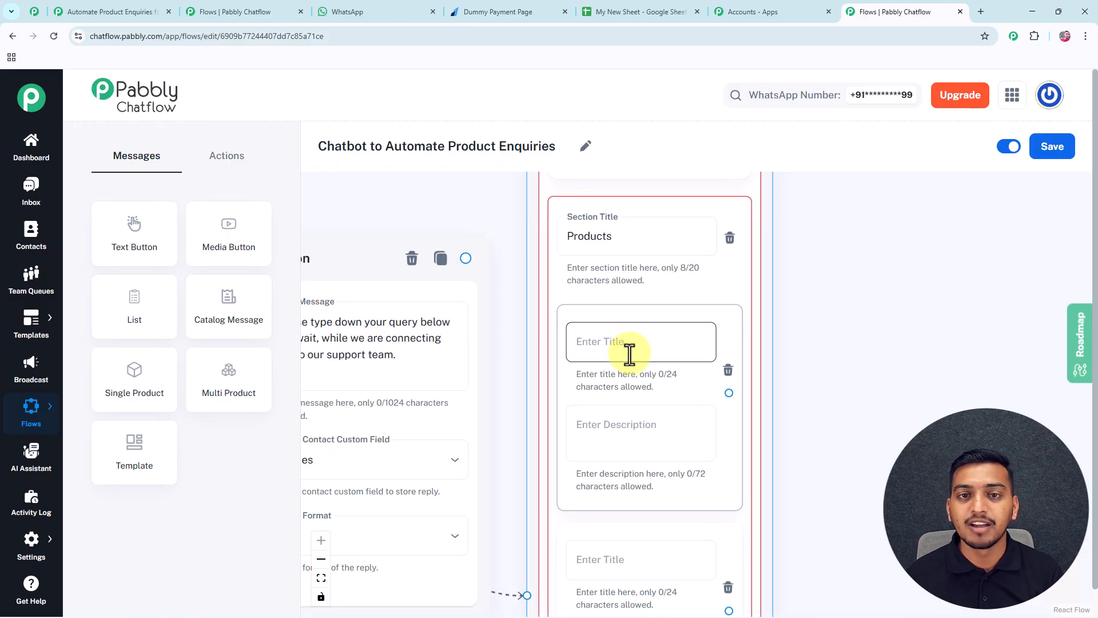
pyautogui.click(613, 346)
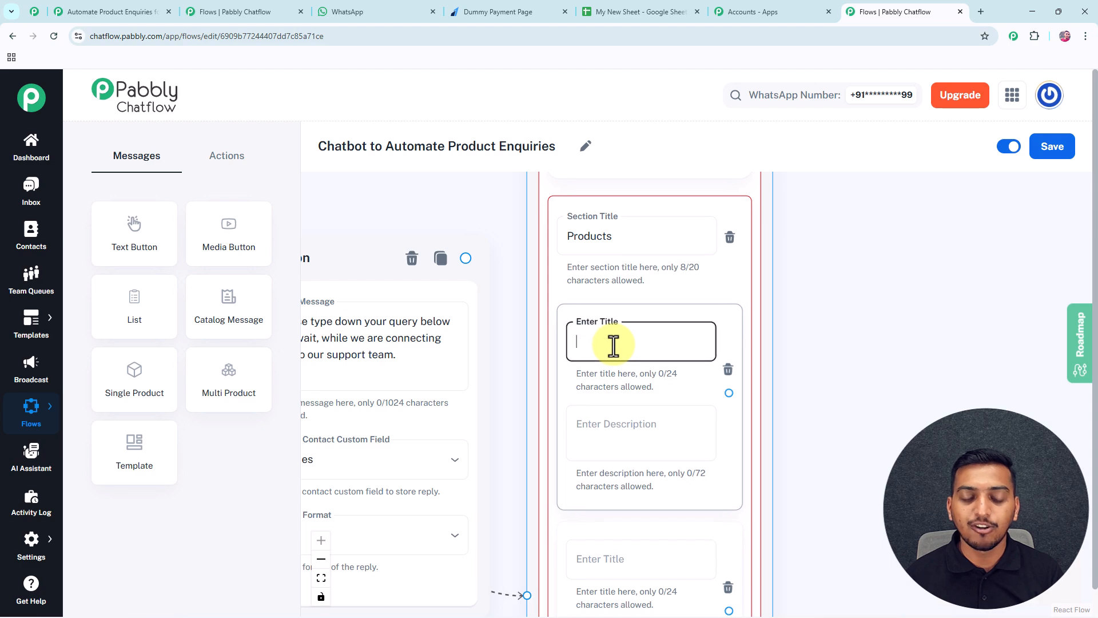
pyautogui.press('super+v')
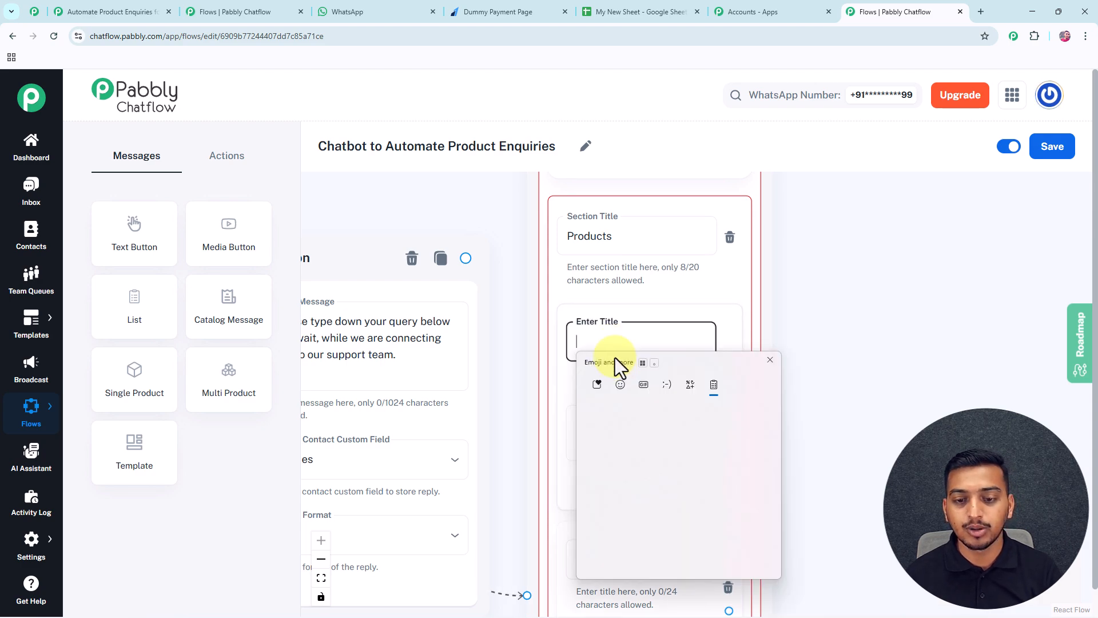
pyautogui.click(625, 495)
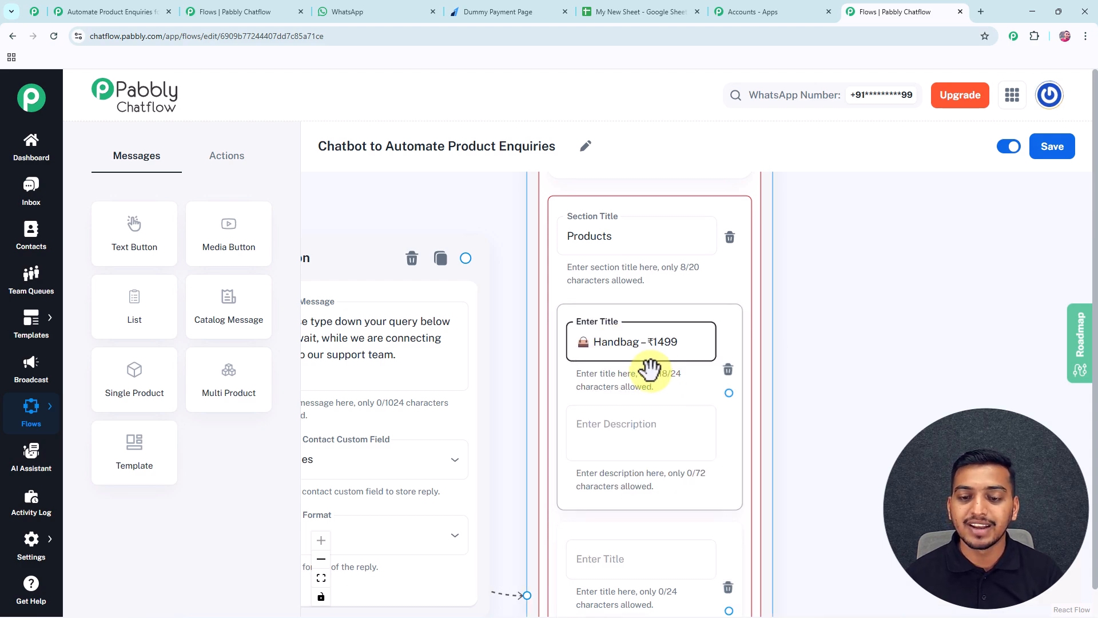
pyautogui.click(595, 430)
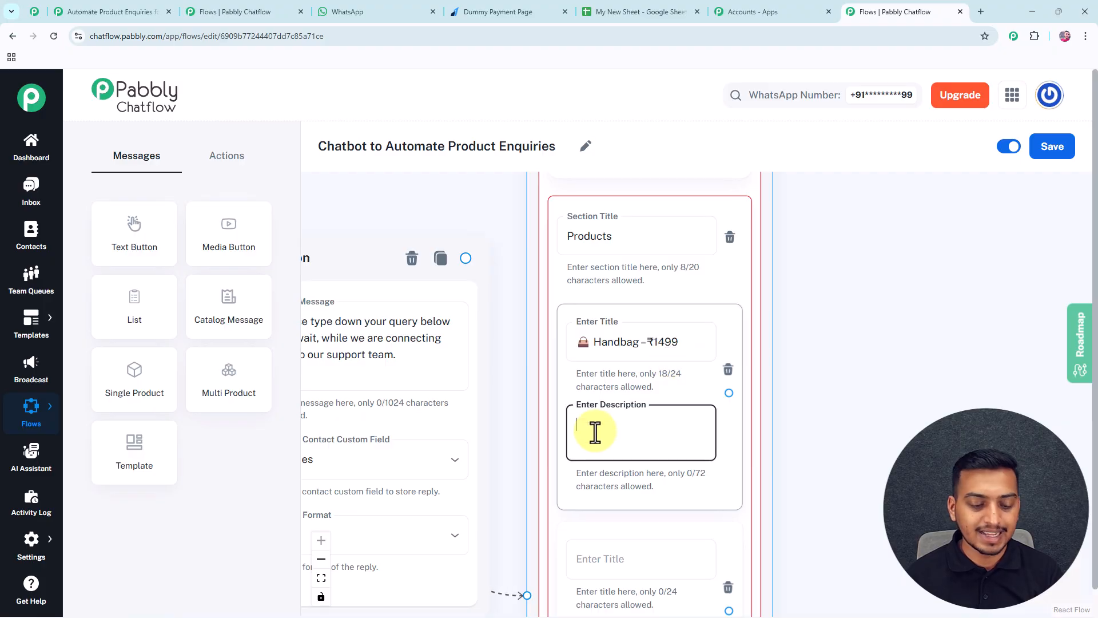
pyautogui.press('super+v')
pyautogui.click(627, 391)
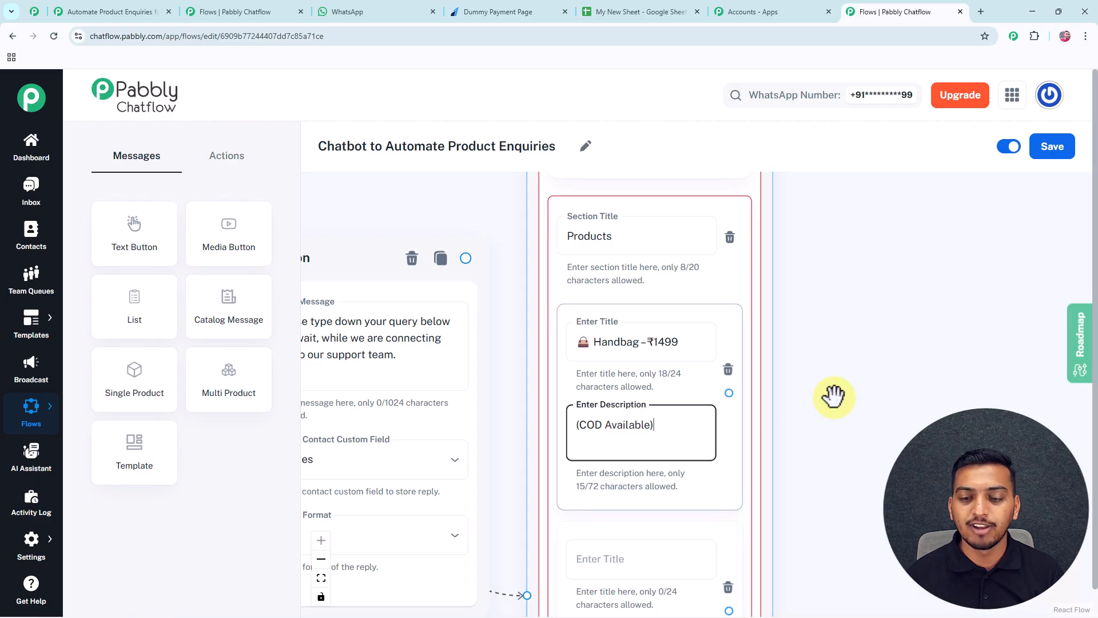
# Review the Summer Dress, Sneakers and Wallets items in the list node.
pyautogui.scroll(-2, 682, 336)
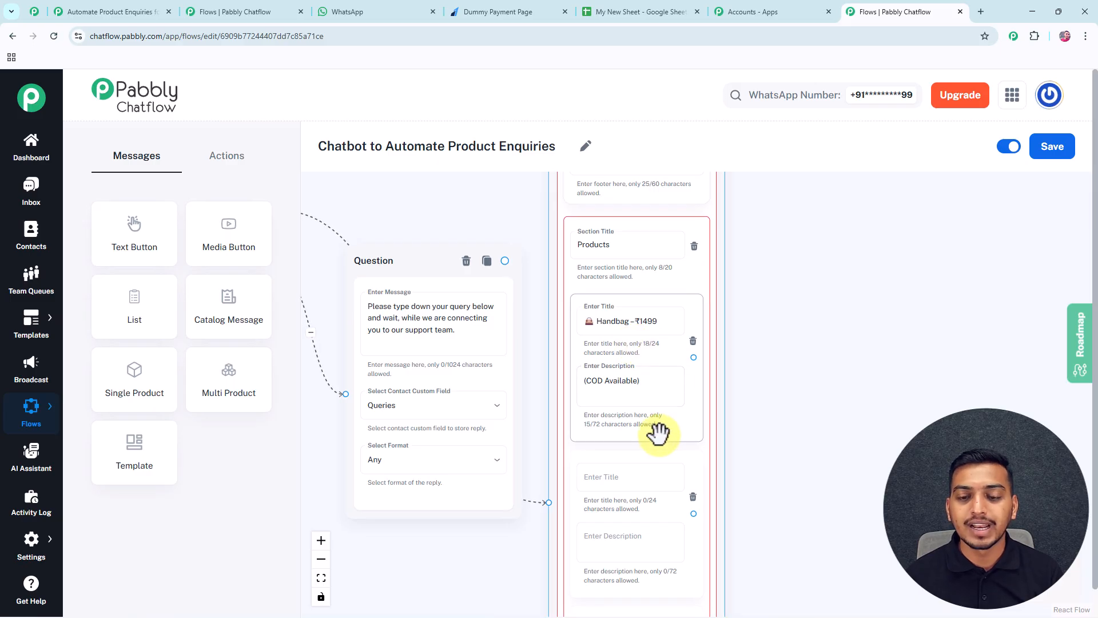
pyautogui.scroll(-4, 761, 435)
pyautogui.click(701, 388)
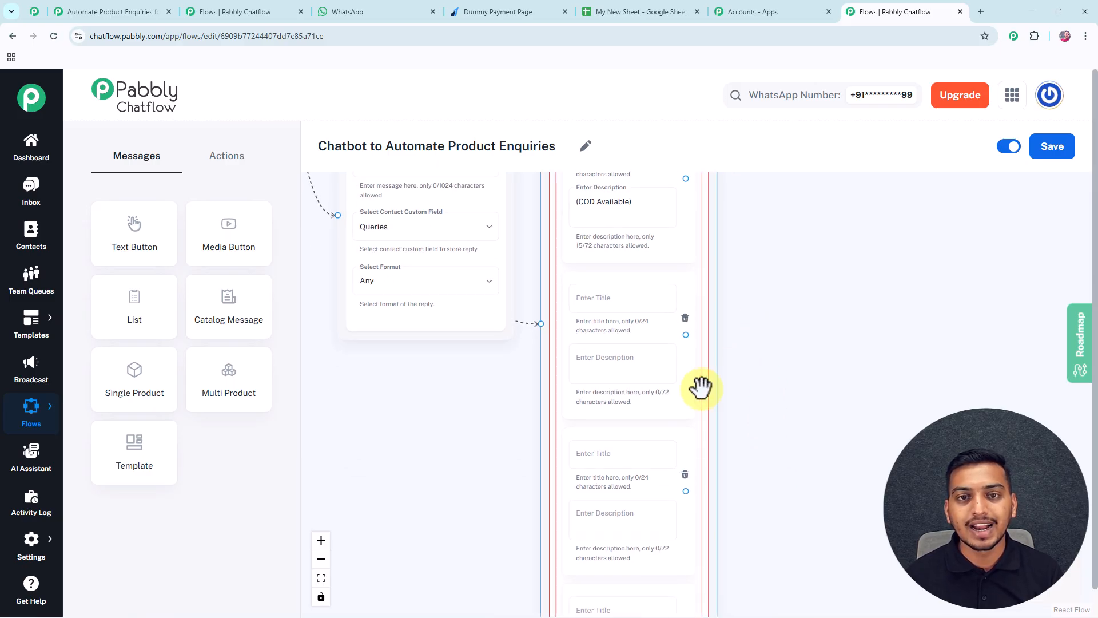
pyautogui.scroll(4, 702, 387)
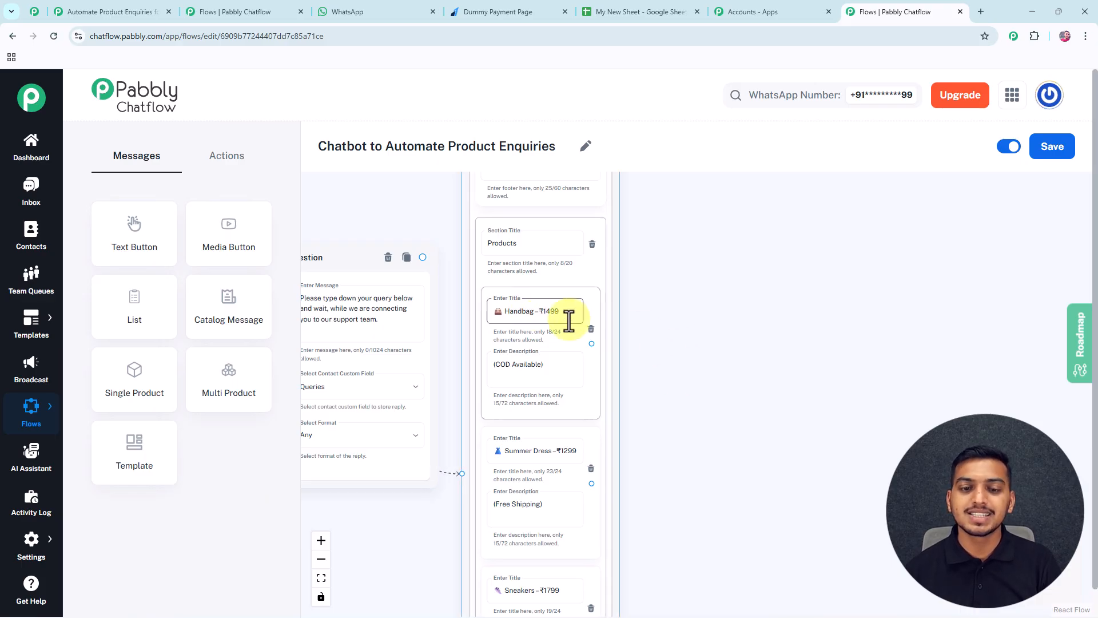
pyautogui.moveTo(673, 483); pyautogui.dragTo(670, 290)
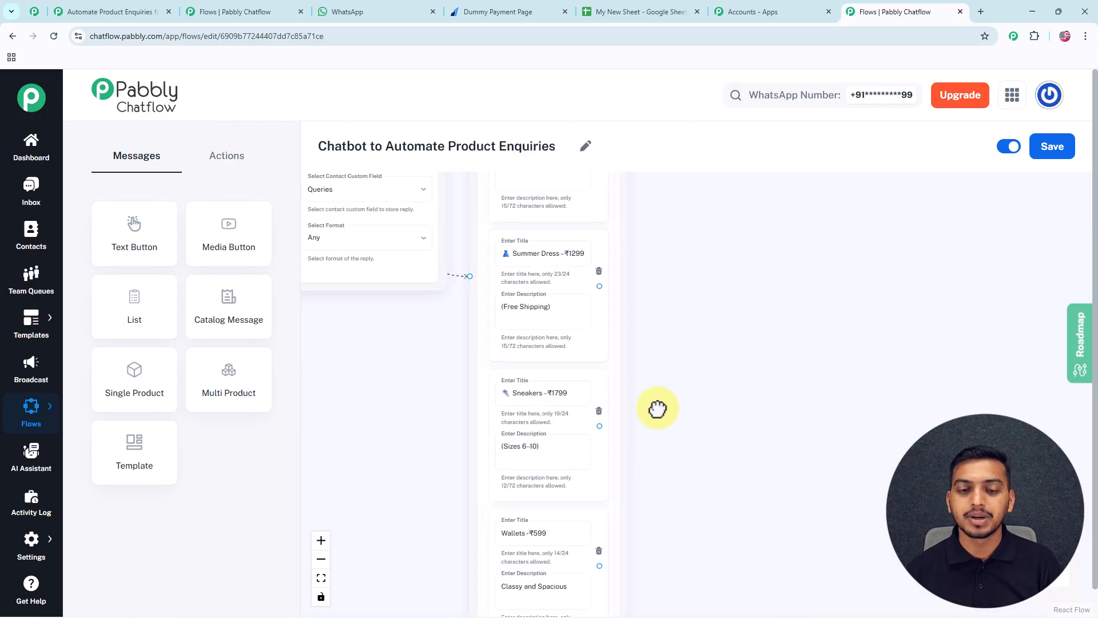
pyautogui.scroll(-2, 657, 432)
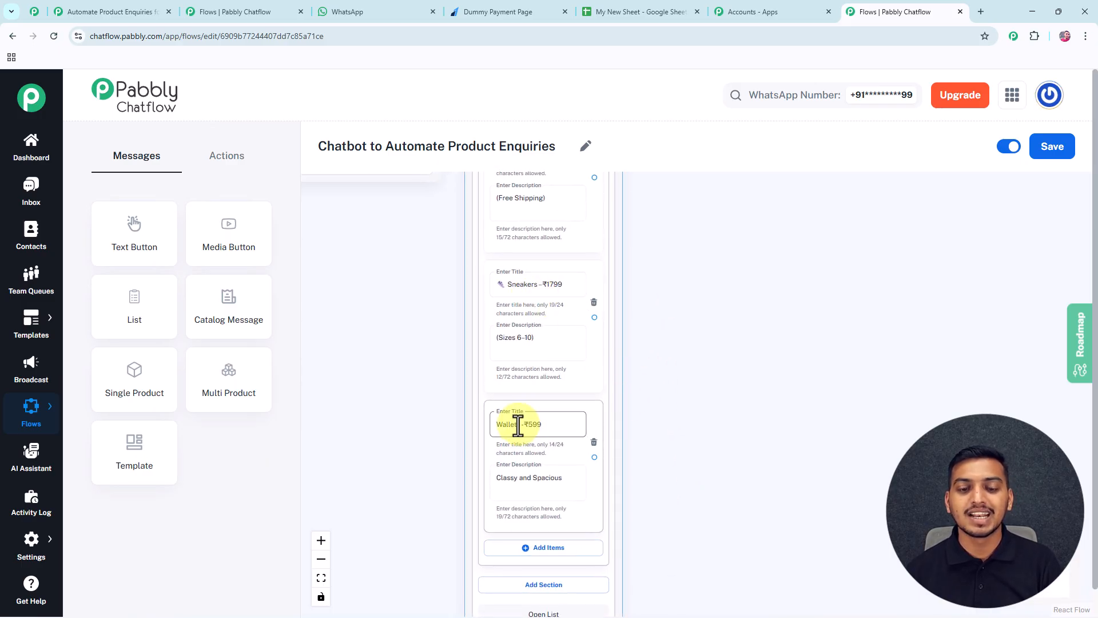
pyautogui.scroll(-4, 677, 307)
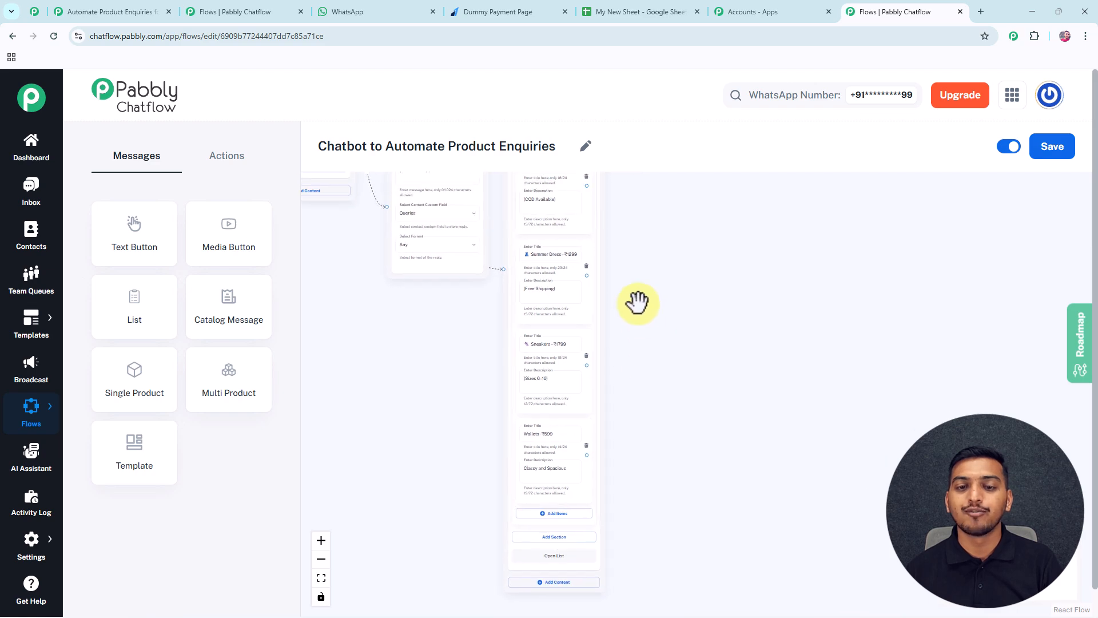
# Add a Set Custom Field step and connect the Handbag item to it.
pyautogui.moveTo(642, 304); pyautogui.dragTo(572, 362)
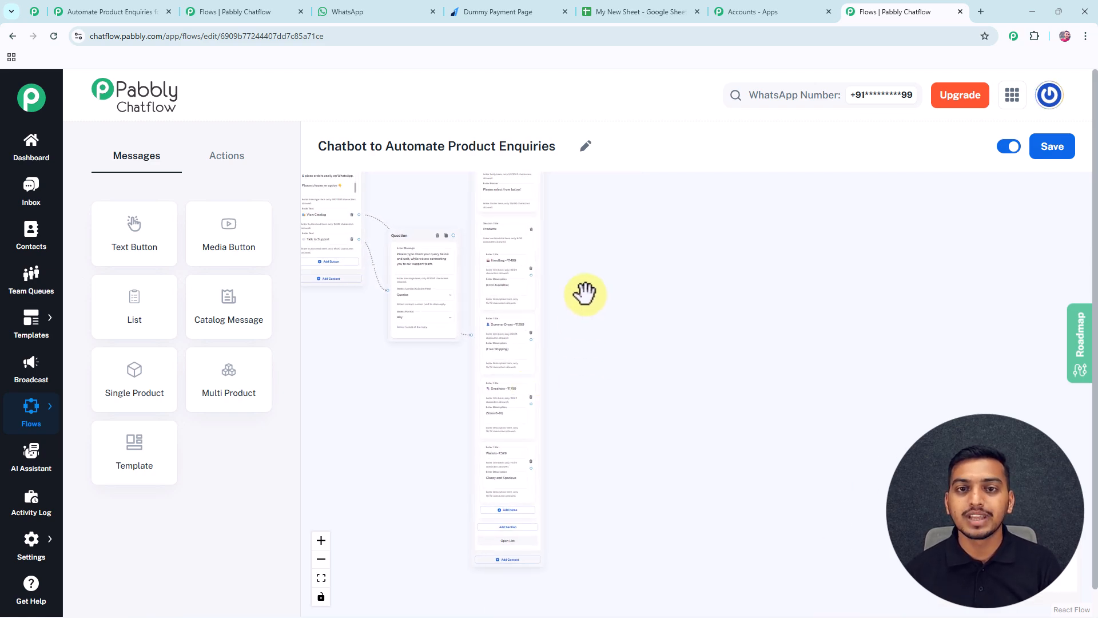
pyautogui.click(228, 155)
pyautogui.moveTo(228, 379); pyautogui.dragTo(585, 217)
pyautogui.scroll(5, 616, 263)
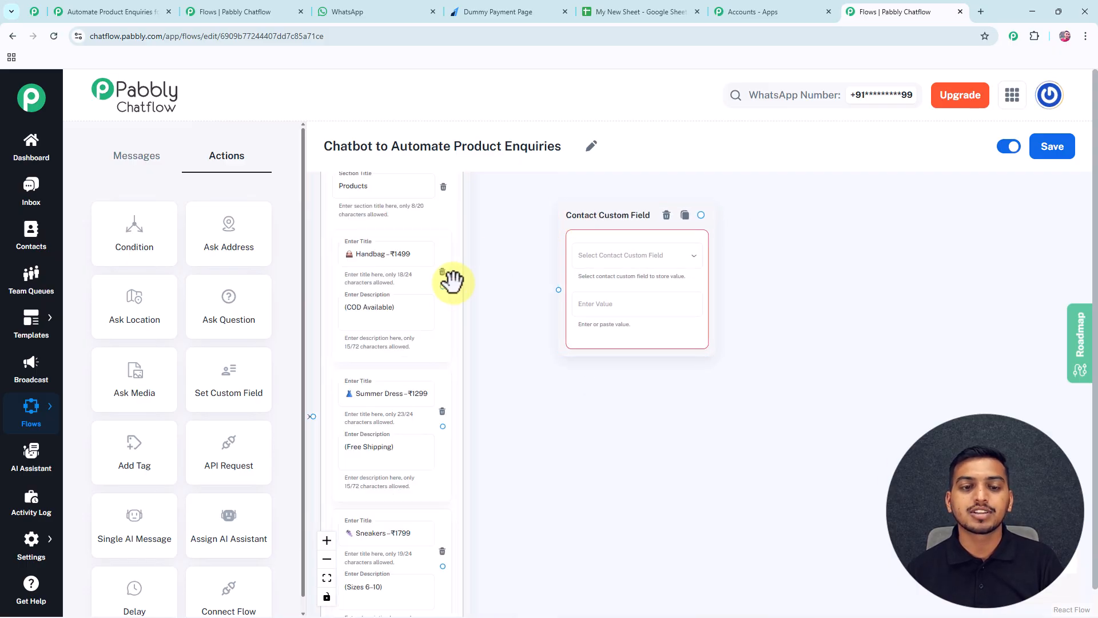
pyautogui.moveTo(442, 287); pyautogui.dragTo(559, 290)
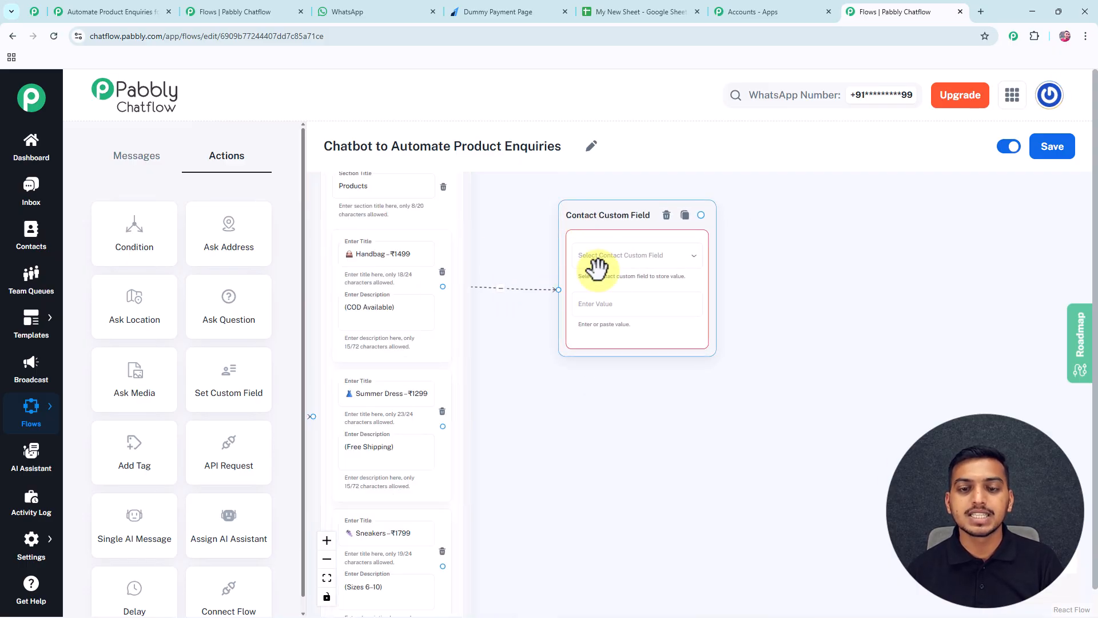
# Save the Handbag title 'Handbag – ₹1499' into the product field.
pyautogui.click(637, 261)
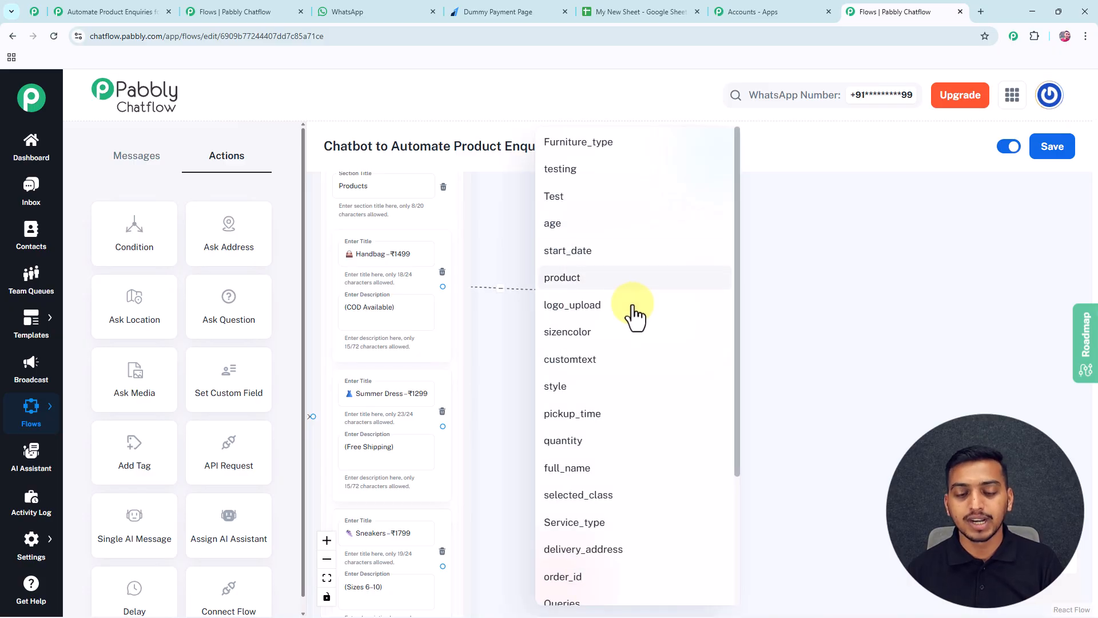
pyautogui.scroll(-1, 634, 335)
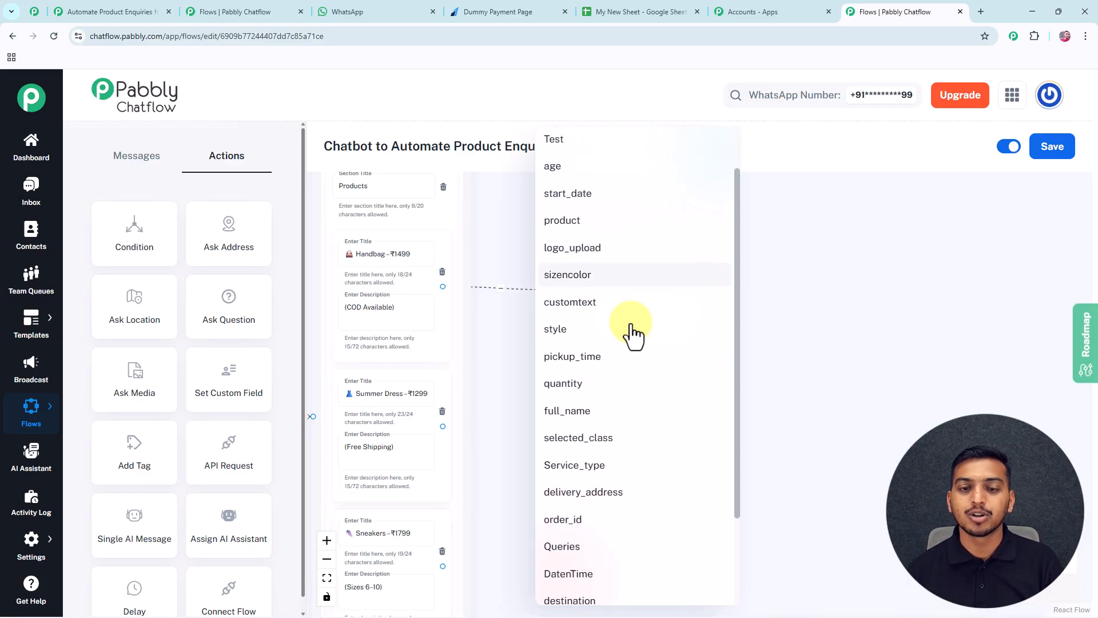
pyautogui.click(629, 220)
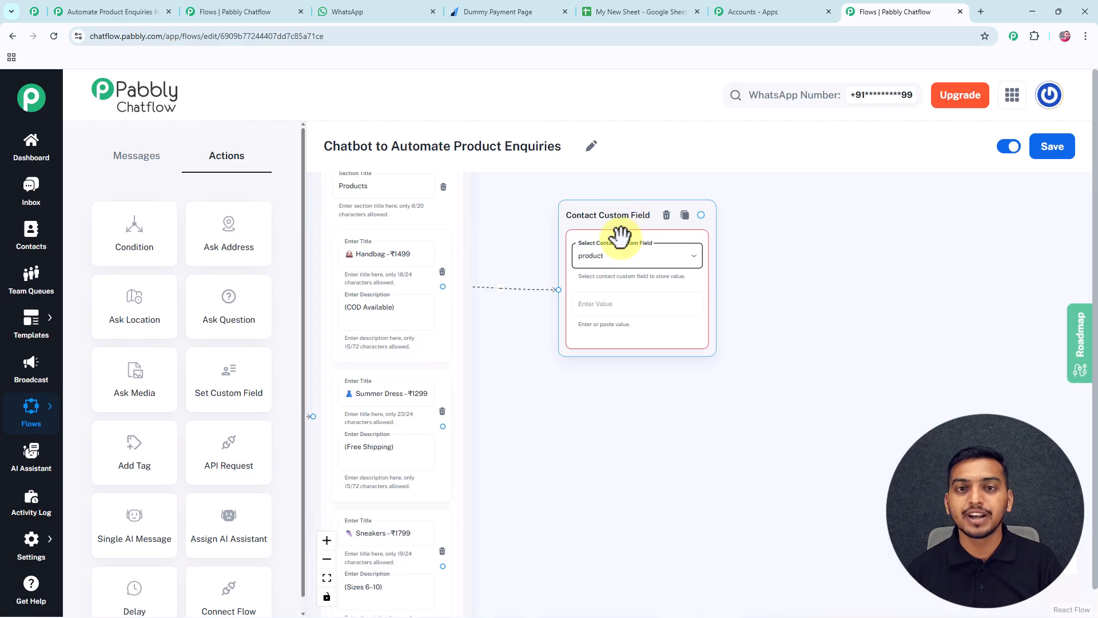
pyautogui.click(594, 307)
pyautogui.click(379, 312)
pyautogui.click(386, 257)
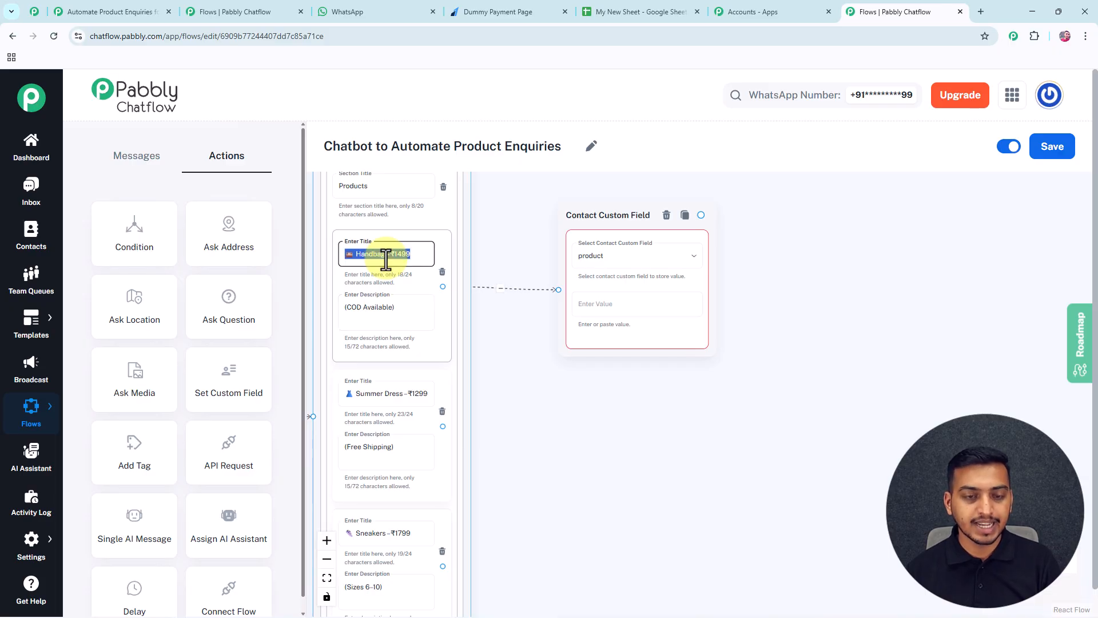
pyautogui.click(597, 301)
pyautogui.write('👜 Handbag - ₹1499')
pyautogui.moveTo(622, 215); pyautogui.dragTo(573, 207)
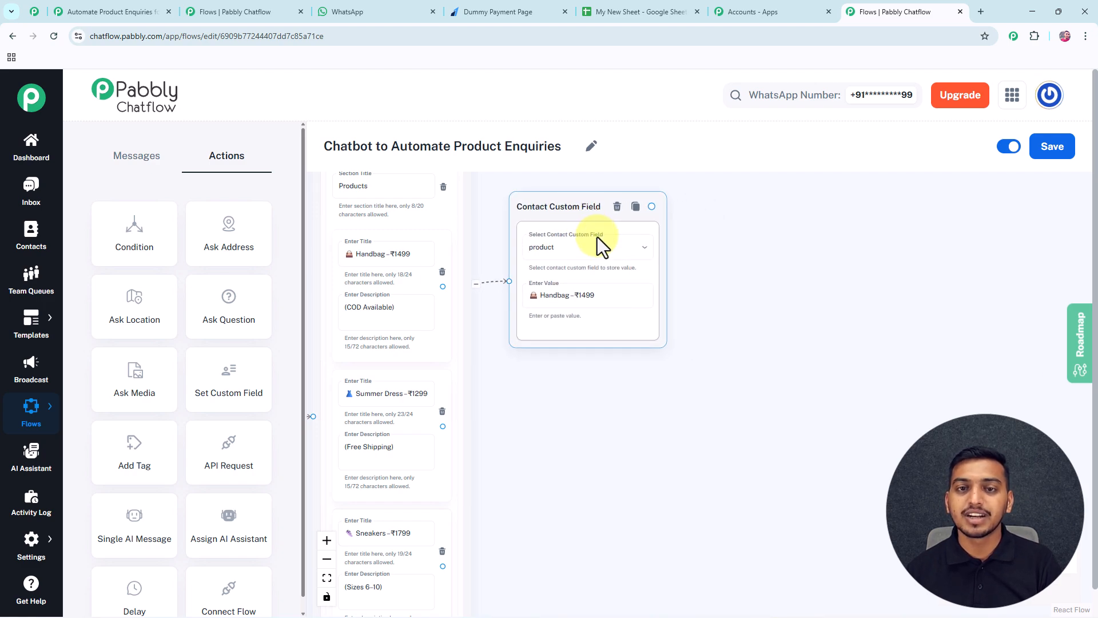
pyautogui.click(382, 264)
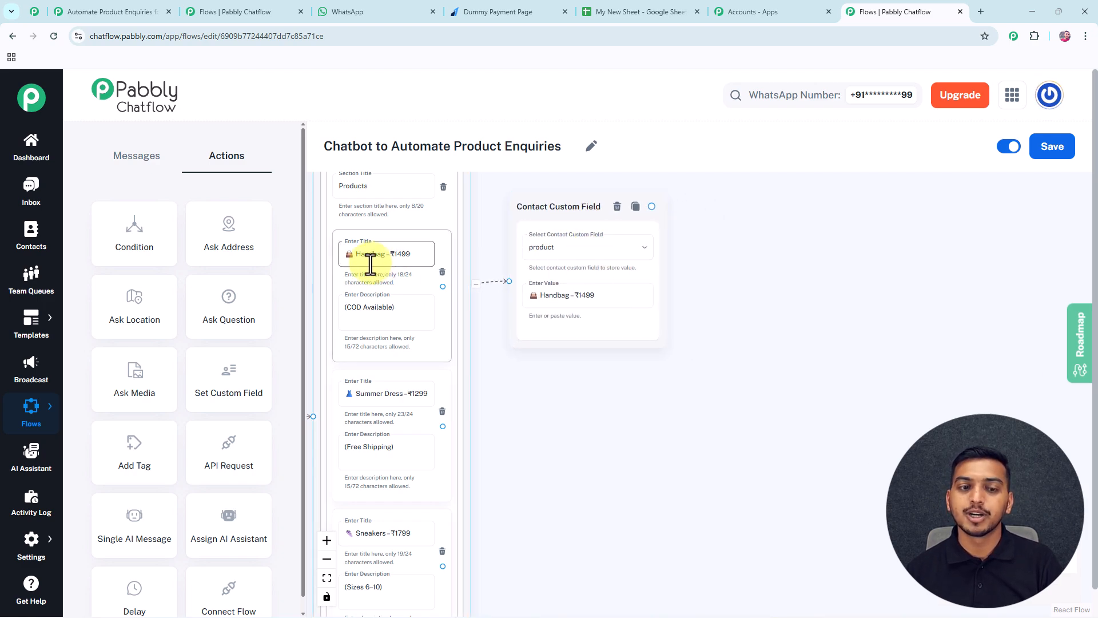
pyautogui.moveTo(492, 344); pyautogui.dragTo(525, 356)
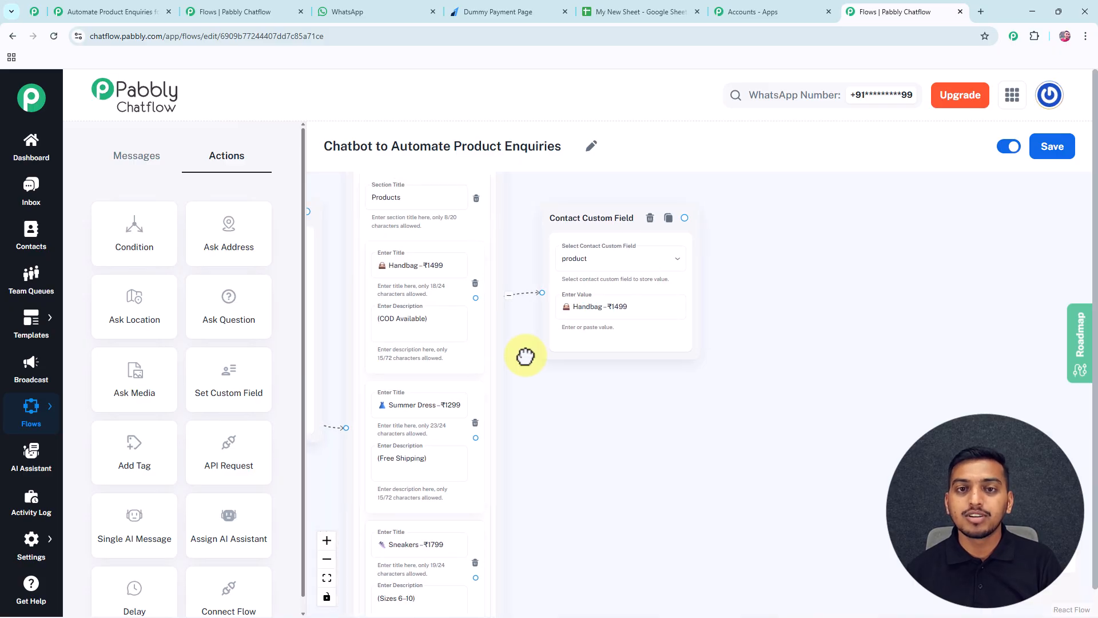
# Save the flow with product-saving steps for Summer Dress, Sneakers and Wallets.
pyautogui.click(397, 269)
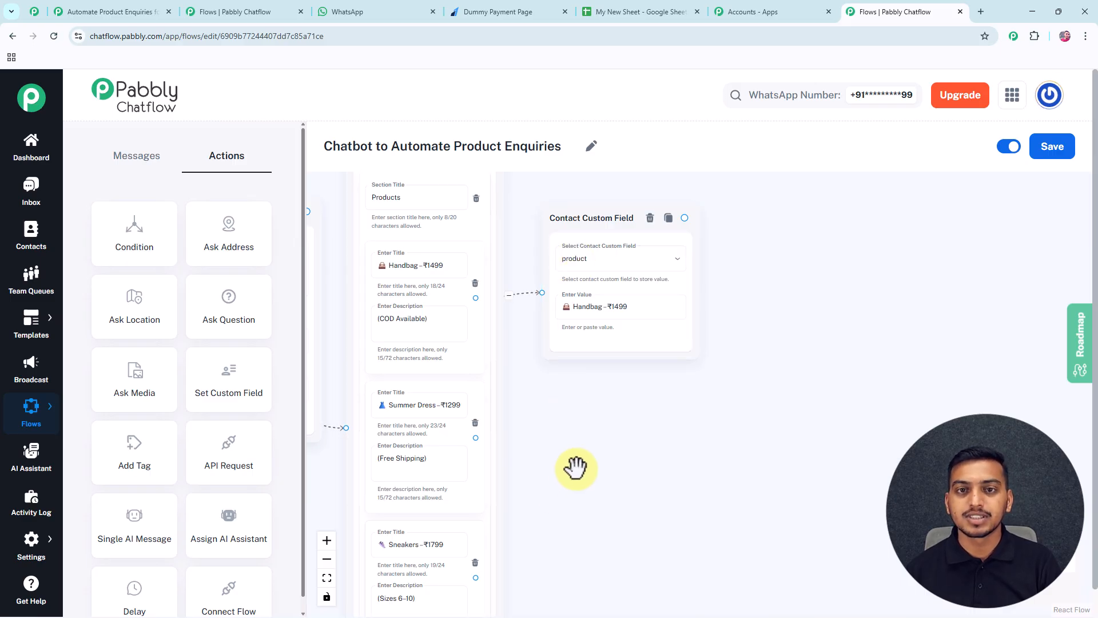
pyautogui.scroll(-3, 682, 283)
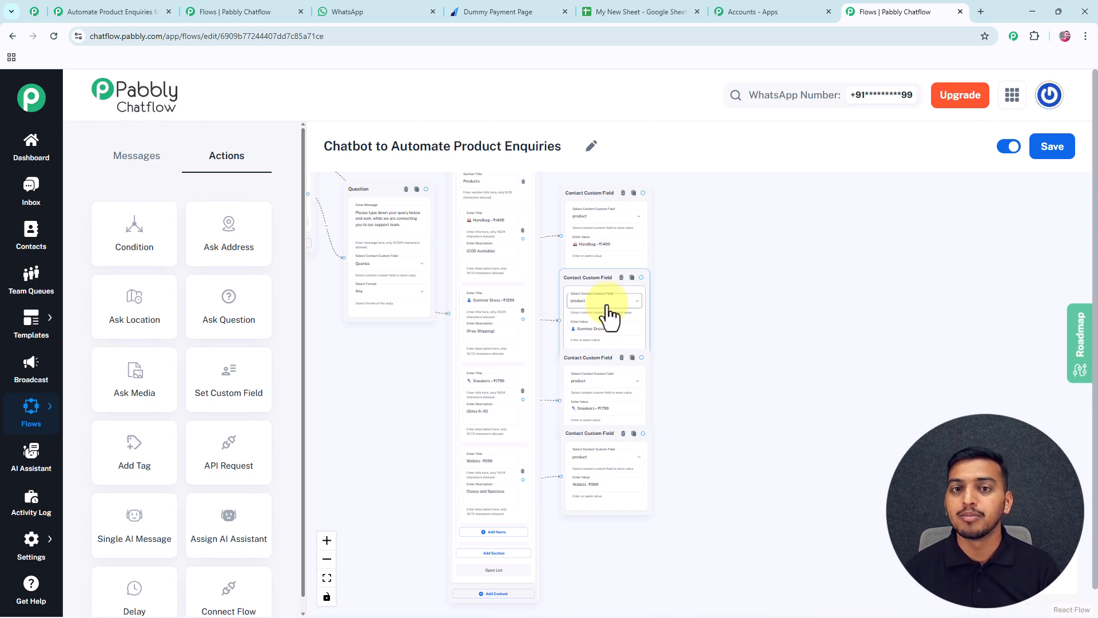
pyautogui.click(1052, 150)
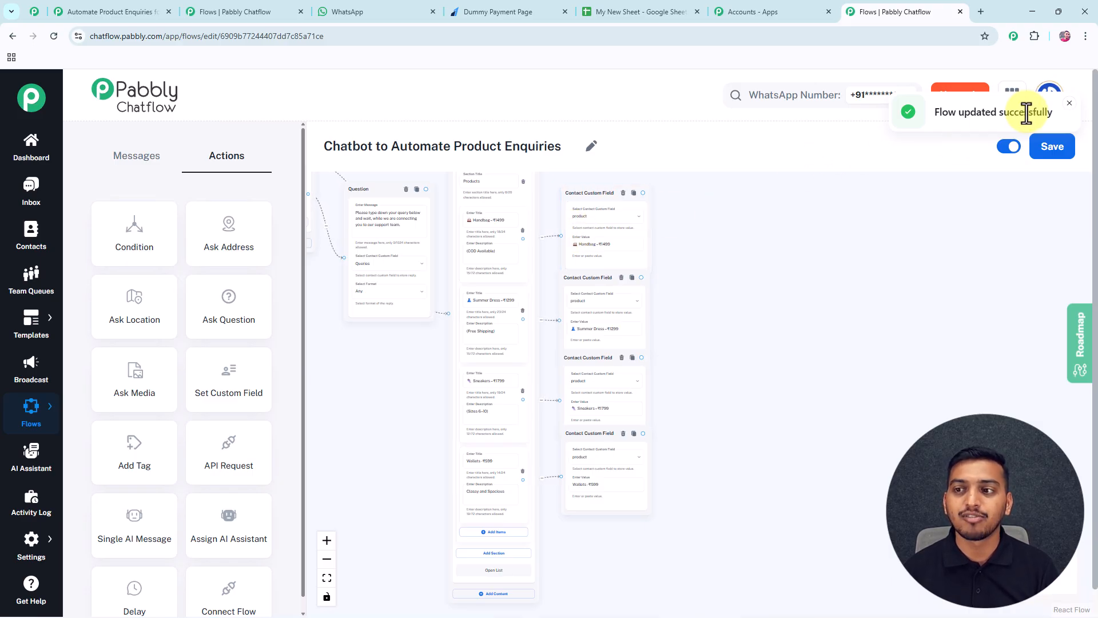
pyautogui.moveTo(29, 545)
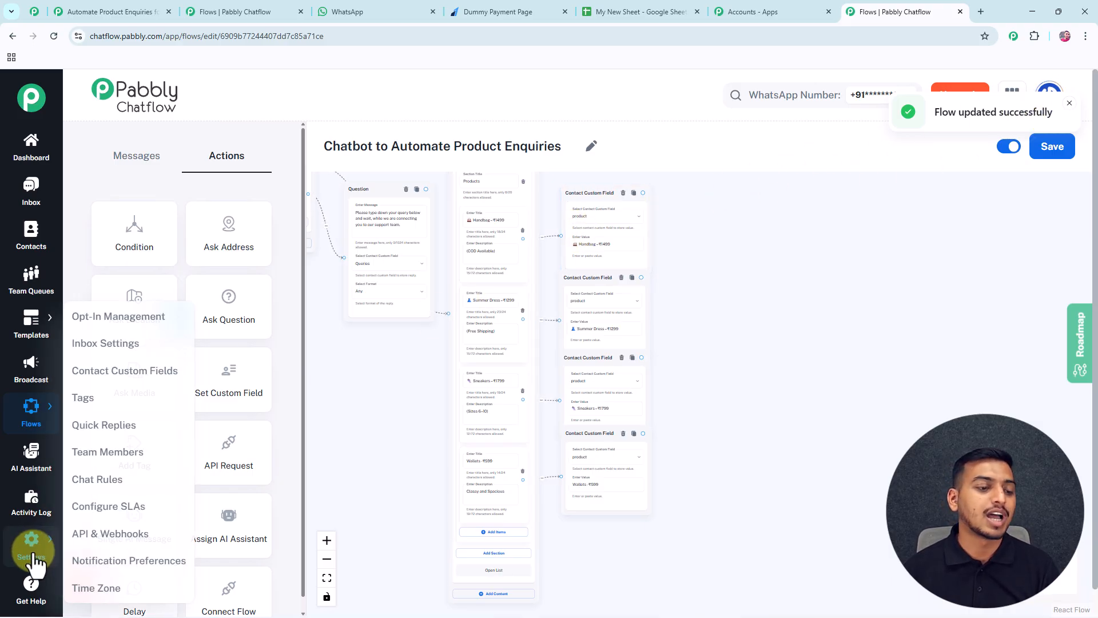
# Add a contact custom field named xyz, save the field list, and return to Flows.
pyautogui.click(121, 372)
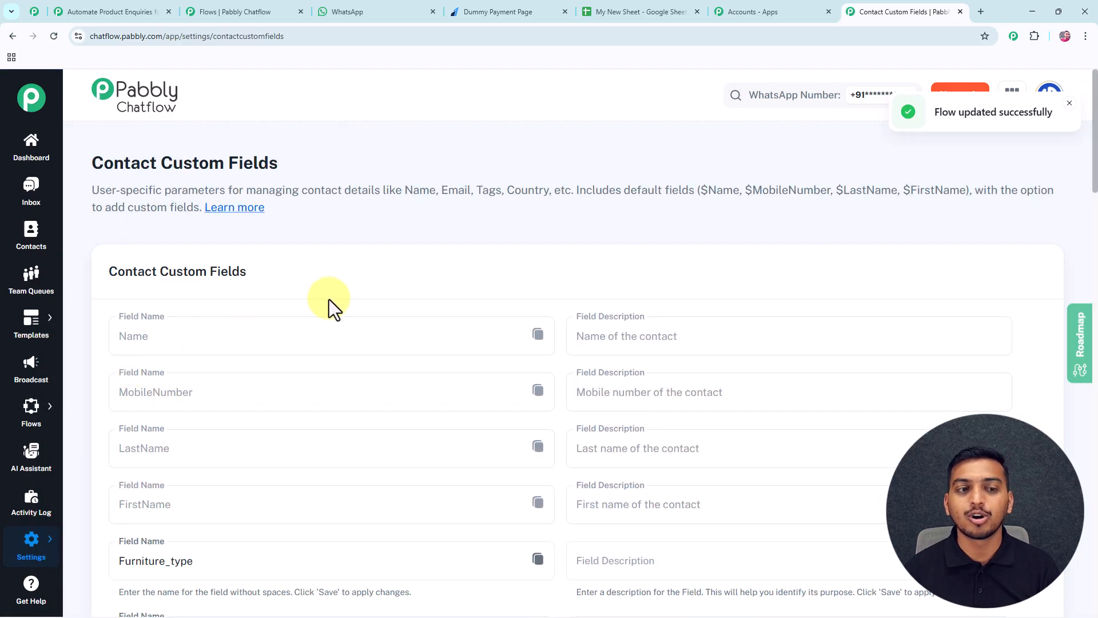
pyautogui.scroll(-16, 369, 314)
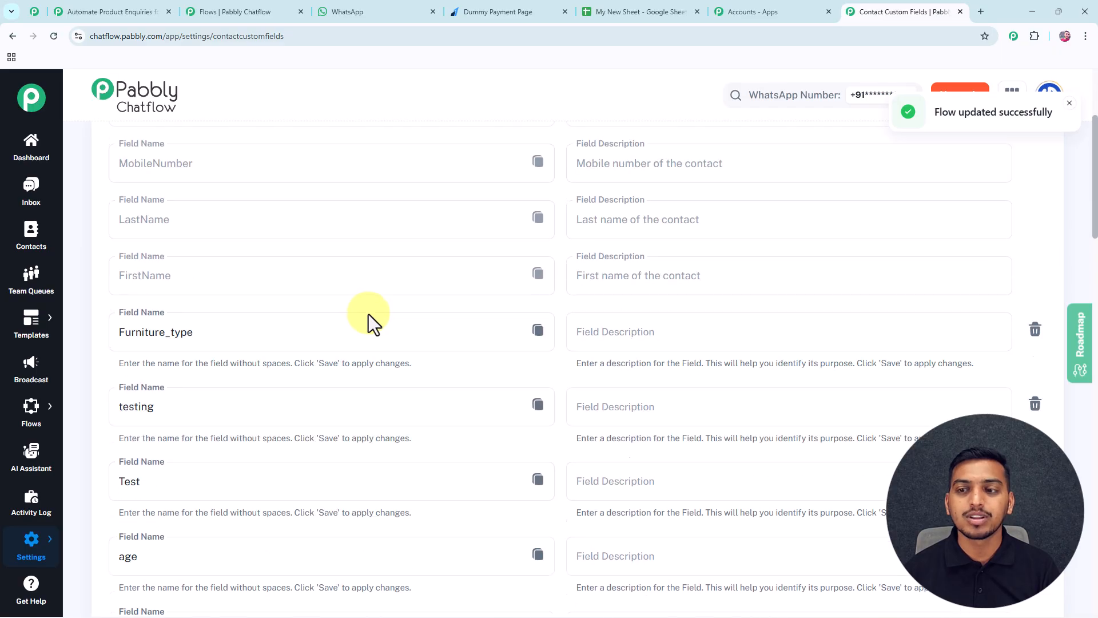
pyautogui.scroll(-16, 369, 314)
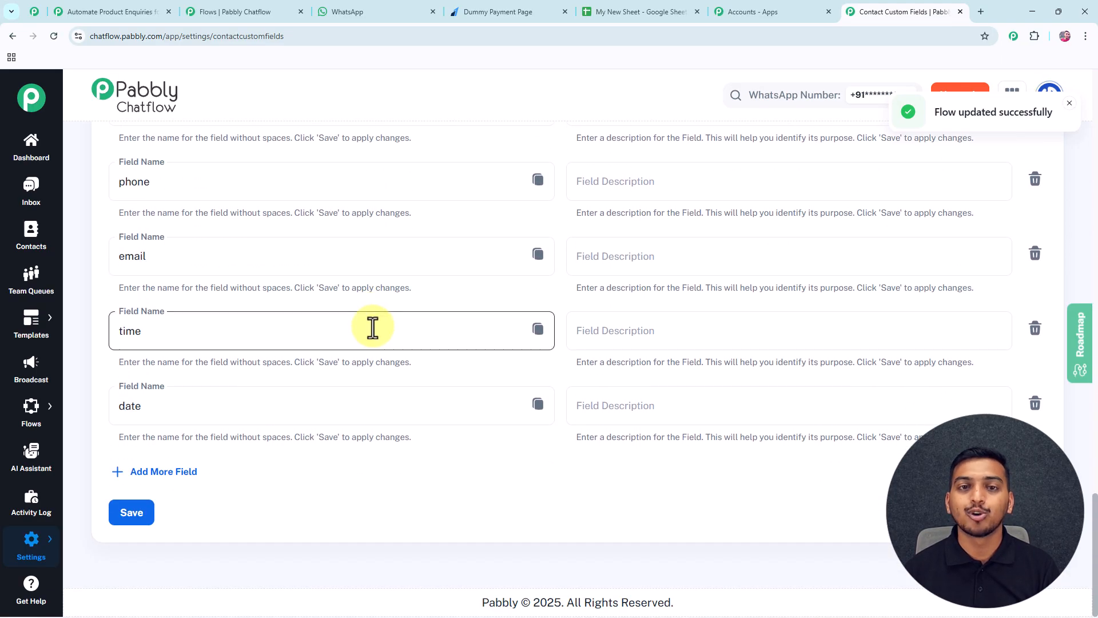
pyautogui.click(184, 483)
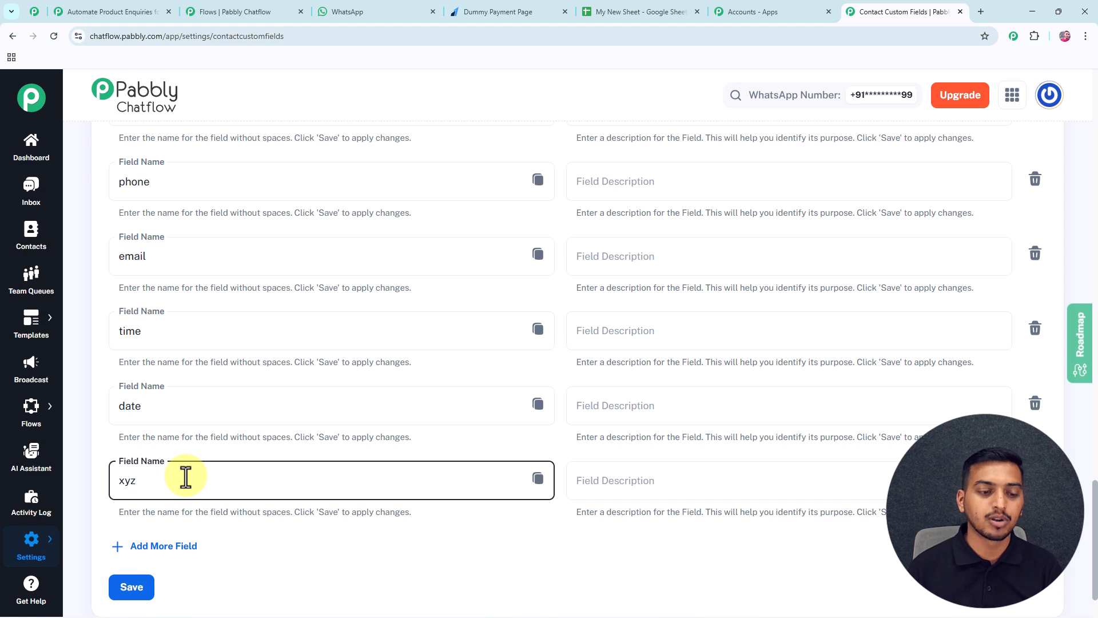
pyautogui.click(137, 590)
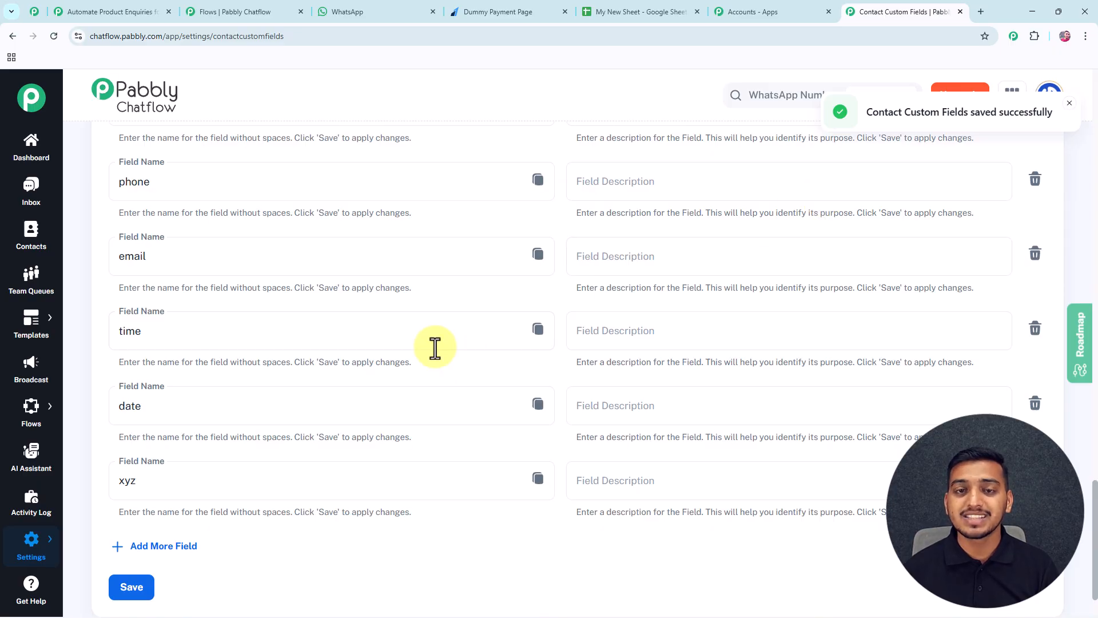
pyautogui.moveTo(31, 411)
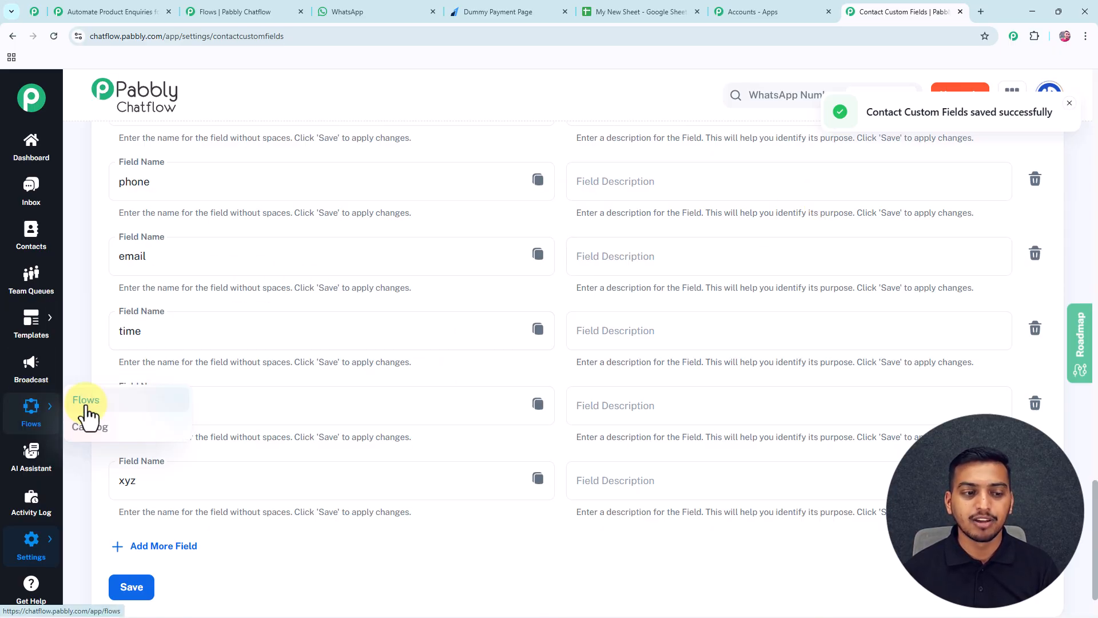
pyautogui.click(86, 409)
# Reopen the Chatbot to Automate Product Enquiries flow and confirm the custom-field steps use product.
pyautogui.scroll(-3, 275, 415)
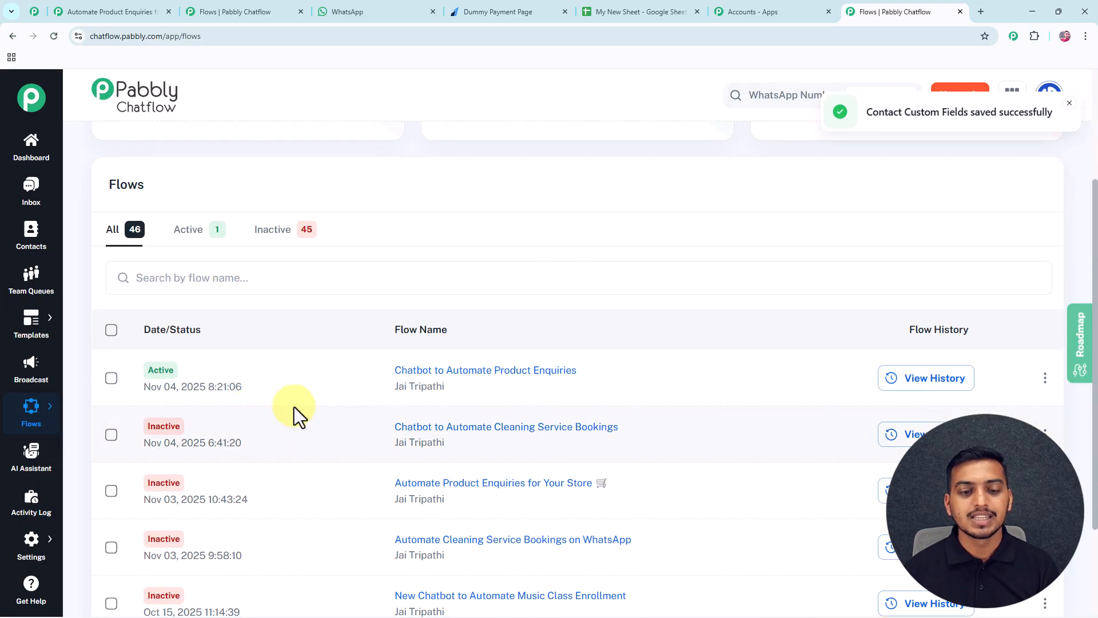
pyautogui.click(437, 377)
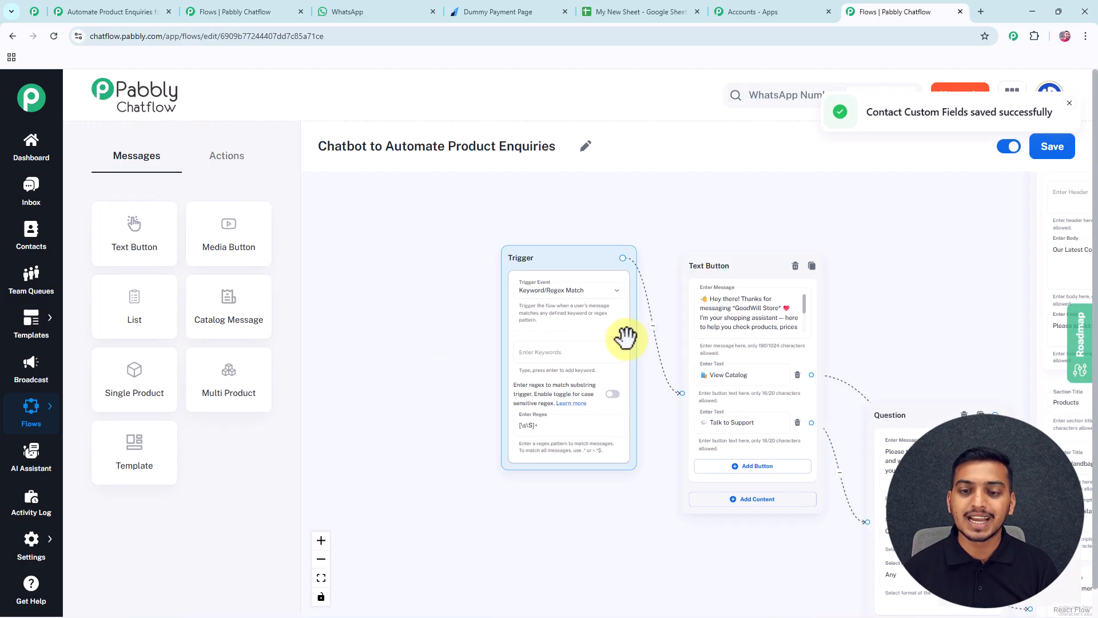
pyautogui.moveTo(790, 336); pyautogui.dragTo(372, 233)
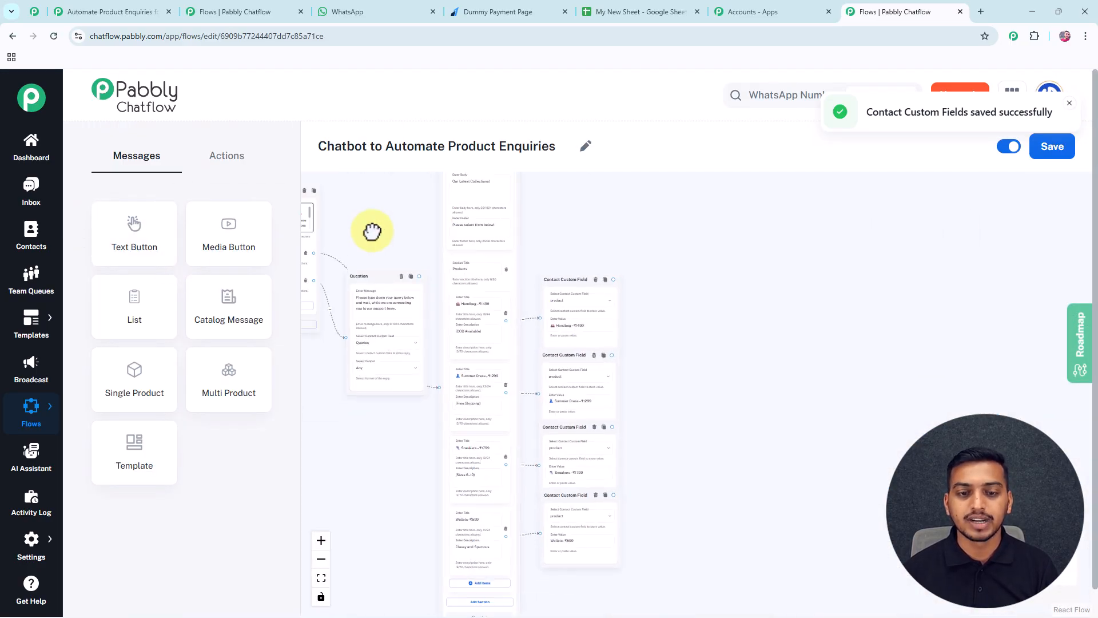
pyautogui.scroll(3, 563, 295)
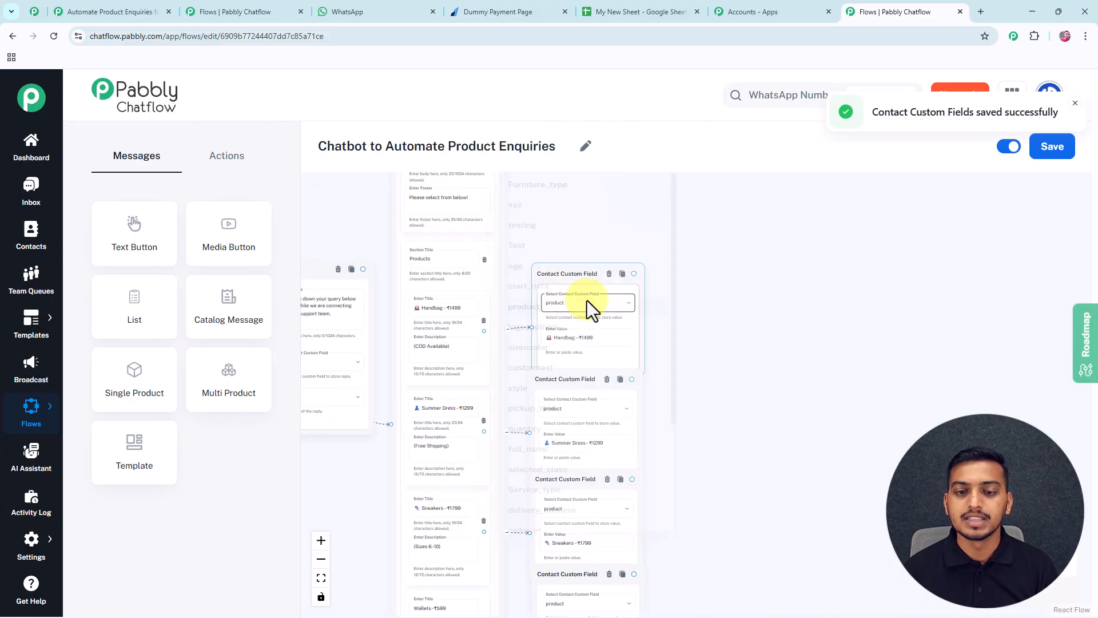
pyautogui.click(588, 303)
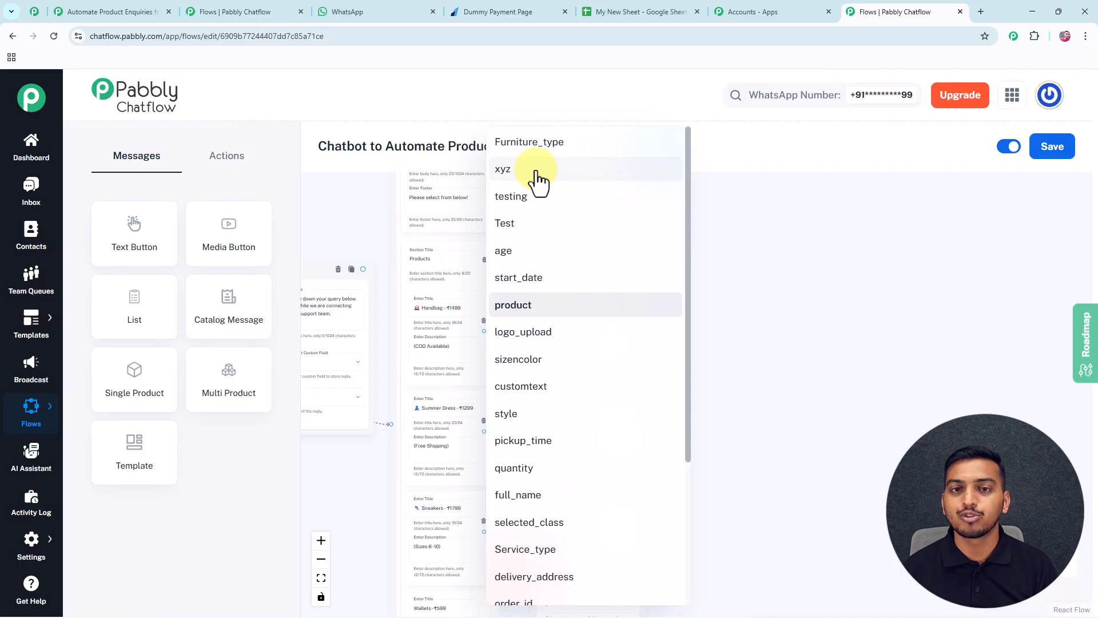
pyautogui.click(740, 240)
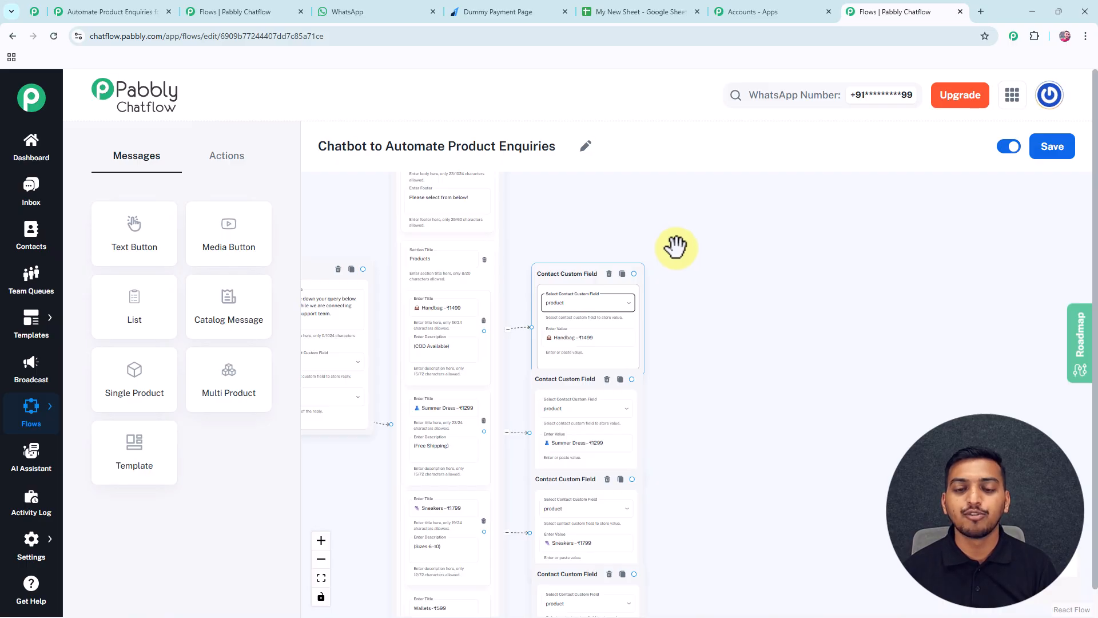
pyautogui.scroll(-2, 675, 246)
pyautogui.scroll(-3, 650, 292)
pyautogui.moveTo(649, 292); pyautogui.dragTo(619, 315)
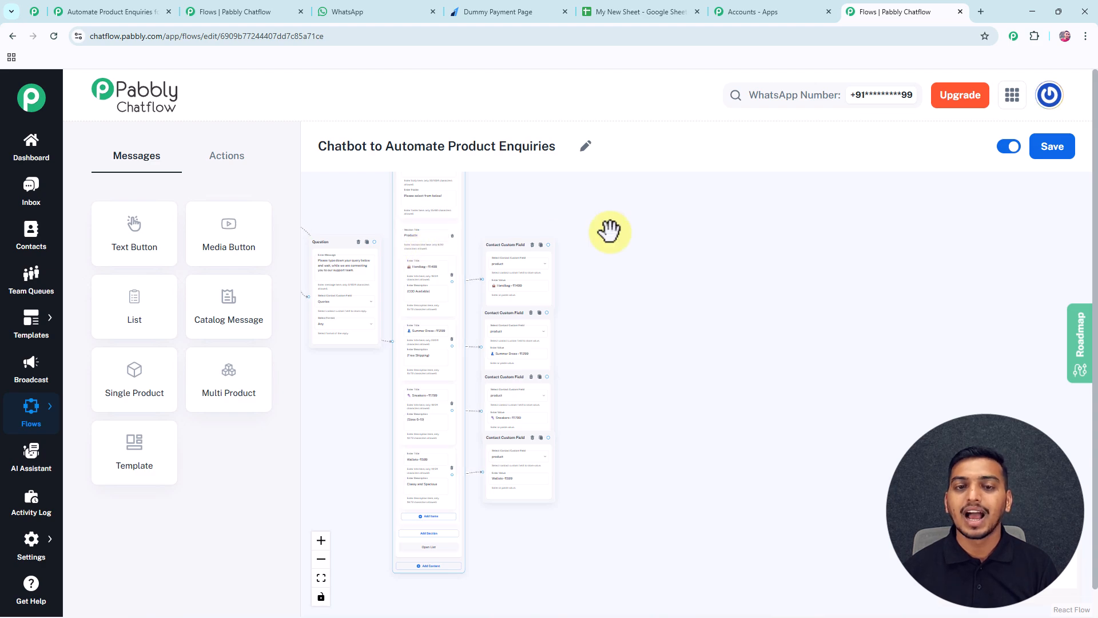
# Add a Question step asking for the customer's name for the order.
pyautogui.click(241, 163)
pyautogui.moveTo(217, 295); pyautogui.dragTo(606, 297)
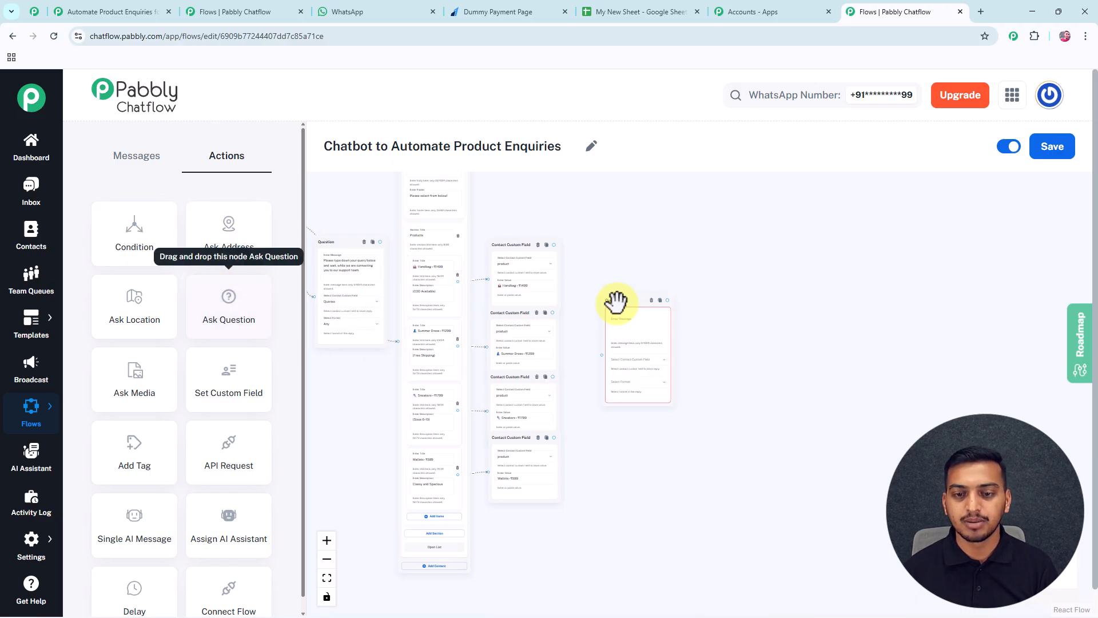
pyautogui.click(616, 338)
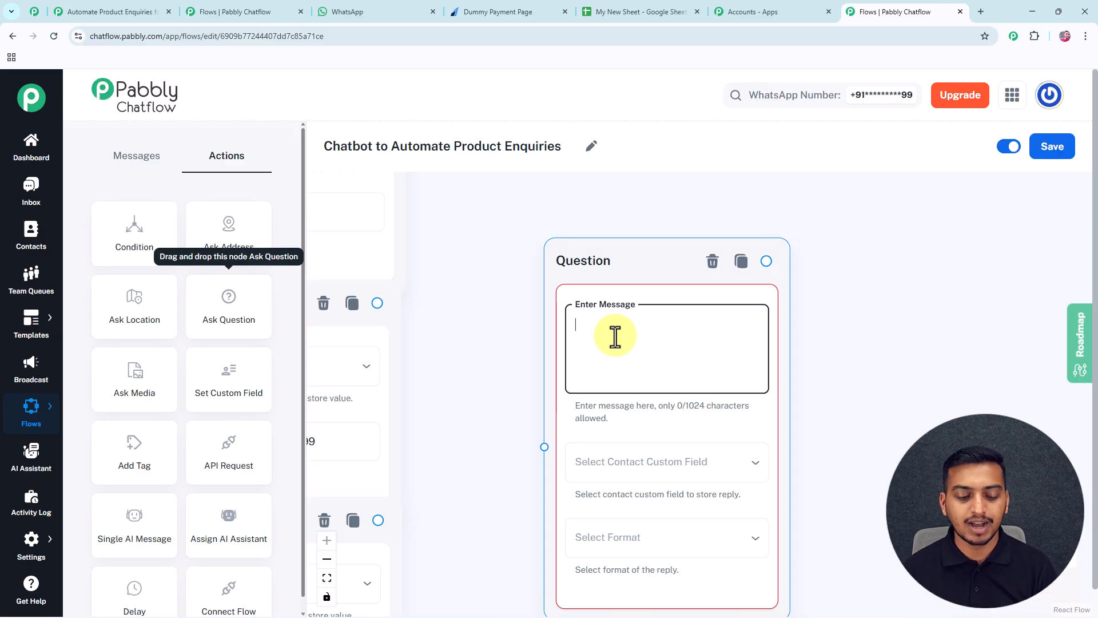
pyautogui.write('🪪 Before moving further, May I know your name for the order?')
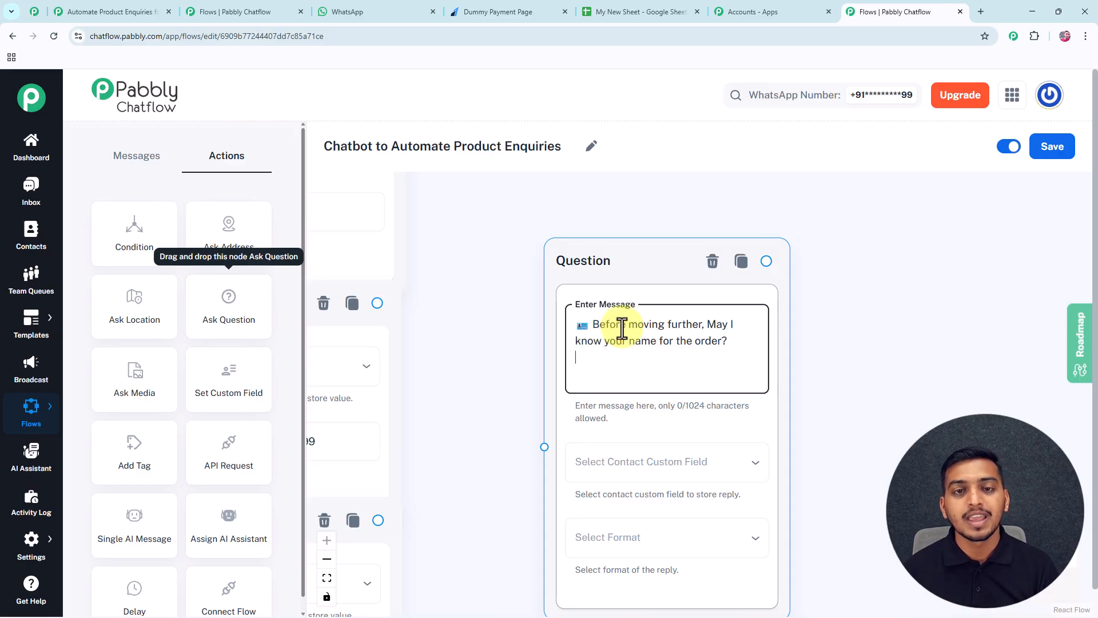
pyautogui.moveTo(510, 395); pyautogui.dragTo(449, 283)
# Store the name reply in full_name with Text format and adjust the attempts count.
pyautogui.click(588, 360)
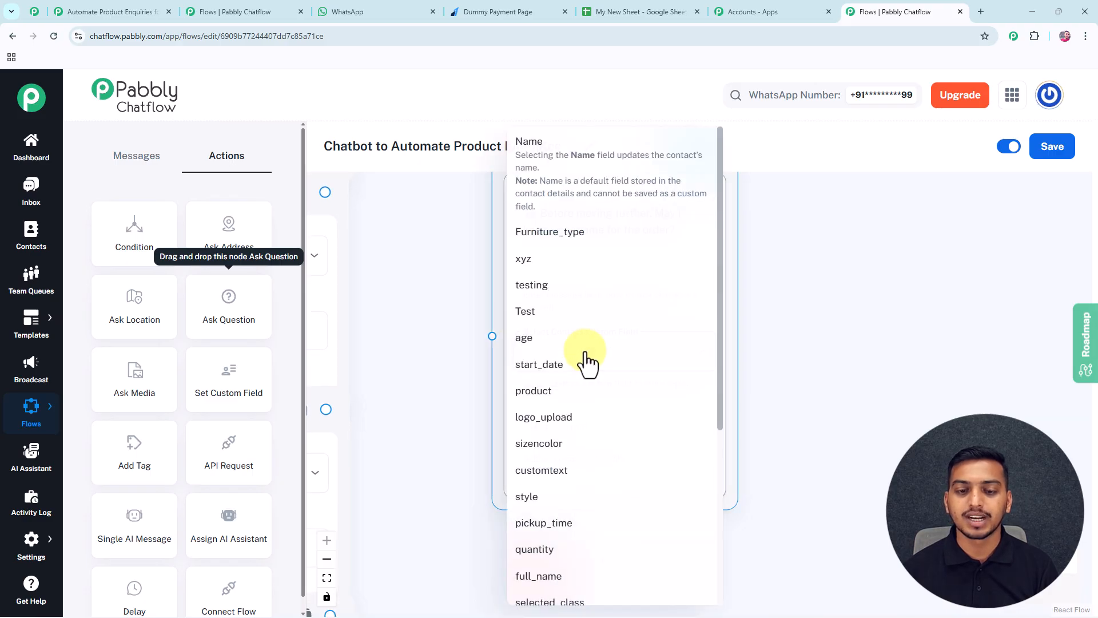
pyautogui.scroll(-3, 554, 434)
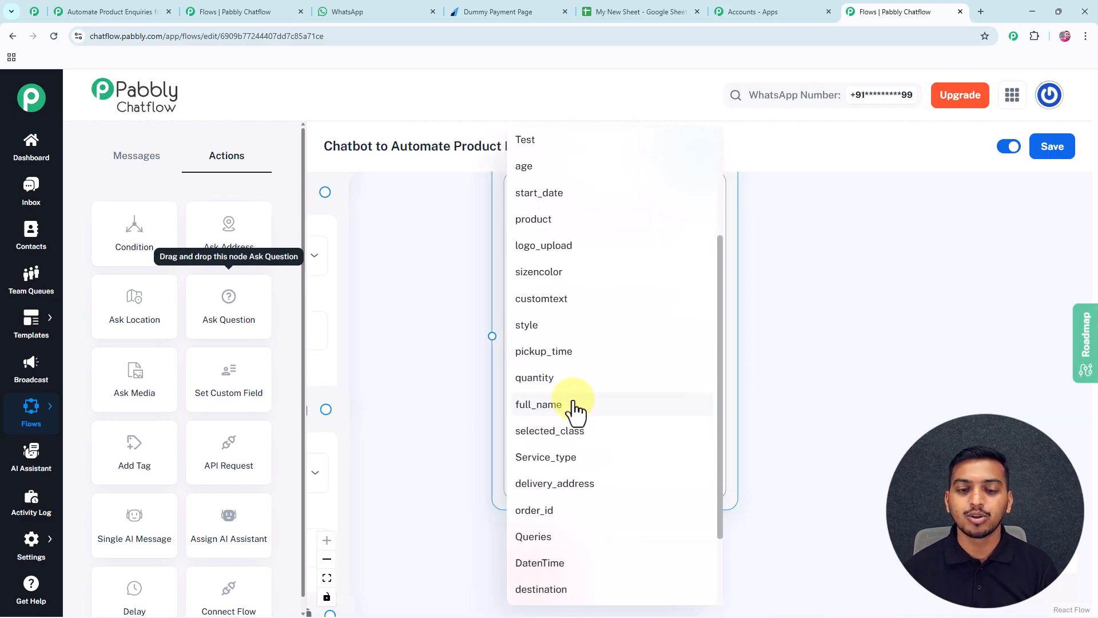
pyautogui.click(576, 407)
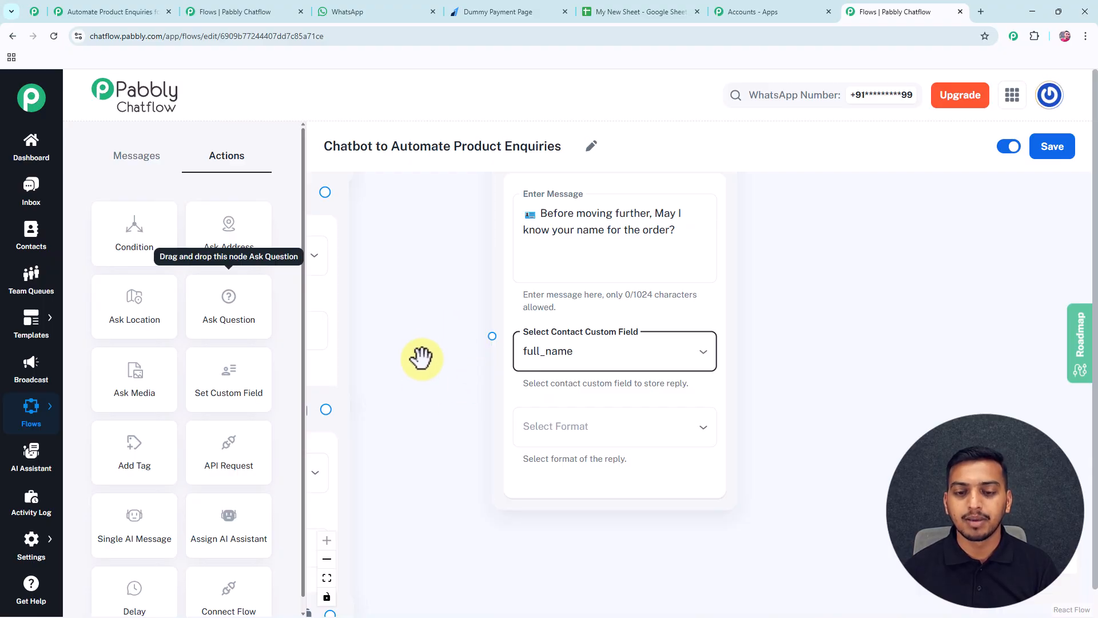
pyautogui.click(559, 437)
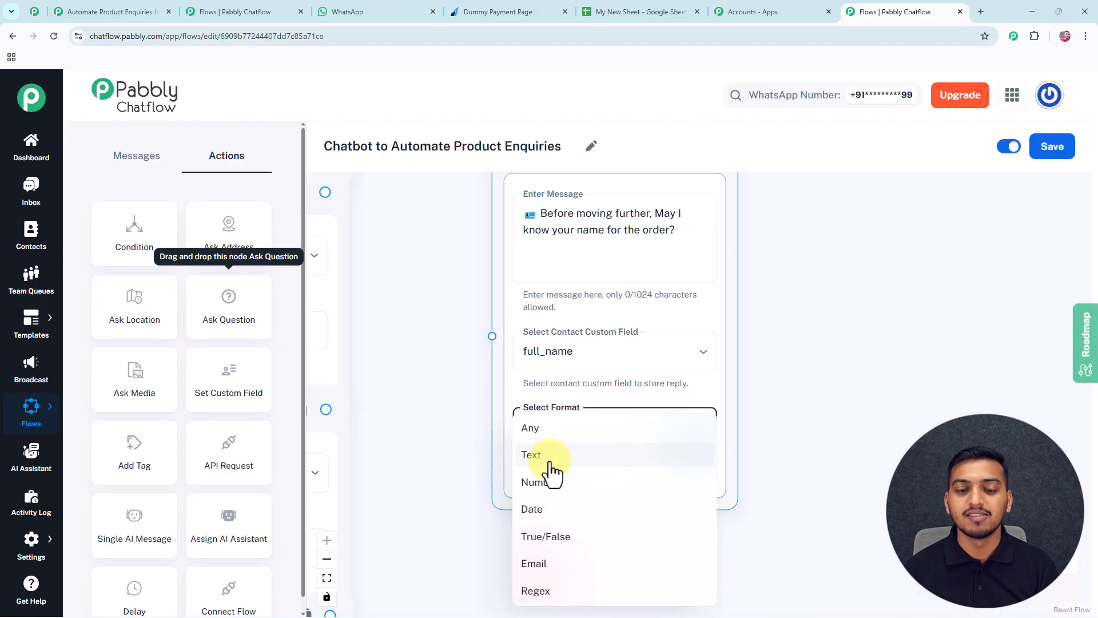
pyautogui.click(537, 455)
pyautogui.scroll(-1, 417, 429)
pyautogui.click(539, 452)
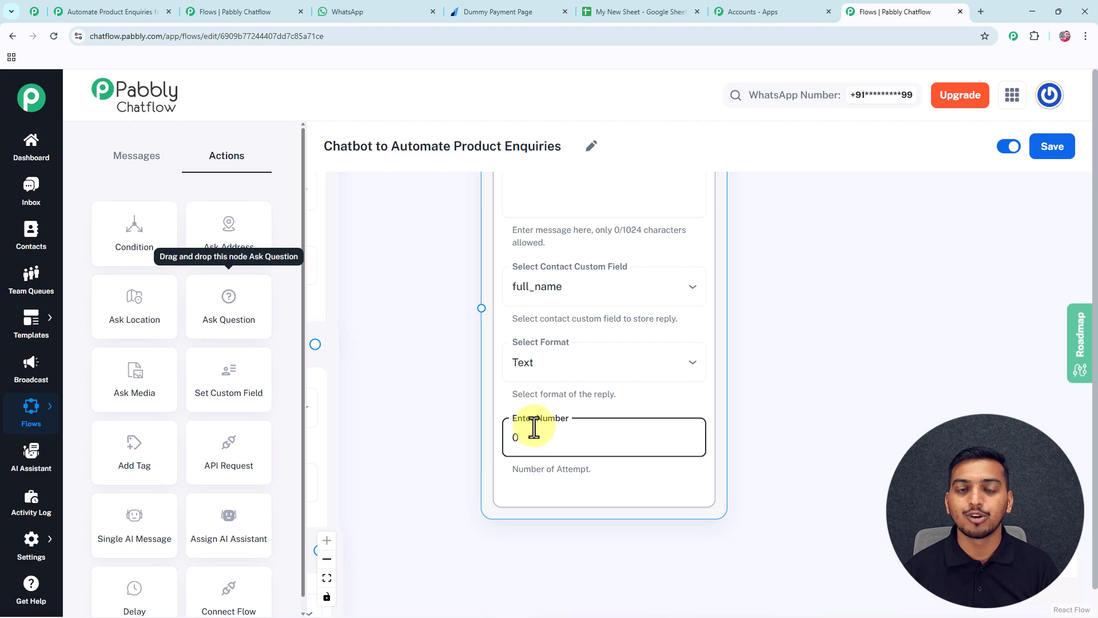
# Connect the Contact Custom Field steps, starting with Handbag, to the name question.
pyautogui.scroll(-3, 427, 380)
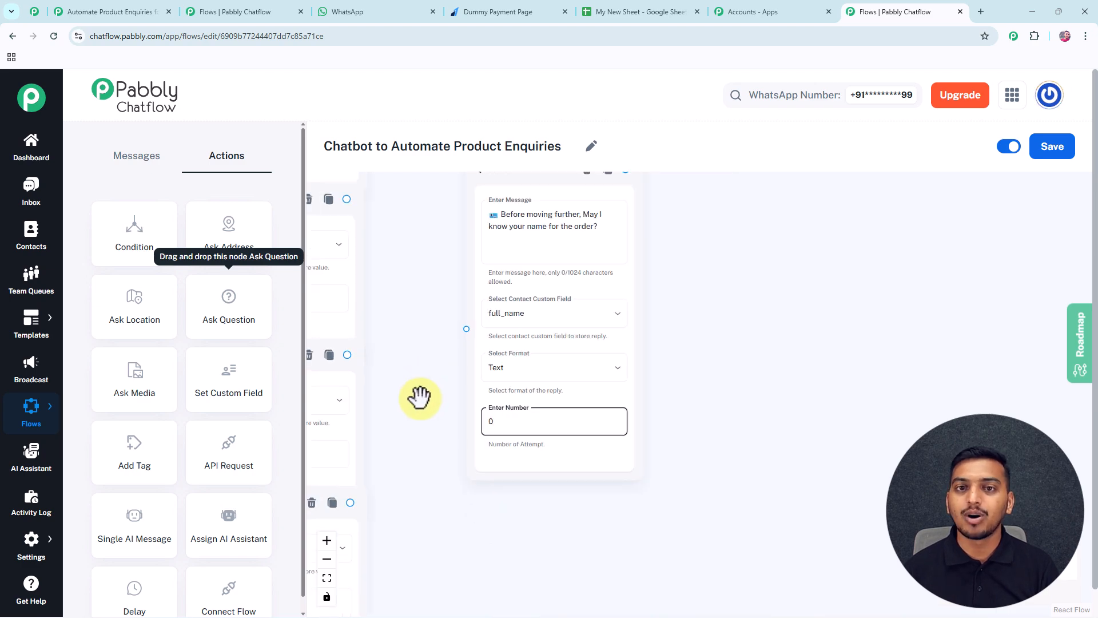
pyautogui.scroll(-2, 421, 397)
pyautogui.moveTo(421, 397); pyautogui.dragTo(484, 445)
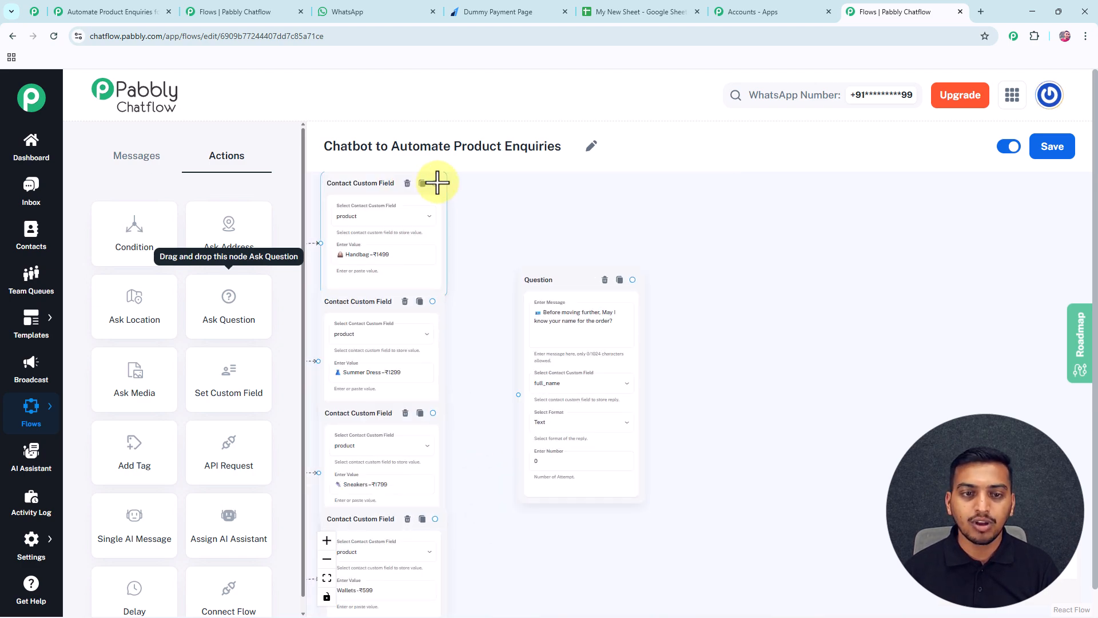
pyautogui.moveTo(433, 182); pyautogui.dragTo(518, 420)
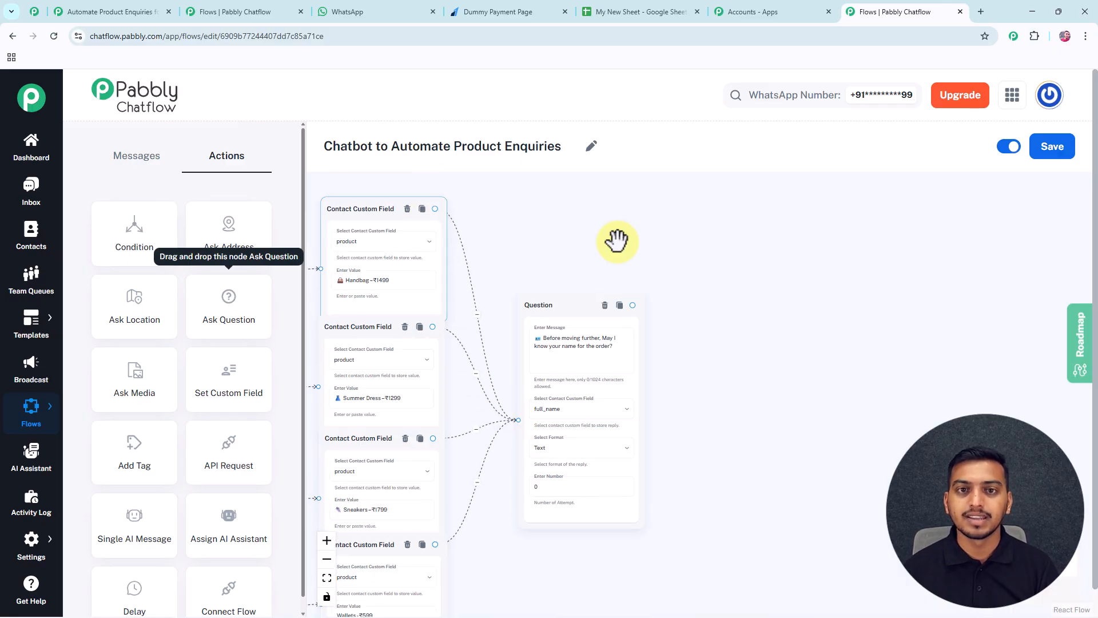
pyautogui.moveTo(638, 274); pyautogui.dragTo(585, 265)
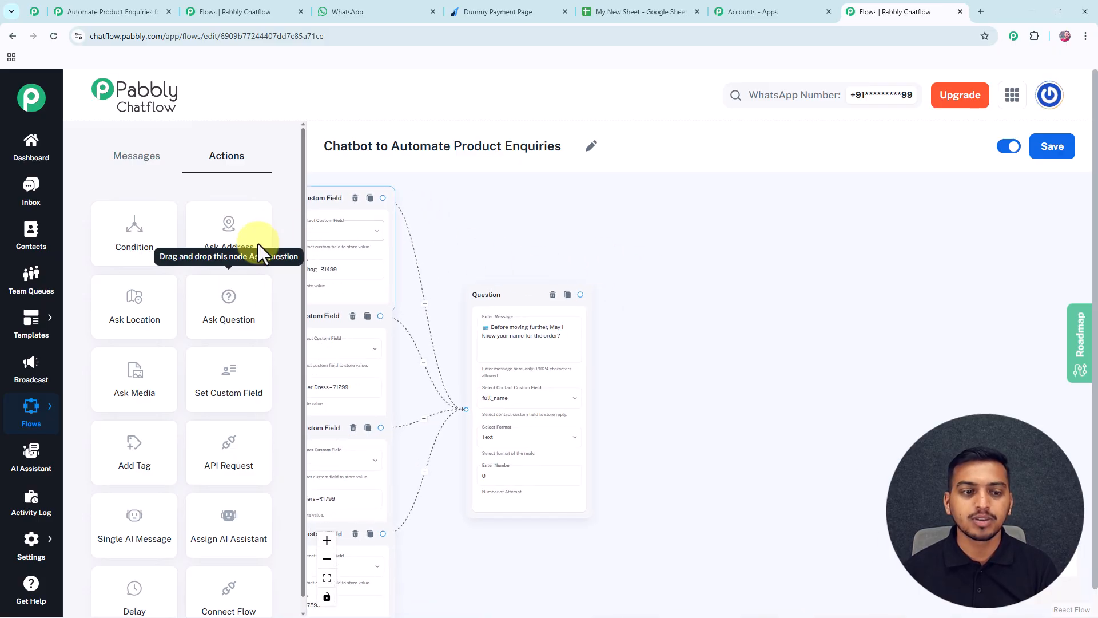
# Add a Question step and duplicate it into a row of four questions.
pyautogui.moveTo(224, 314); pyautogui.dragTo(629, 308)
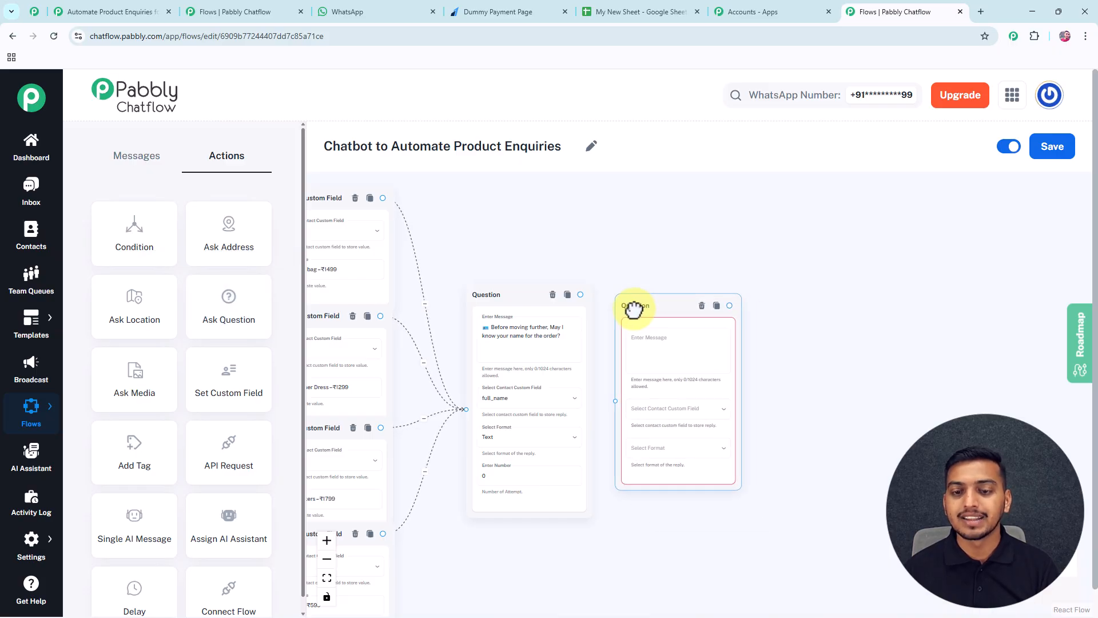
pyautogui.click(715, 304)
pyautogui.moveTo(790, 309); pyautogui.dragTo(808, 307)
pyautogui.moveTo(719, 254); pyautogui.dragTo(636, 250)
pyautogui.moveTo(756, 255); pyautogui.dragTo(602, 263)
pyautogui.click(612, 288)
pyautogui.moveTo(653, 288); pyautogui.dragTo(668, 290)
pyautogui.moveTo(539, 246); pyautogui.dragTo(516, 237)
pyautogui.click(721, 280)
pyautogui.moveTo(767, 251); pyautogui.dragTo(818, 278)
pyautogui.click(808, 280)
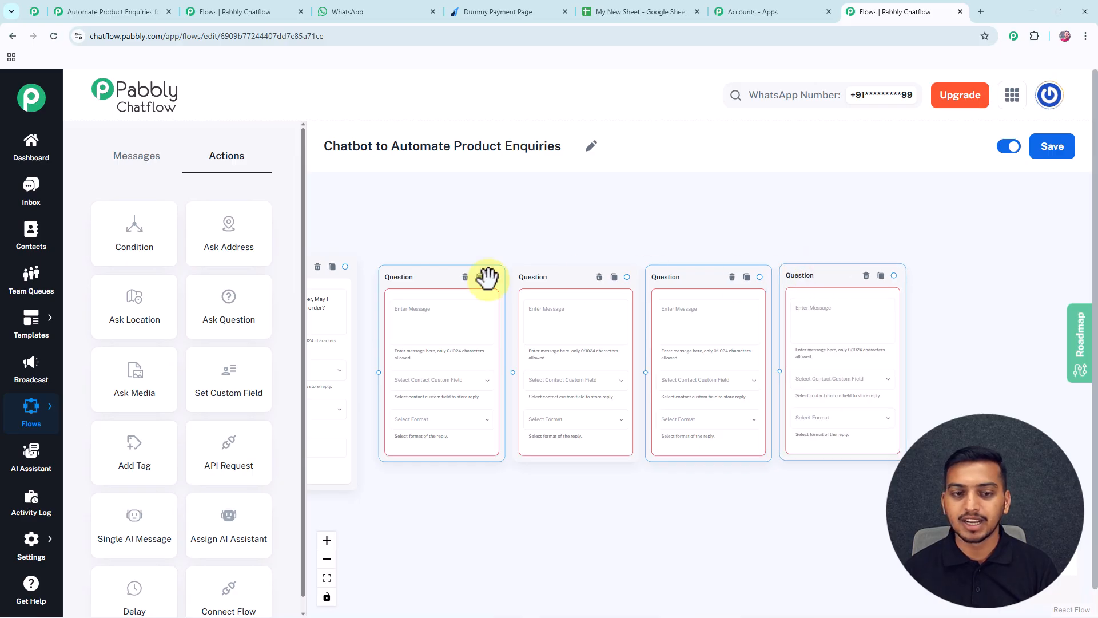
# Link the name question to the chain and review the size/colour, quantity, address and phone questions.
pyautogui.click(346, 269)
pyautogui.moveTo(359, 296); pyautogui.dragTo(383, 371)
pyautogui.click(486, 313)
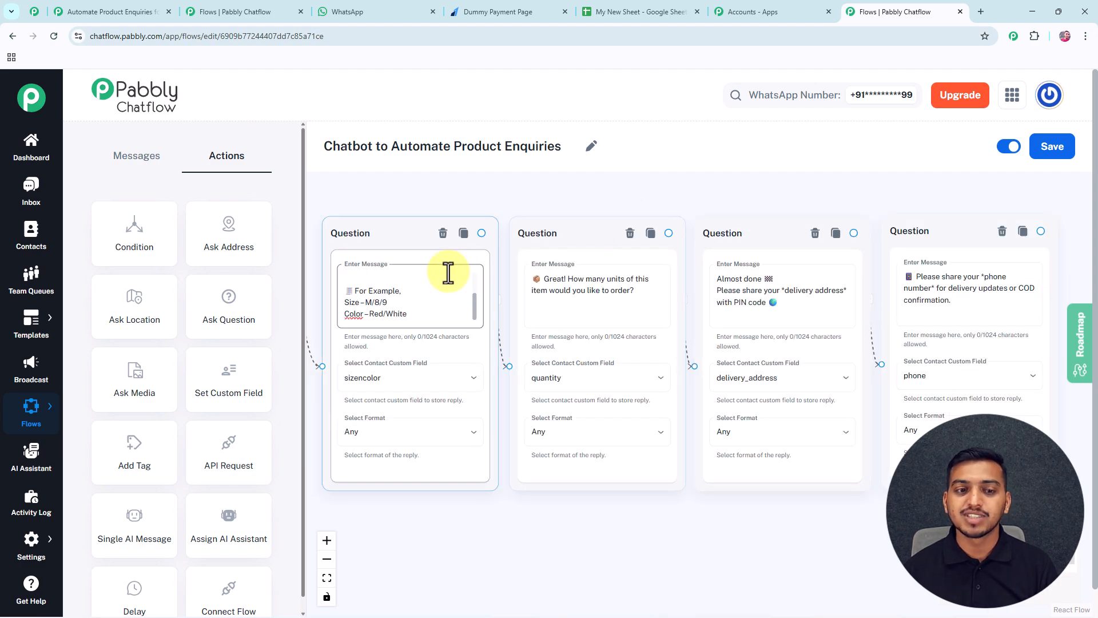
pyautogui.click(598, 297)
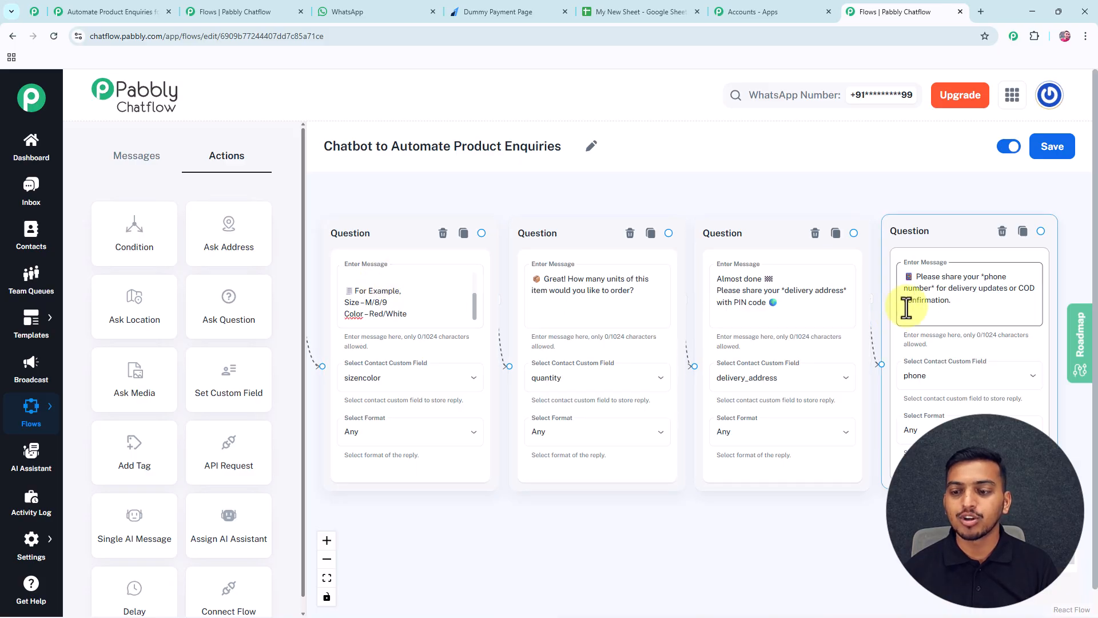
pyautogui.click(367, 384)
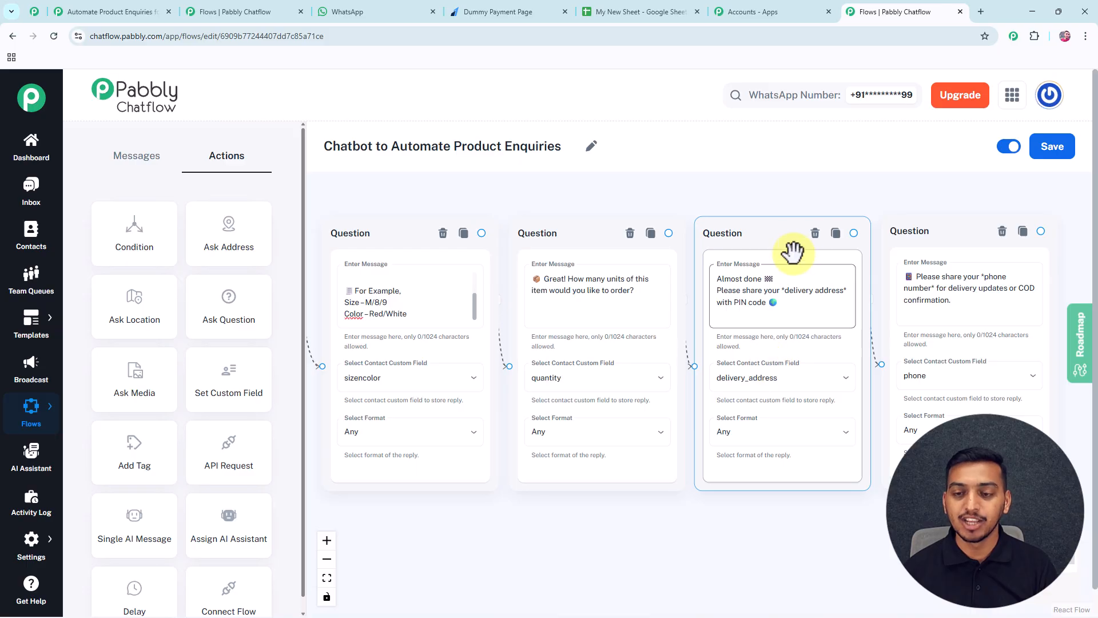
pyautogui.moveTo(855, 194); pyautogui.dragTo(424, 196)
pyautogui.moveTo(801, 275); pyautogui.dragTo(726, 284)
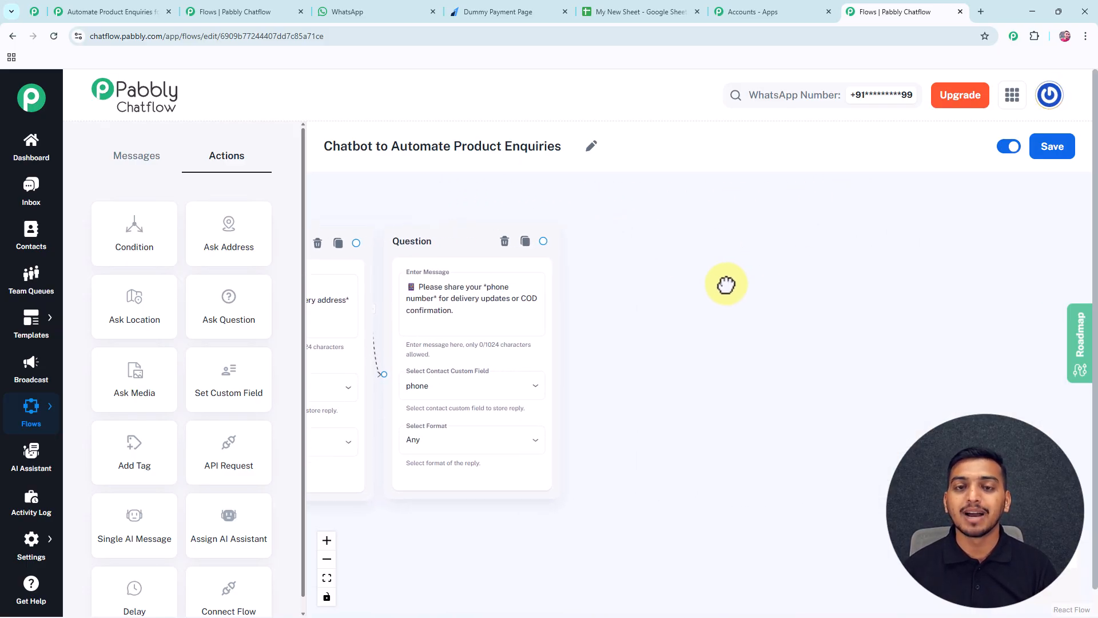
# Add a Text Button node with the pasted payment message greeting the customer by $full_name.
pyautogui.click(128, 163)
pyautogui.moveTo(132, 220); pyautogui.dragTo(658, 288)
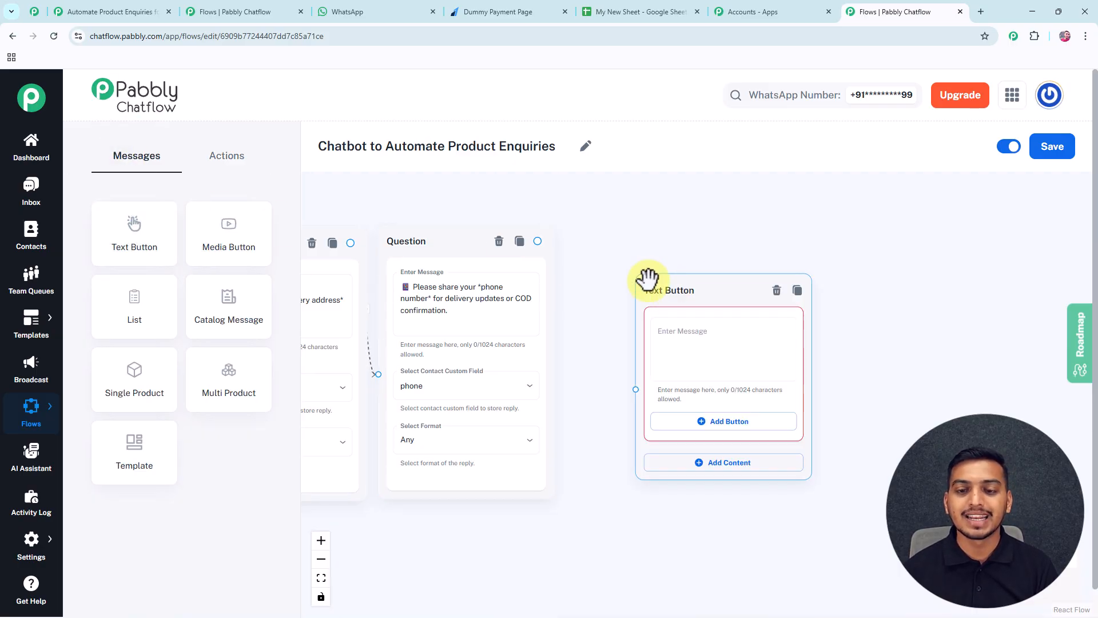
pyautogui.click(685, 334)
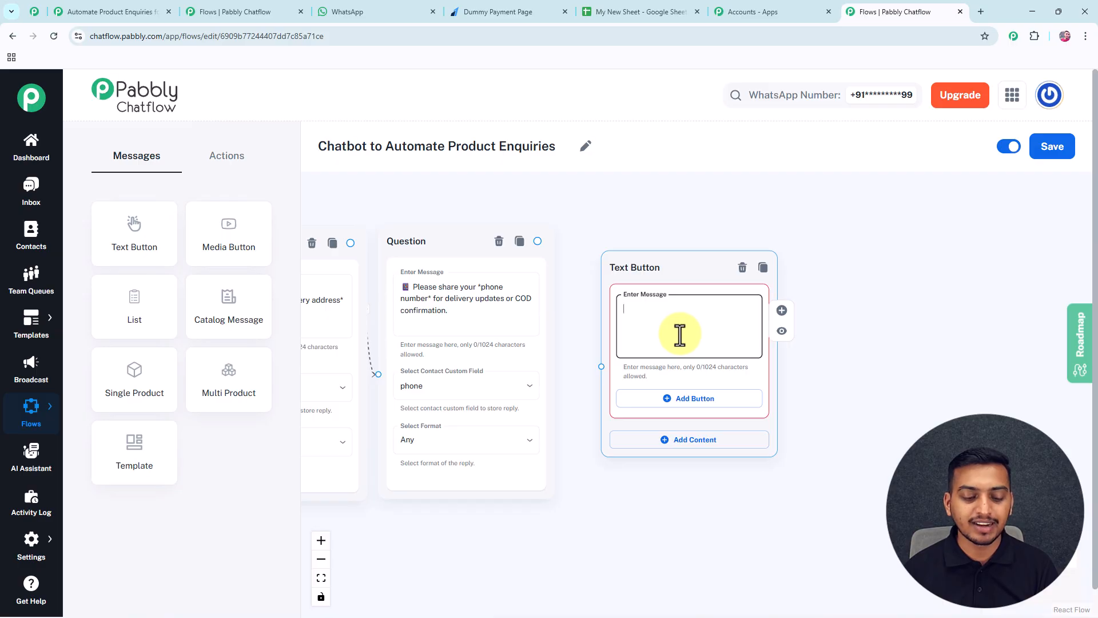
pyautogui.hotkey('ctrl', 'v')
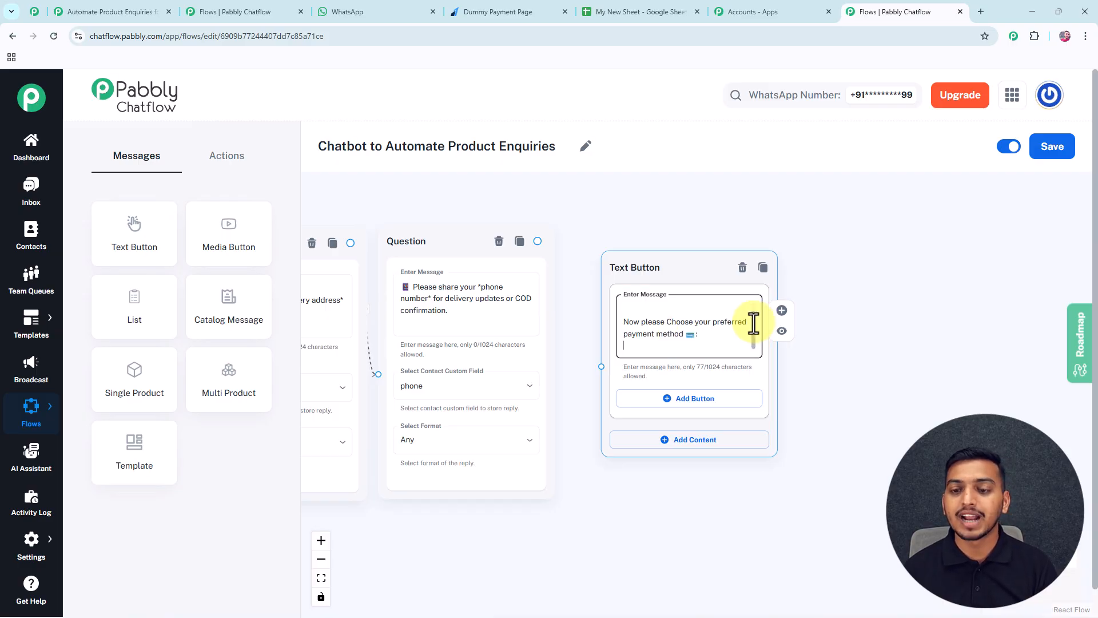
pyautogui.scroll(1, 752, 320)
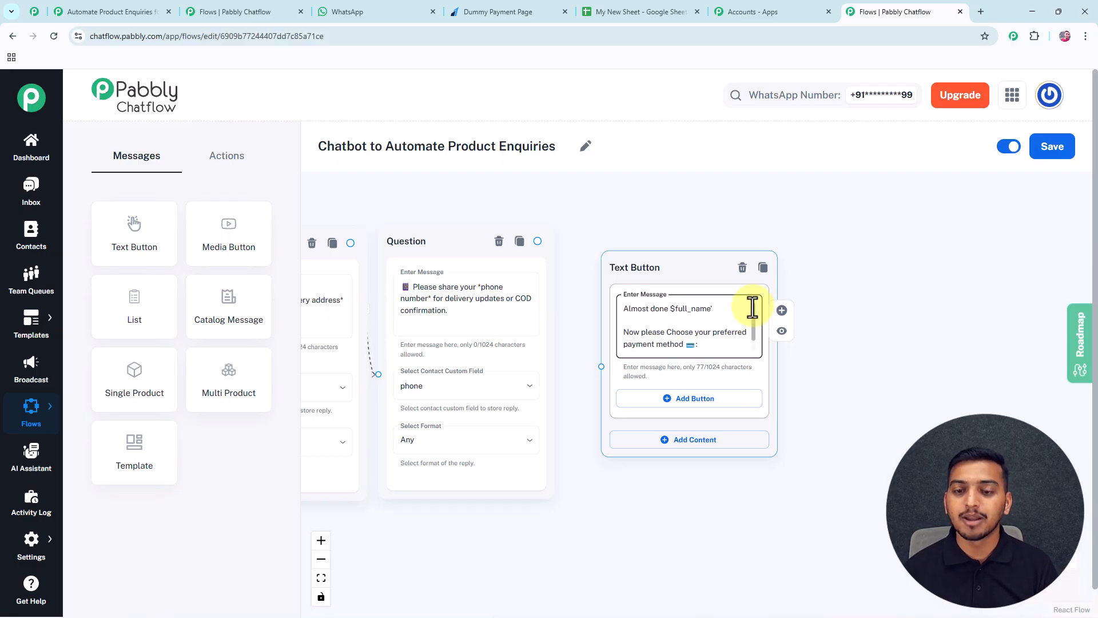
pyautogui.scroll(-1, 753, 312)
pyautogui.scroll(1, 746, 308)
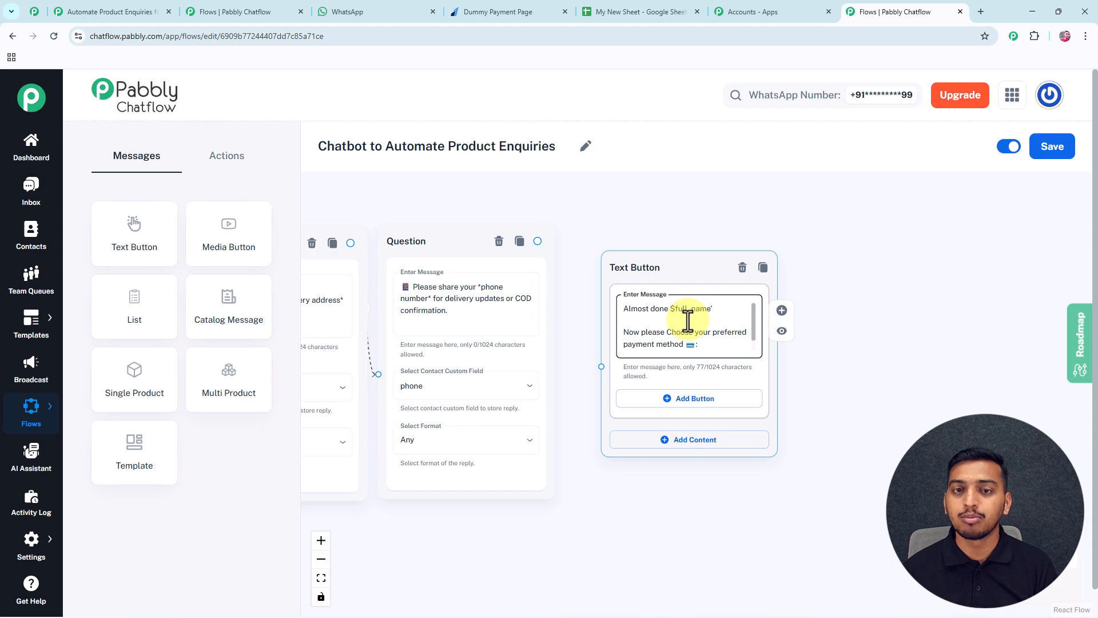
# Link the phone question to it and add Cash on Delivery and Pay Online buttons.
pyautogui.moveTo(538, 241); pyautogui.dragTo(601, 366)
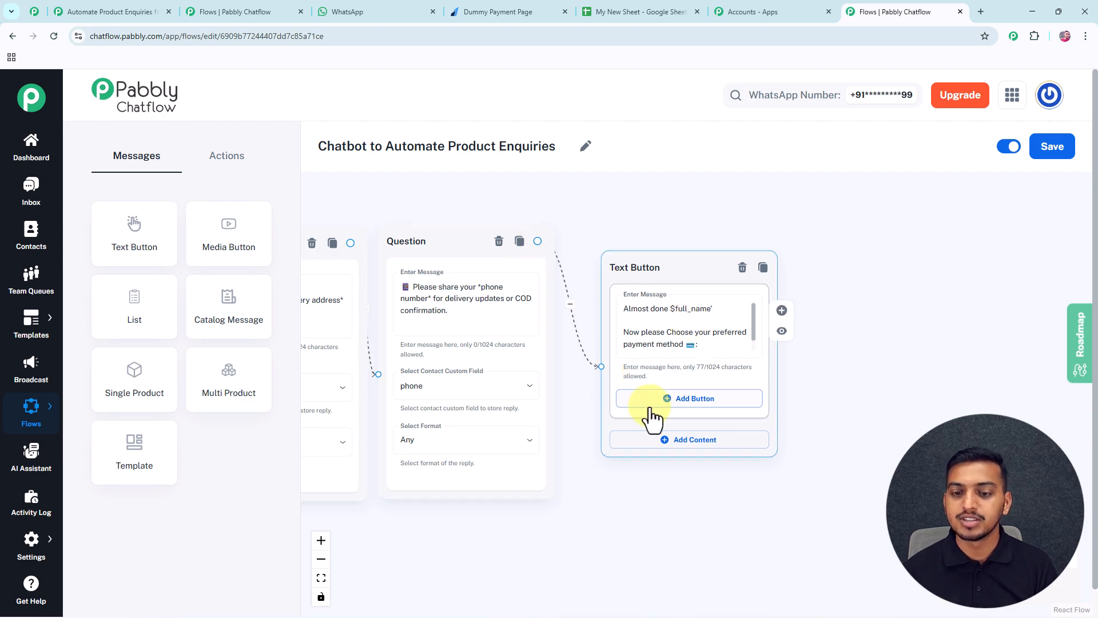
pyautogui.click(696, 401)
pyautogui.click(690, 460)
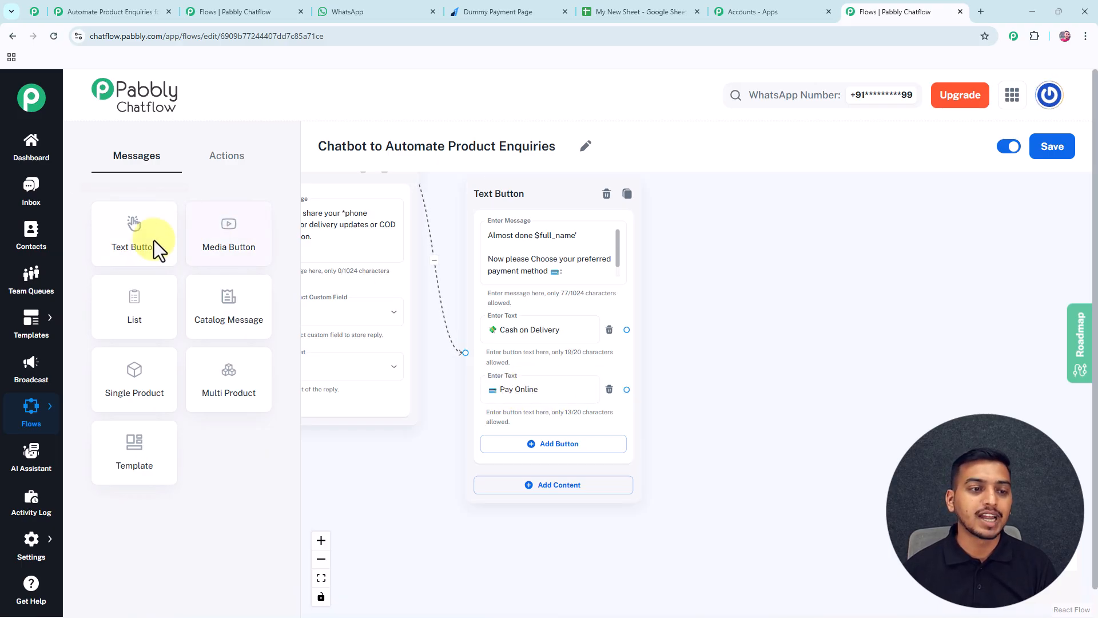
# Add a Text Button message with the pasted payment-link instructions, linked from Pay Online.
pyautogui.moveTo(155, 244); pyautogui.dragTo(764, 395)
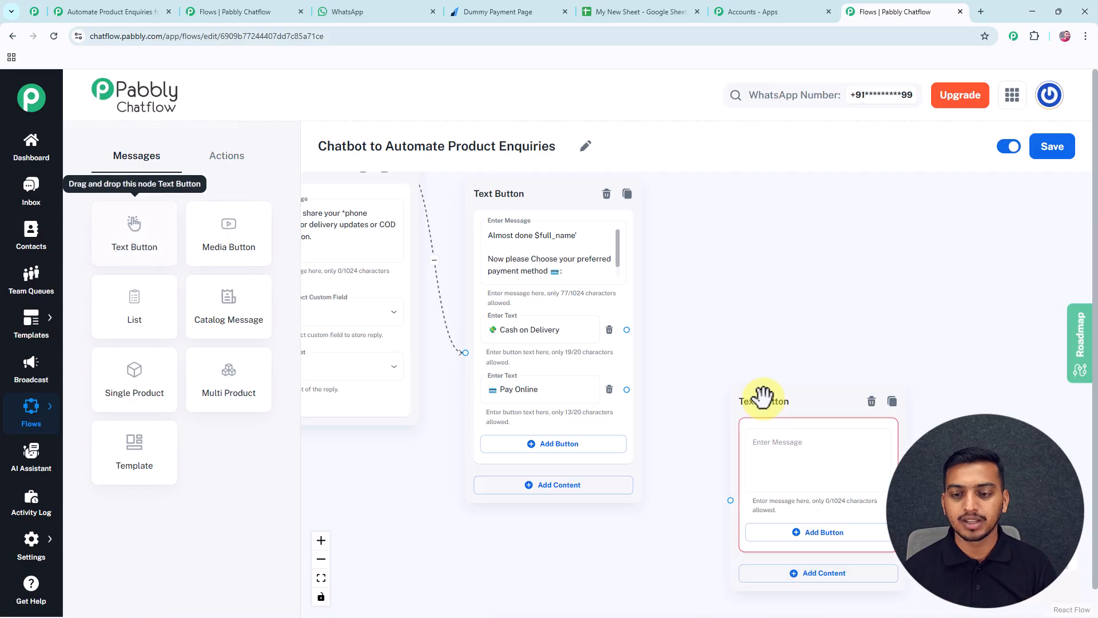
pyautogui.moveTo(628, 390); pyautogui.dragTo(730, 473)
pyautogui.click(780, 441)
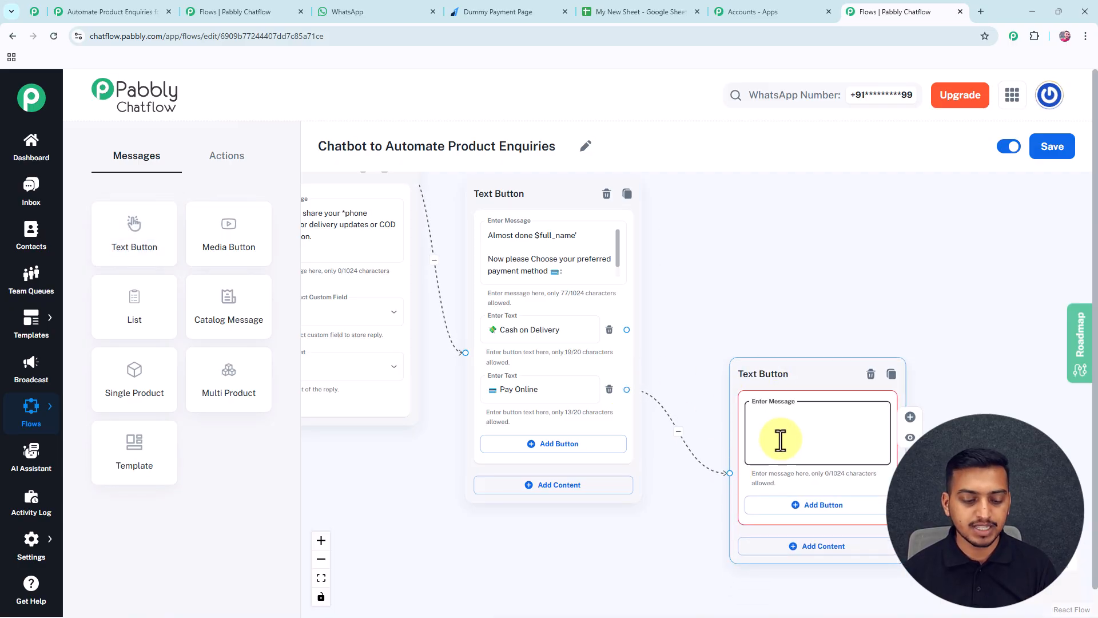
pyautogui.hotkey('ctrl', 'v')
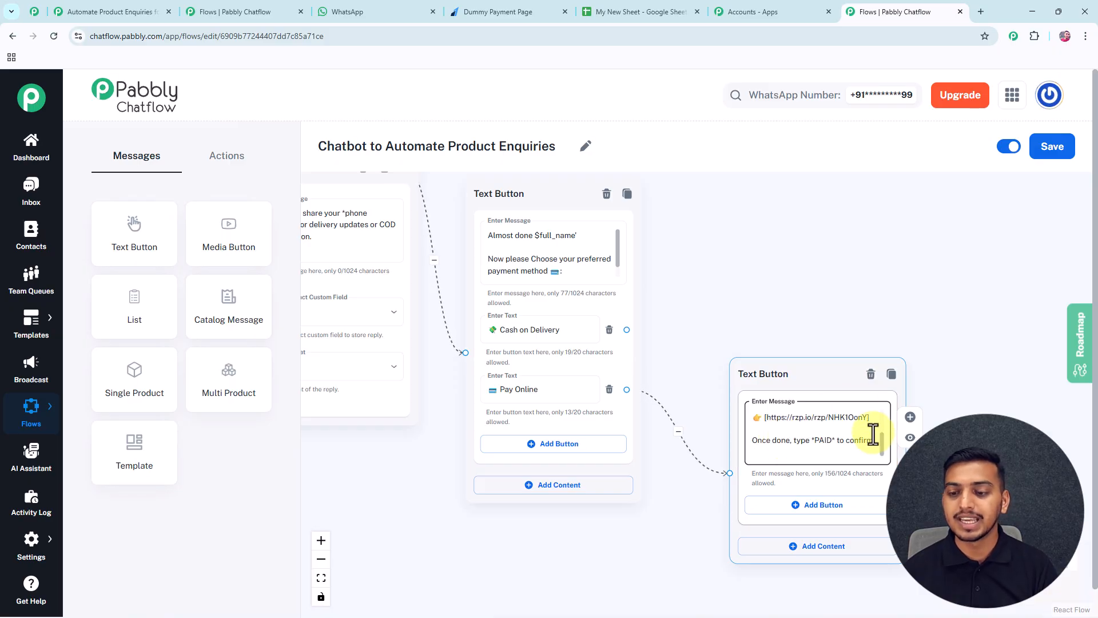
pyautogui.scroll(1, 879, 440)
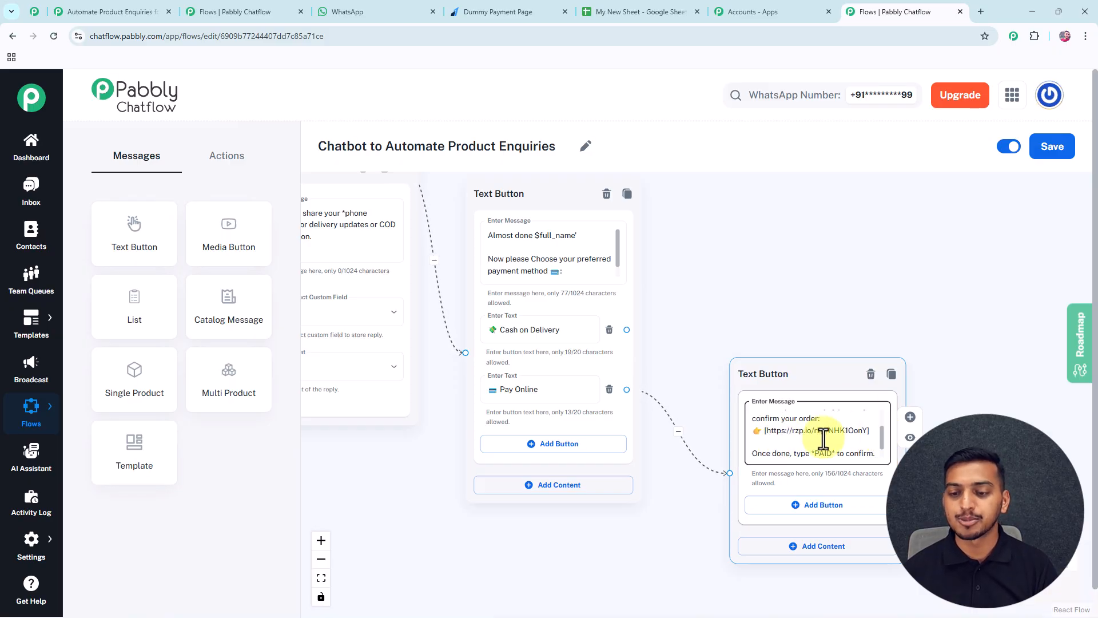
pyautogui.moveTo(793, 357); pyautogui.dragTo(792, 357)
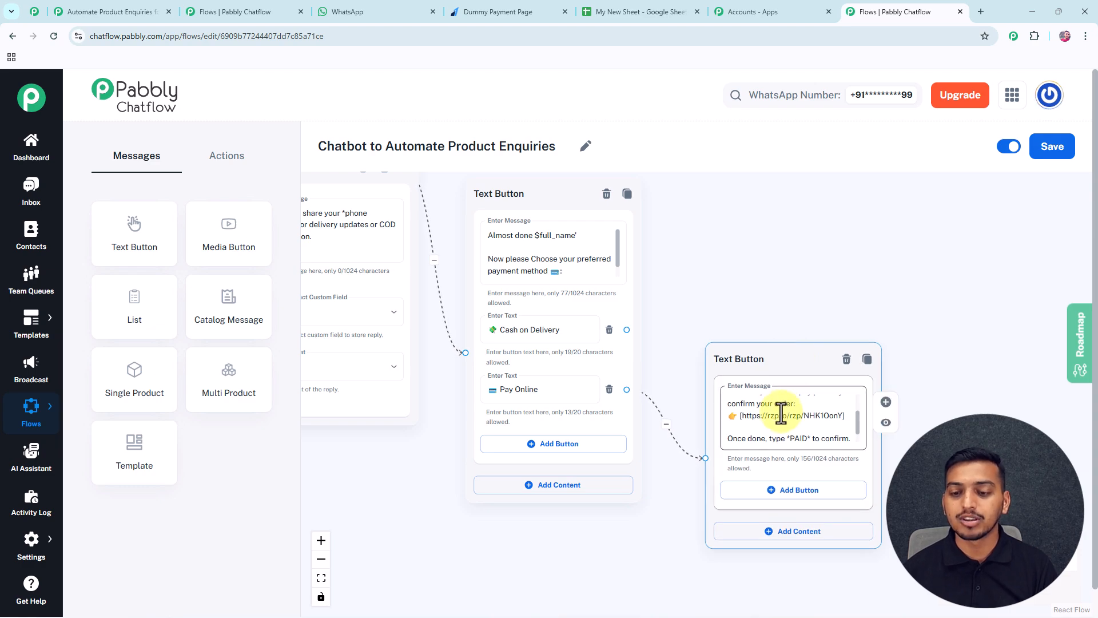
# Change 'type' to 'click on' in the message and add a PAID reply button.
pyautogui.doubleClick(777, 439)
pyautogui.write('click on')
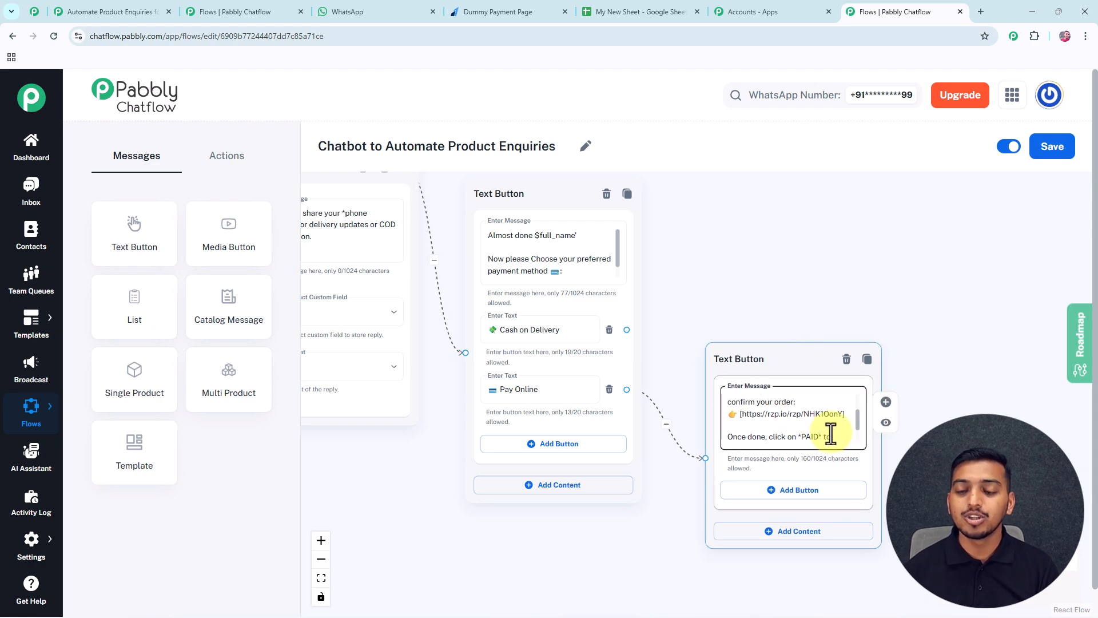
pyautogui.click(803, 488)
pyautogui.click(789, 495)
pyautogui.write('PAID')
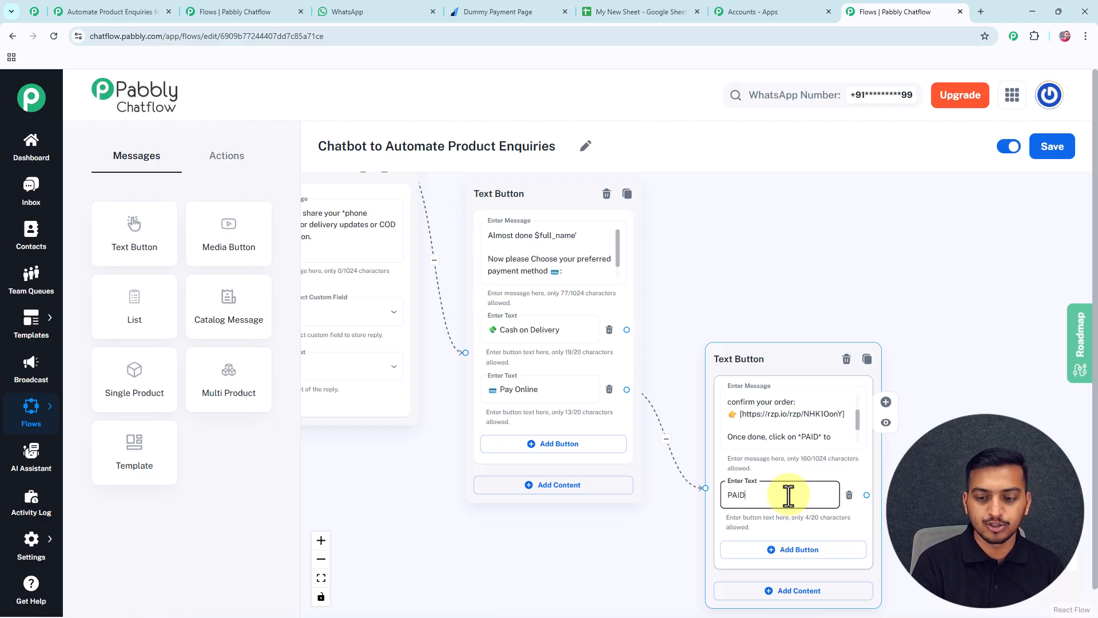
# Add another empty Text Button node to the canvas.
pyautogui.moveTo(949, 412); pyautogui.dragTo(792, 456)
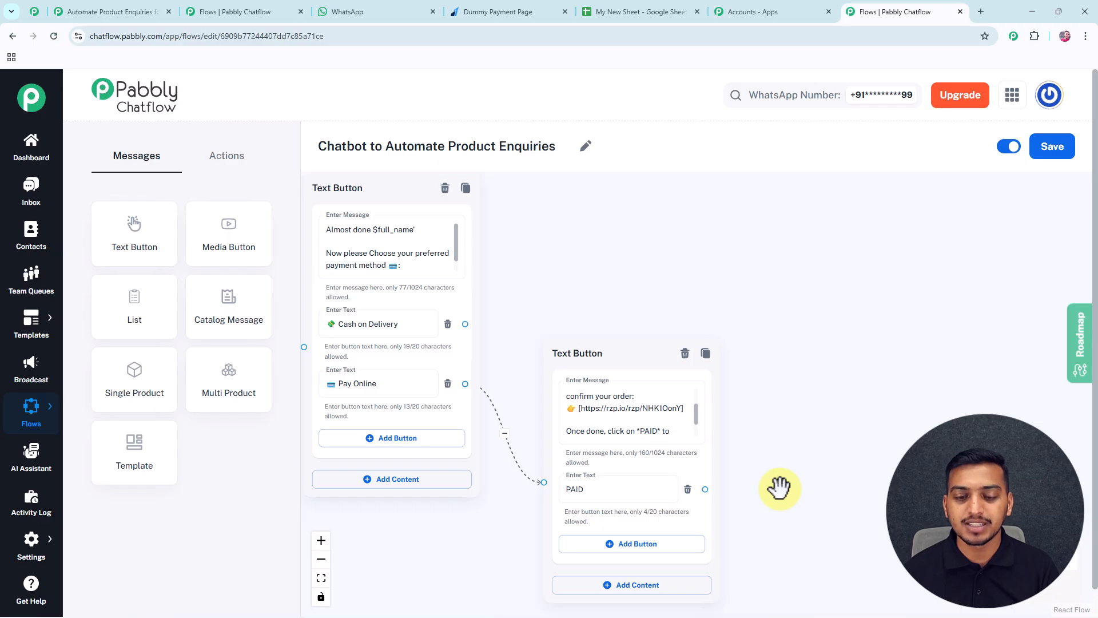
pyautogui.moveTo(779, 488); pyautogui.dragTo(831, 492)
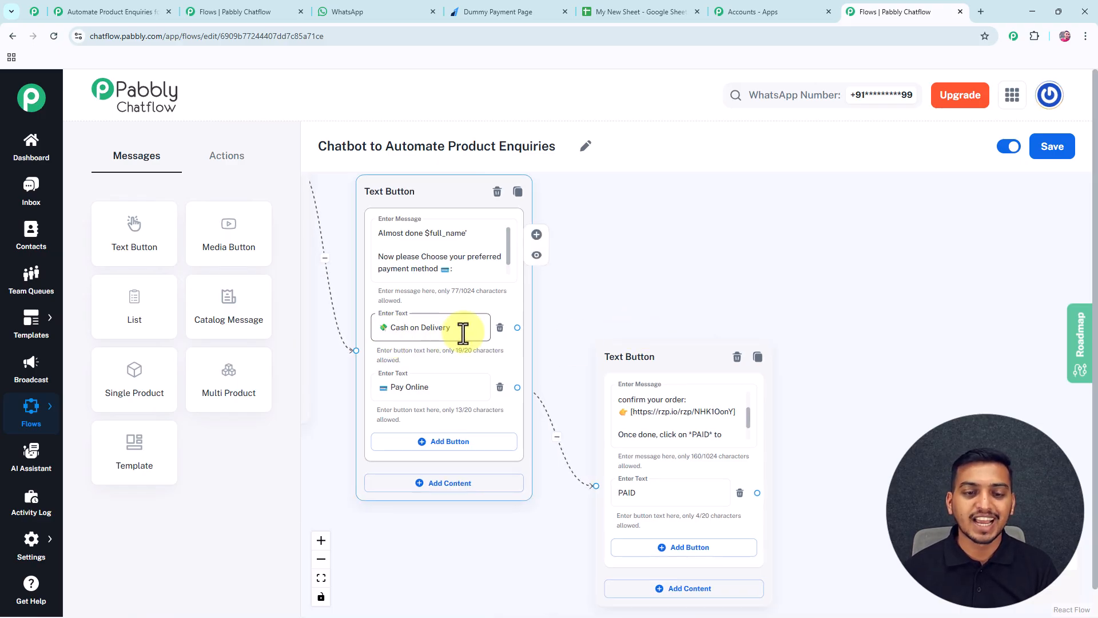
pyautogui.moveTo(135, 229); pyautogui.dragTo(620, 220)
# Paste the Cash on Delivery confirmation message and add Confirm and Change buttons.
pyautogui.click(667, 263)
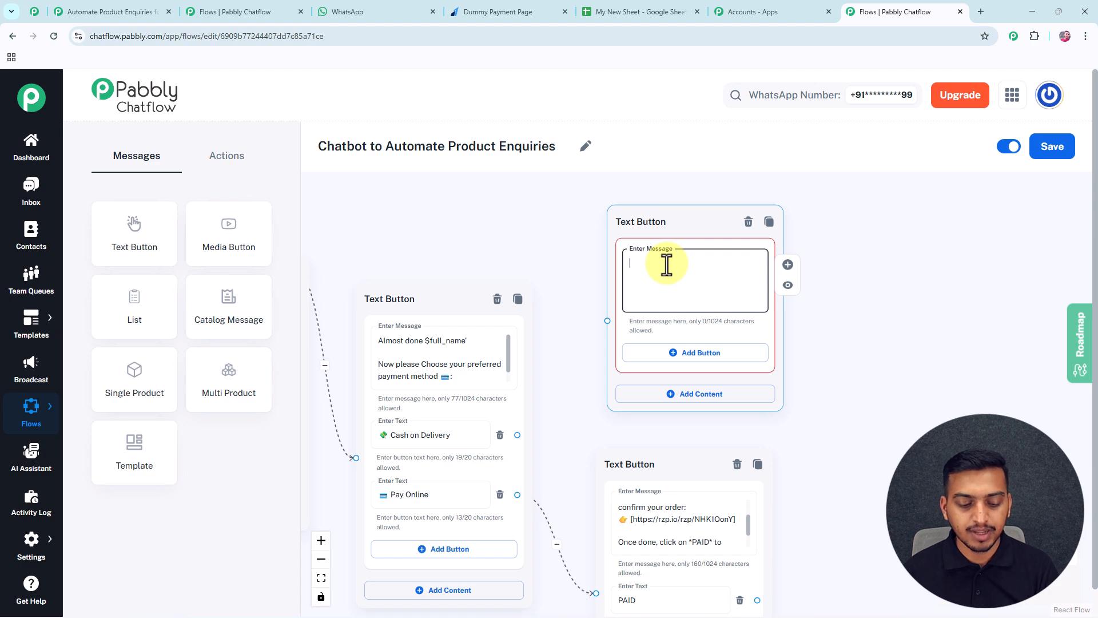
pyautogui.hotkey('ctrl', 'v')
pyautogui.scroll(2, 760, 289)
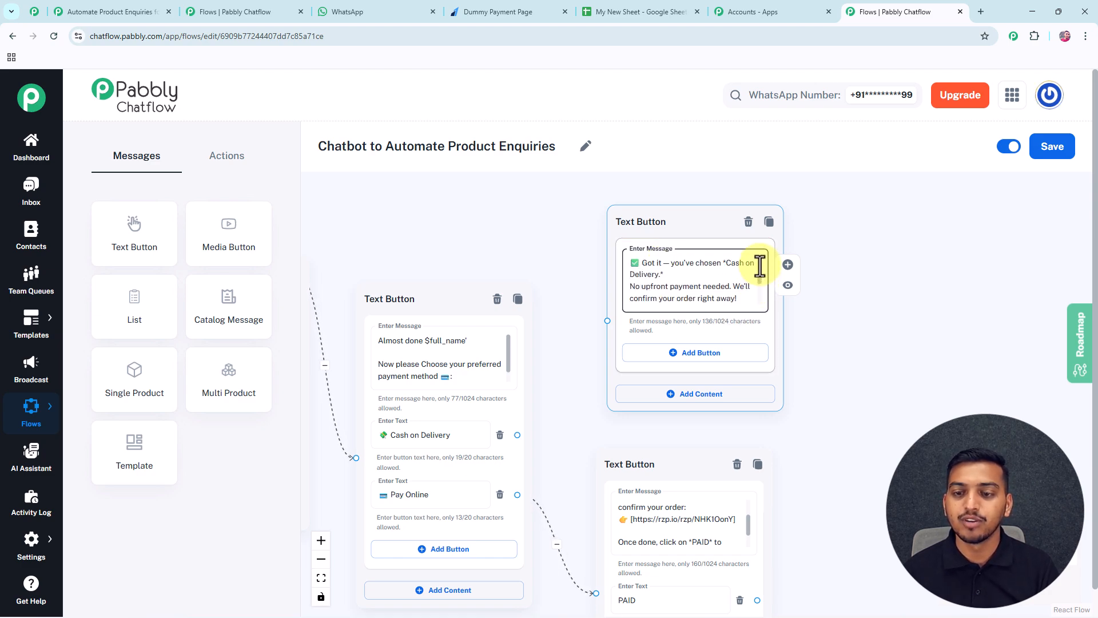
pyautogui.scroll(-3, 759, 269)
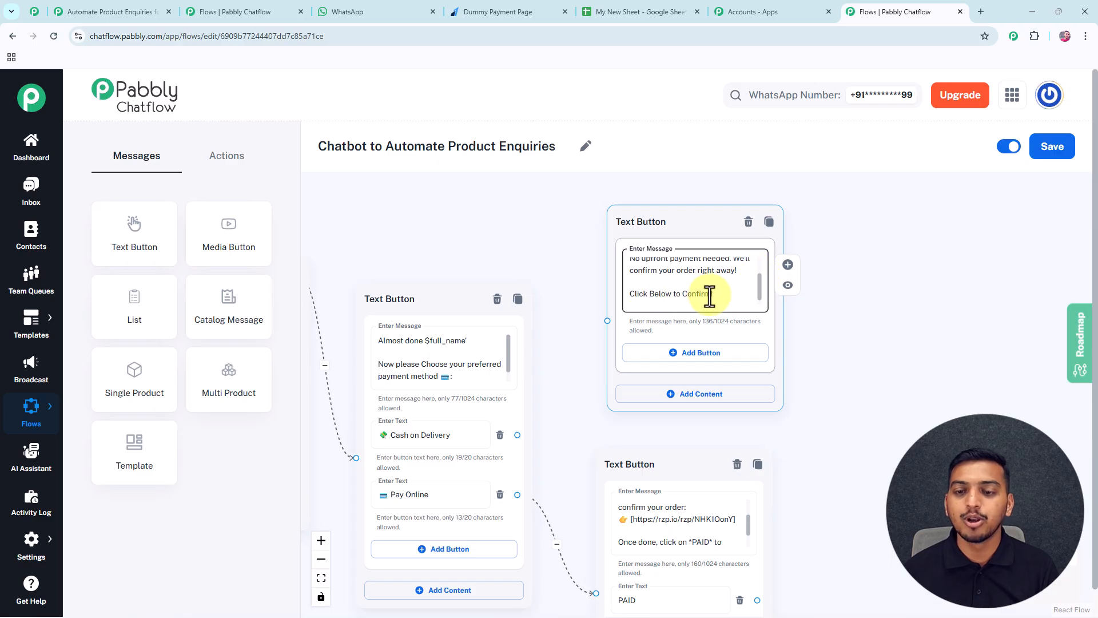
pyautogui.click(708, 354)
pyautogui.doubleClick(691, 298)
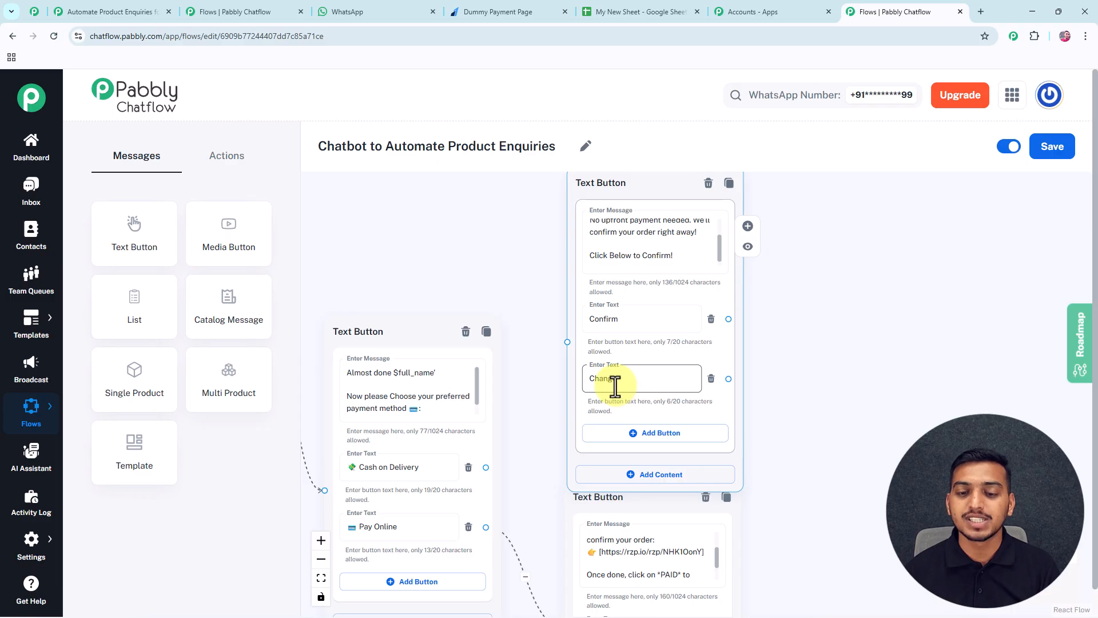
# Link Cash on Delivery to the confirmation message and Change back to the payment choice.
pyautogui.moveTo(486, 468); pyautogui.dragTo(683, 253)
pyautogui.moveTo(888, 306); pyautogui.dragTo(487, 418)
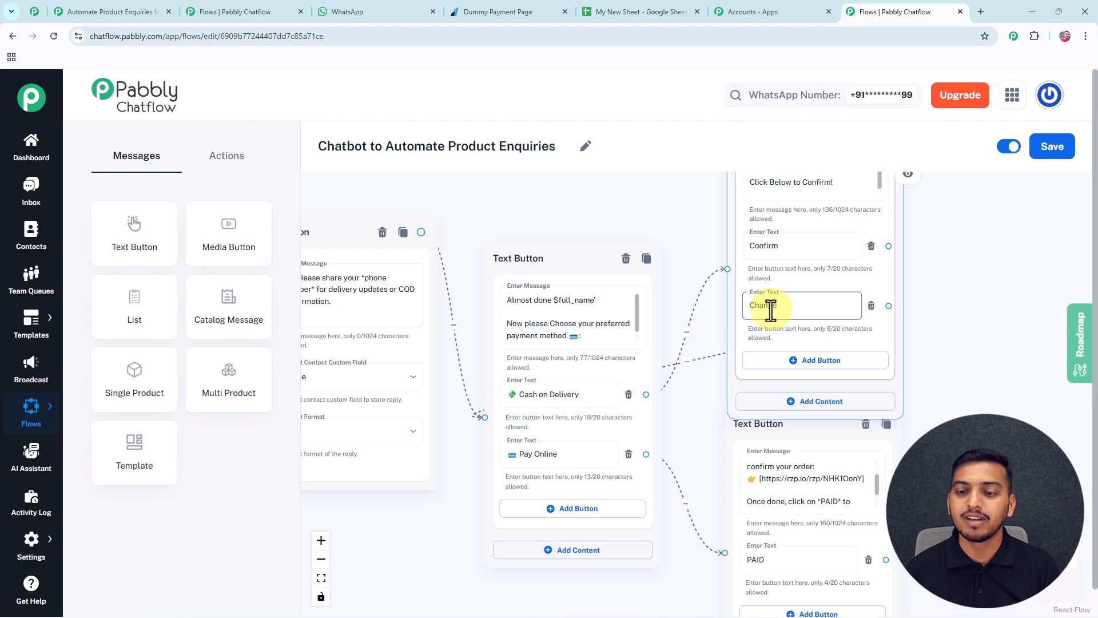
pyautogui.click(576, 332)
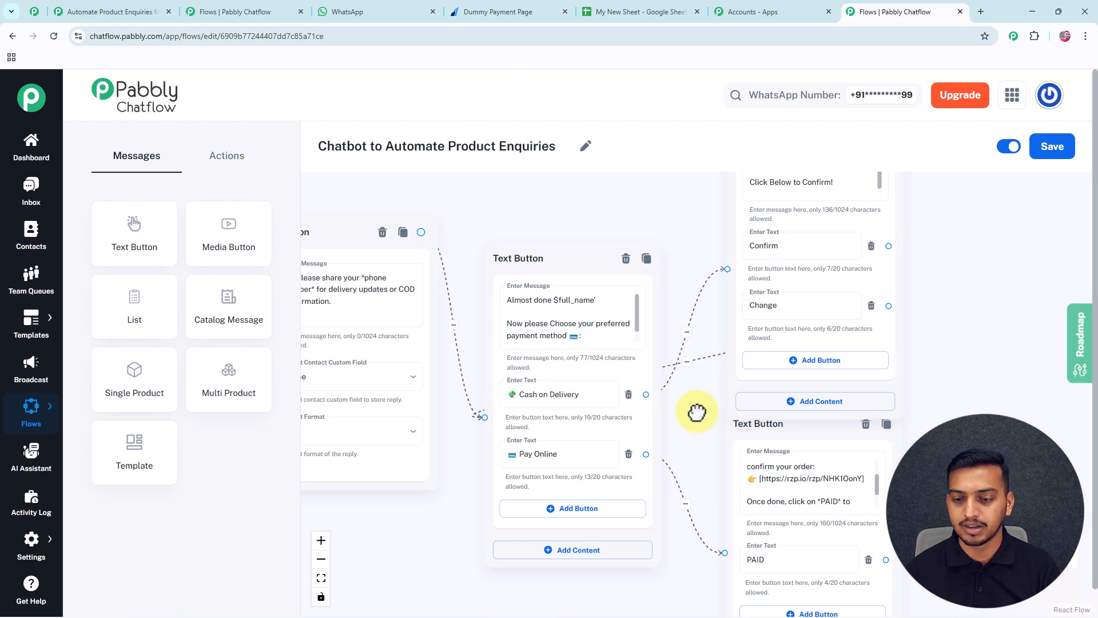
# Add an API Request step from the Actions list.
pyautogui.moveTo(696, 409); pyautogui.dragTo(437, 397)
pyautogui.scroll(-3, 641, 386)
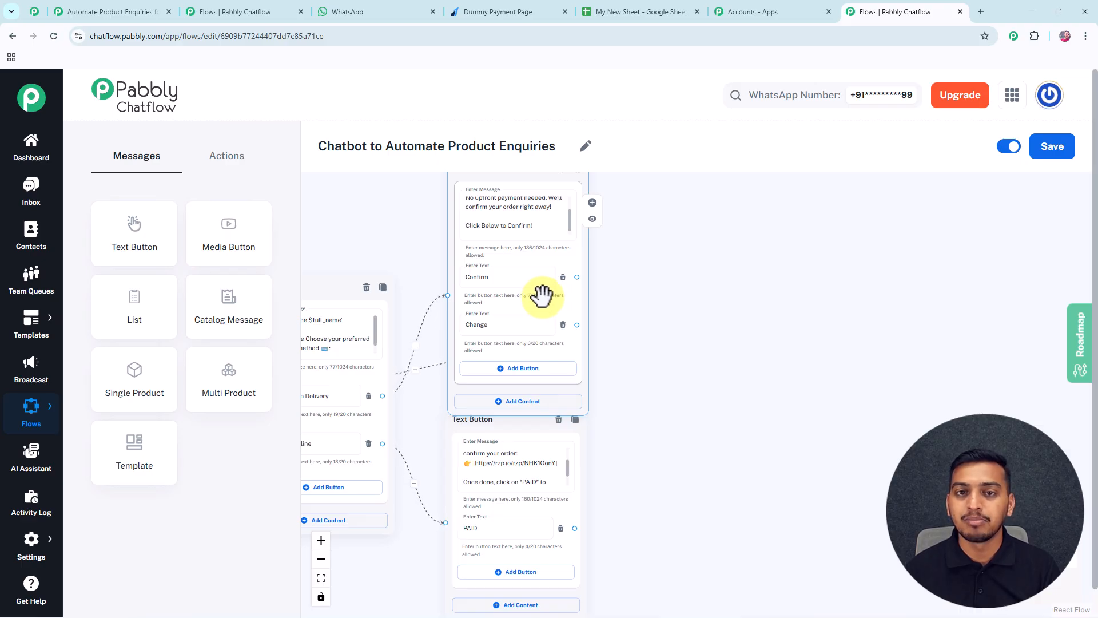
pyautogui.click(226, 167)
pyautogui.moveTo(222, 462); pyautogui.dragTo(719, 312)
# Connect both the Confirm and PAID replies to the API Request step.
pyautogui.moveTo(583, 277); pyautogui.dragTo(684, 380)
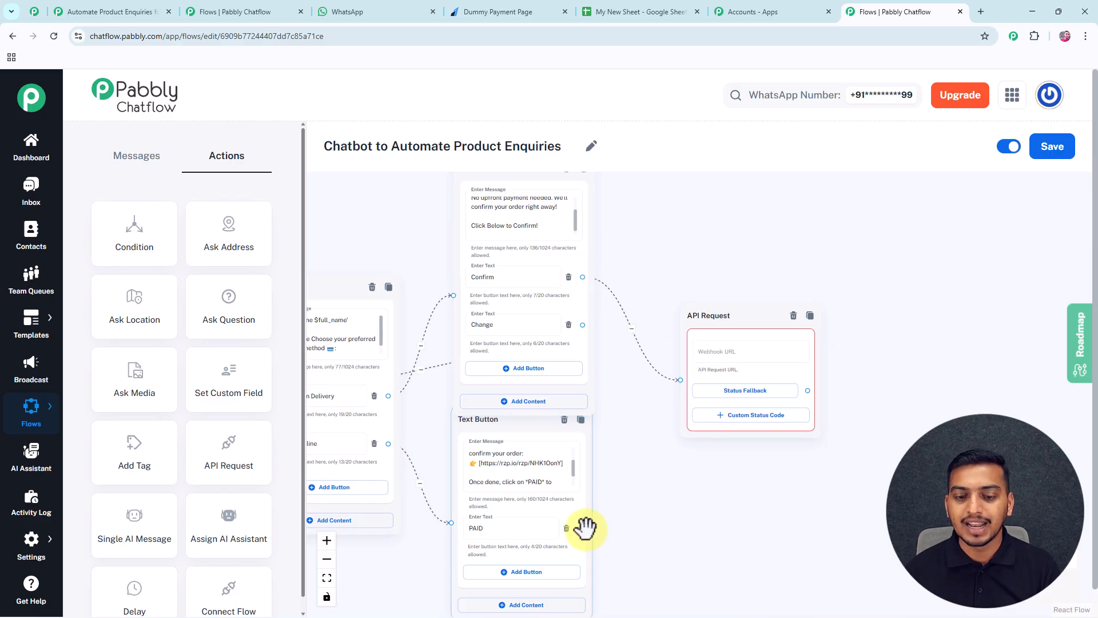
pyautogui.moveTo(581, 527); pyautogui.dragTo(681, 379)
pyautogui.scroll(3, 657, 284)
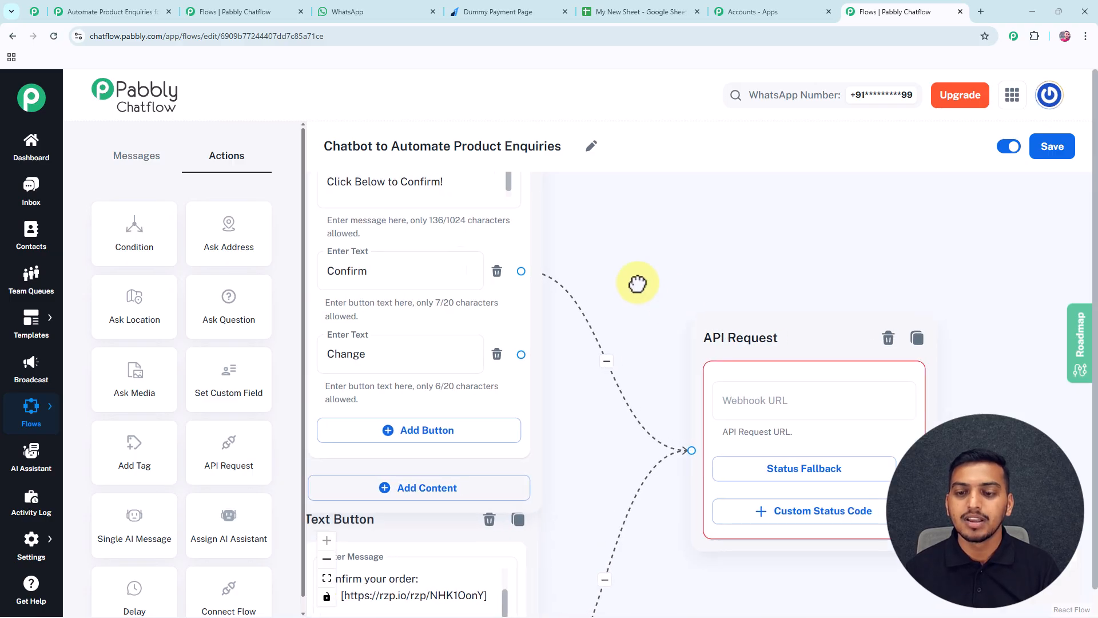
pyautogui.moveTo(662, 295); pyautogui.dragTo(554, 232)
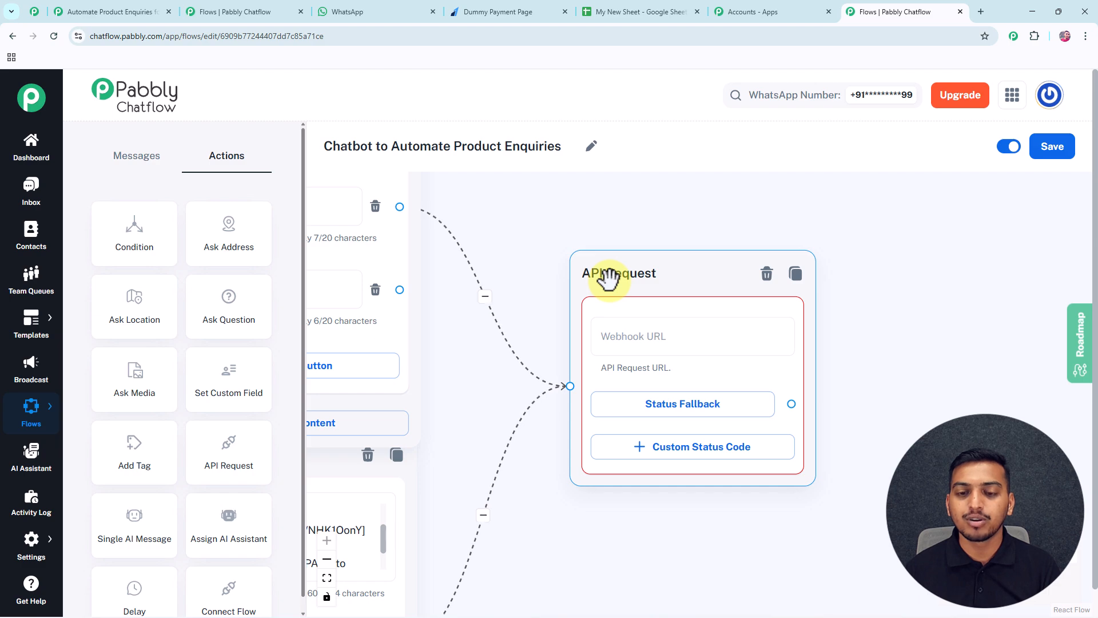
# Set the API Request method to POST and focus the URL field.
pyautogui.click(640, 343)
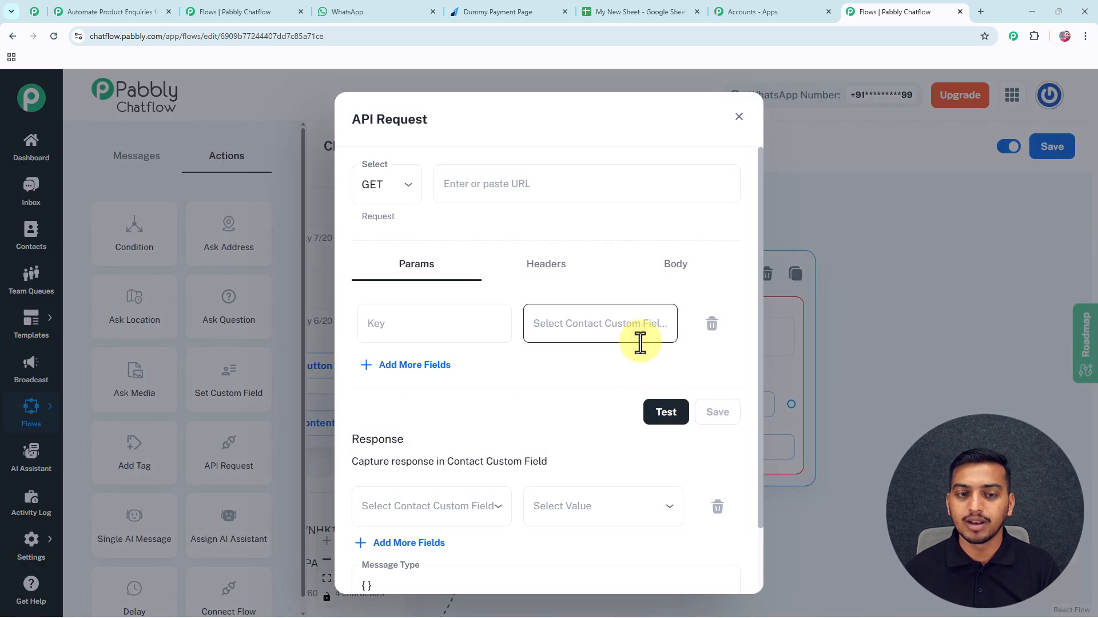
pyautogui.click(403, 184)
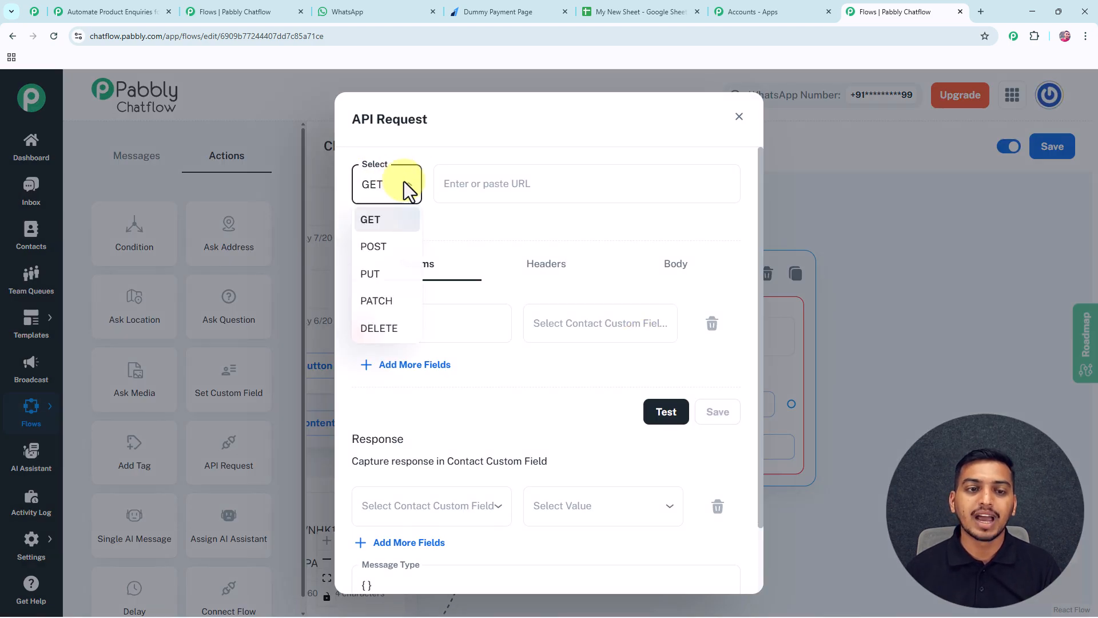
pyautogui.click(382, 252)
pyautogui.click(500, 191)
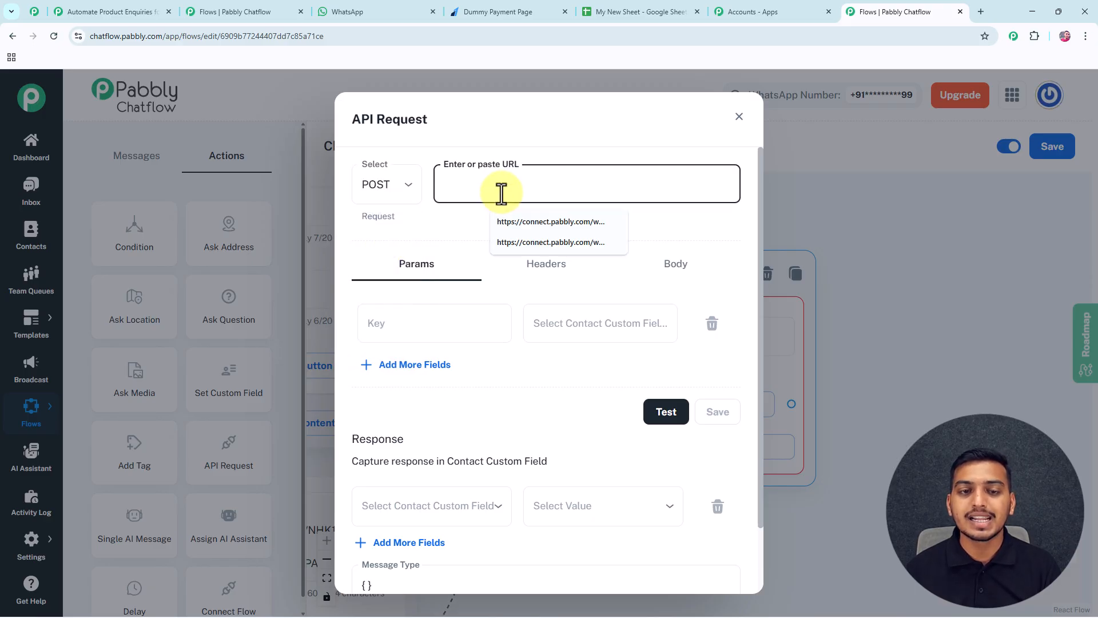
pyautogui.click(523, 183)
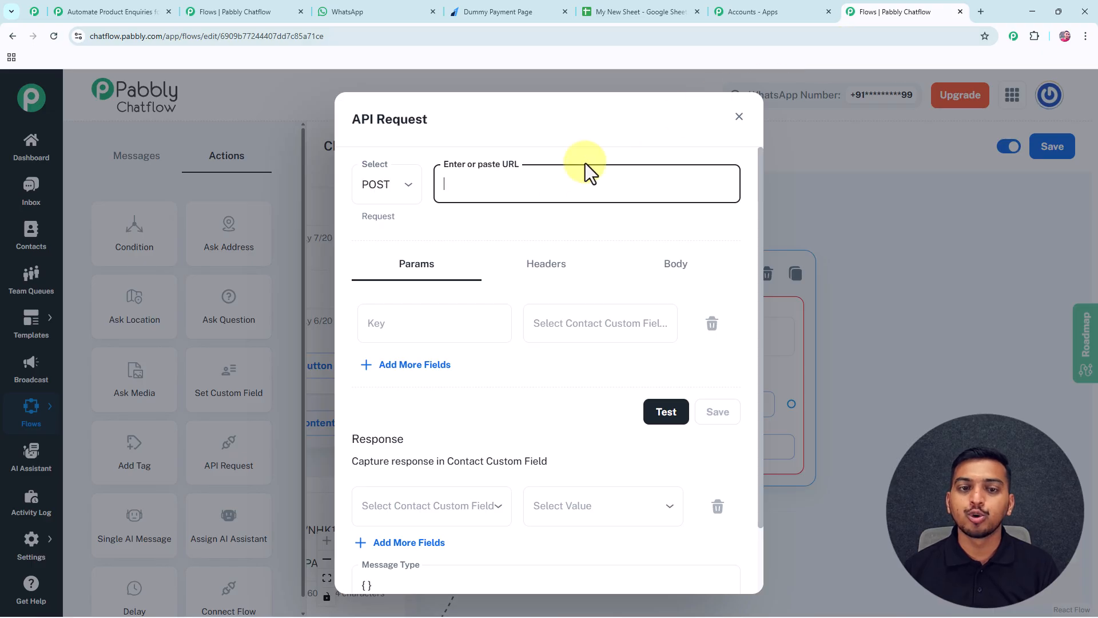
pyautogui.click(746, 12)
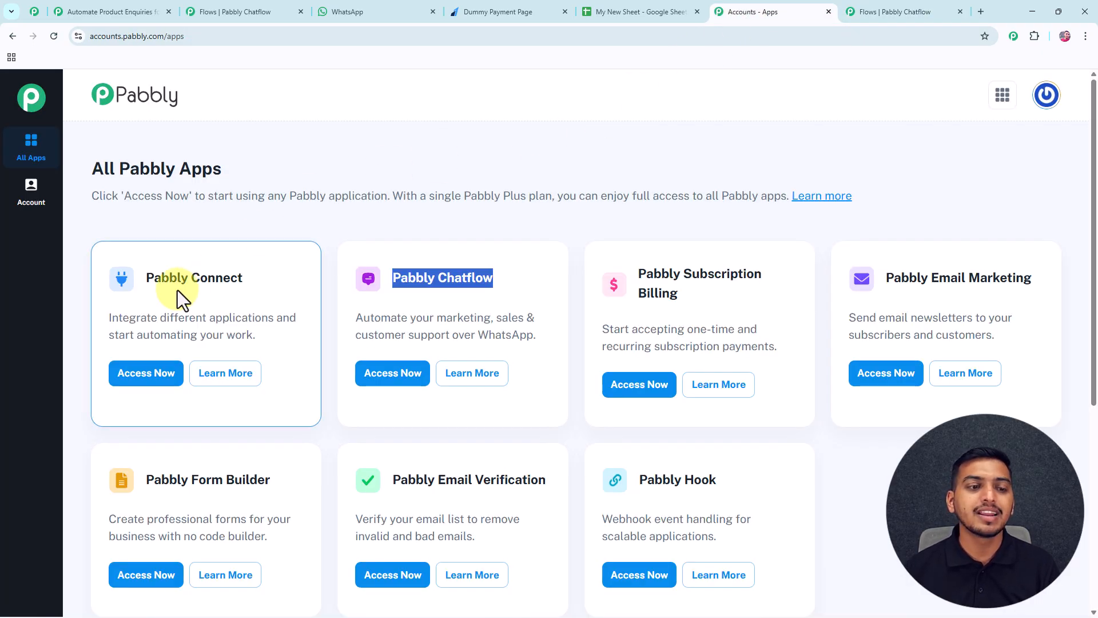
# Launch Pabbly Connect and create a New (Beta) workflow 'Automate Product Enquiries for Your Store' in folder 'working'.
pyautogui.moveTo(146, 280); pyautogui.dragTo(245, 281)
pyautogui.click(170, 382)
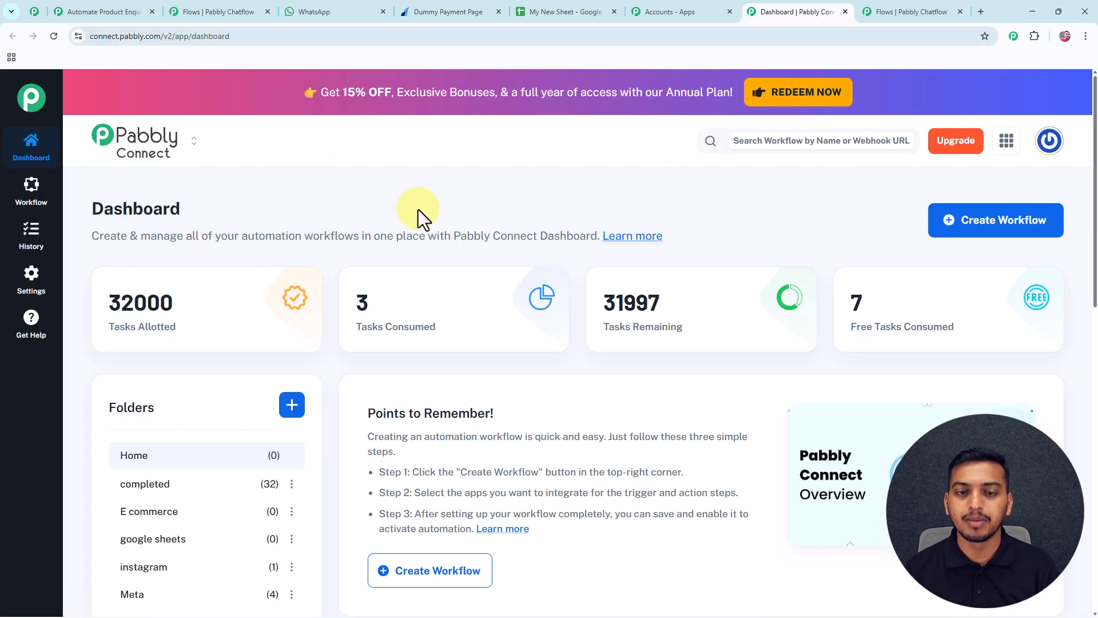
pyautogui.click(1008, 229)
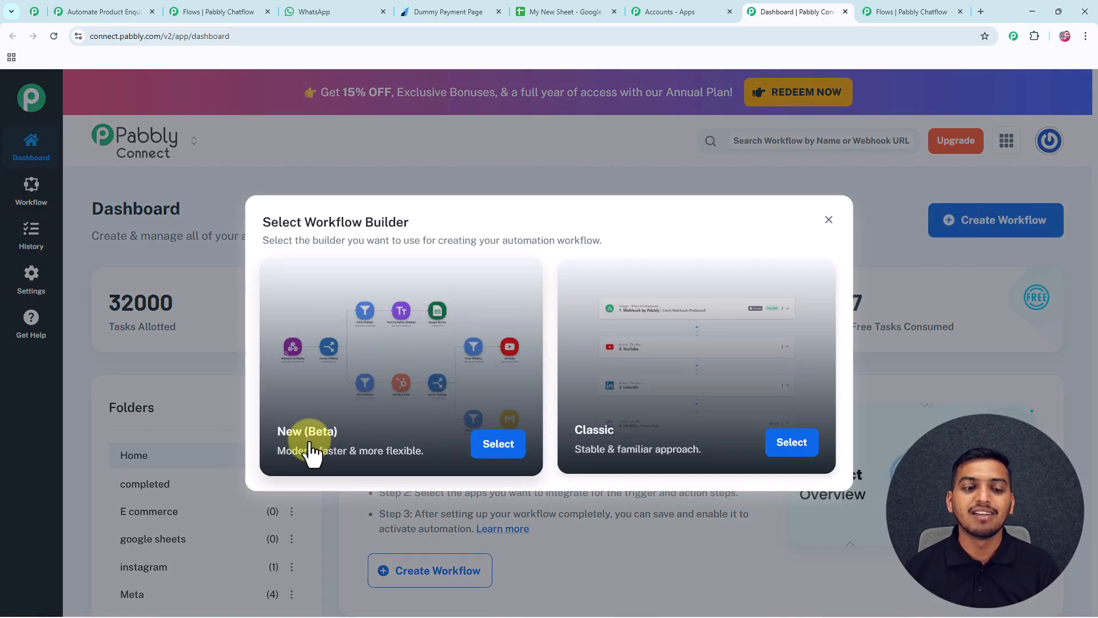
pyautogui.click(500, 448)
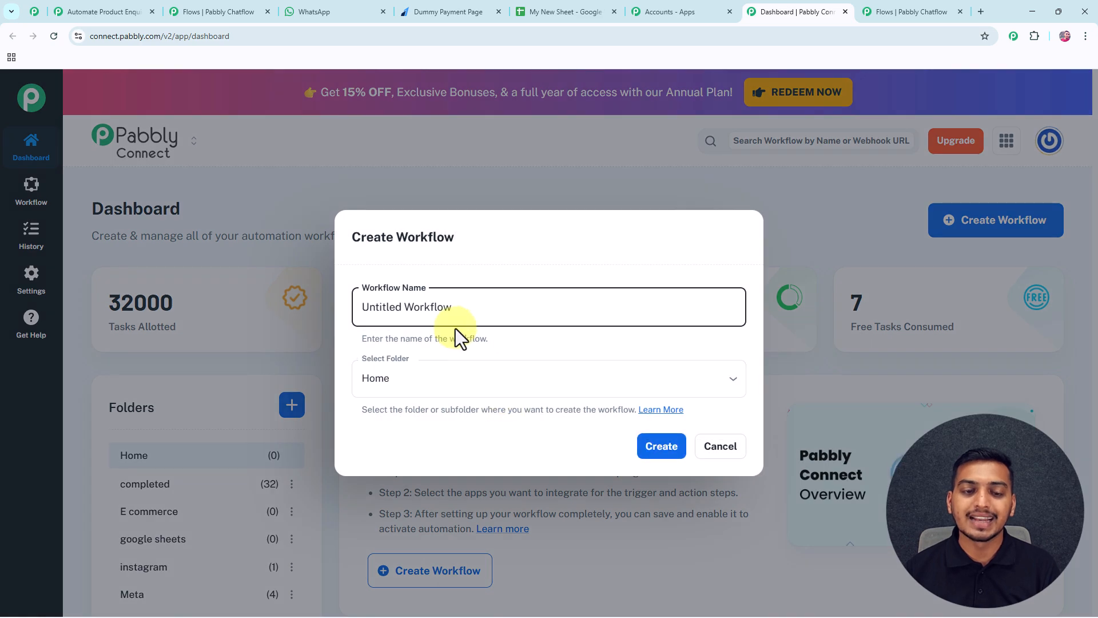
pyautogui.moveTo(460, 309); pyautogui.dragTo(367, 318)
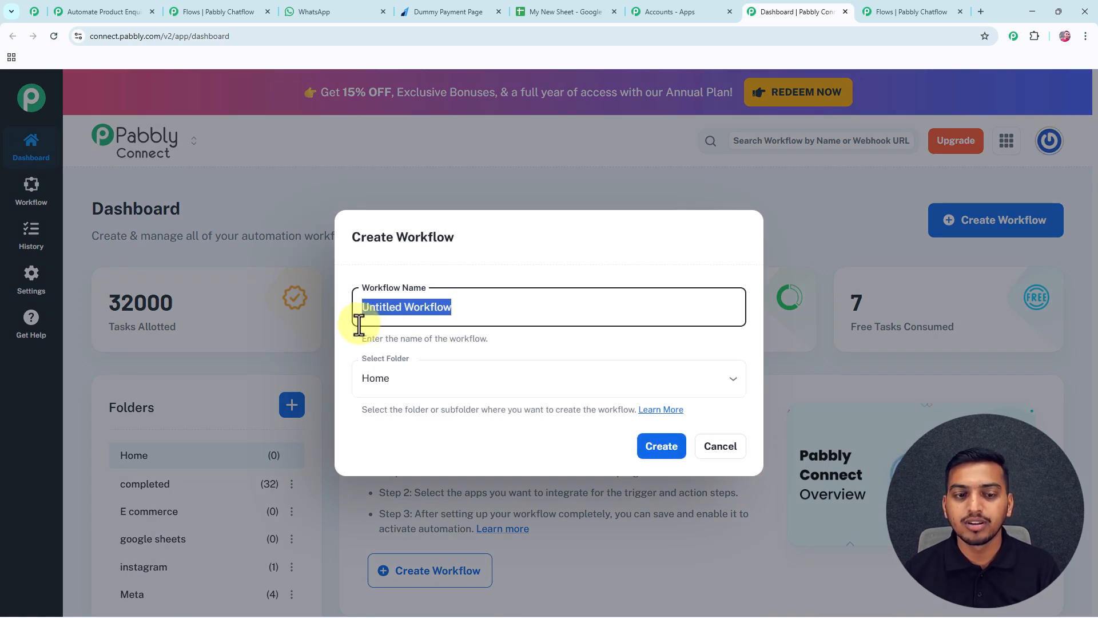
pyautogui.write('Automate Product Enquiries for Your Store')
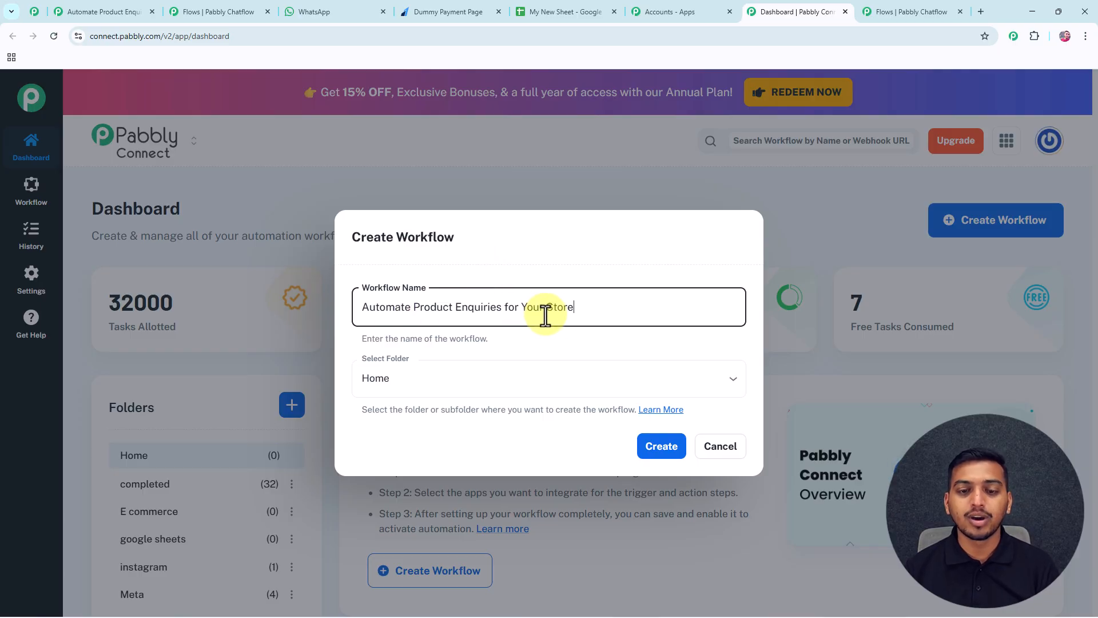
pyautogui.click(530, 376)
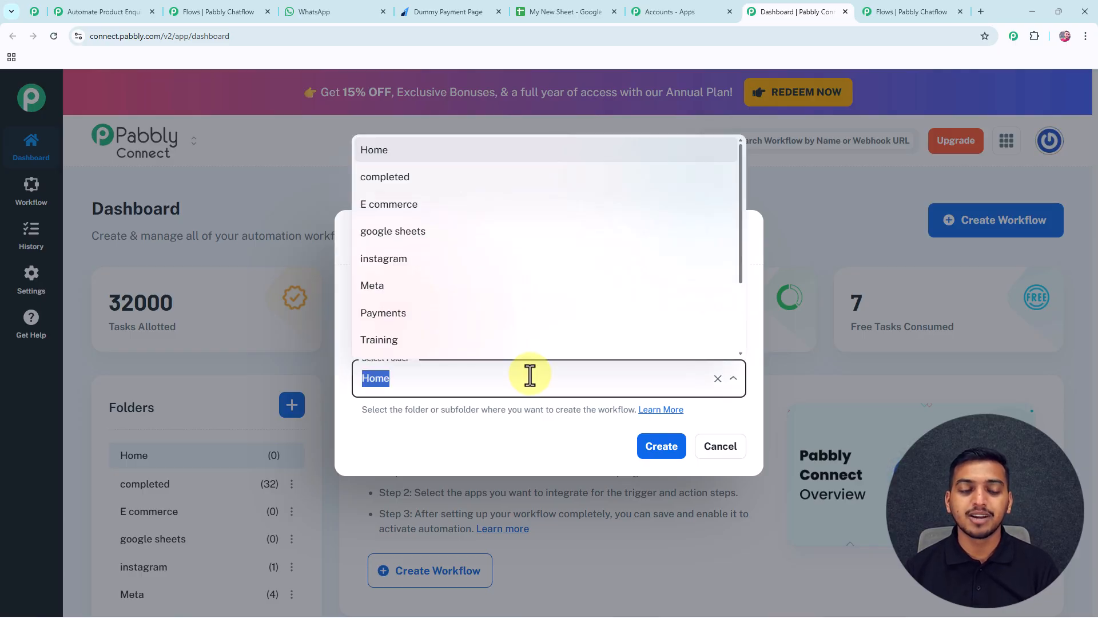
pyautogui.scroll(-2, 488, 322)
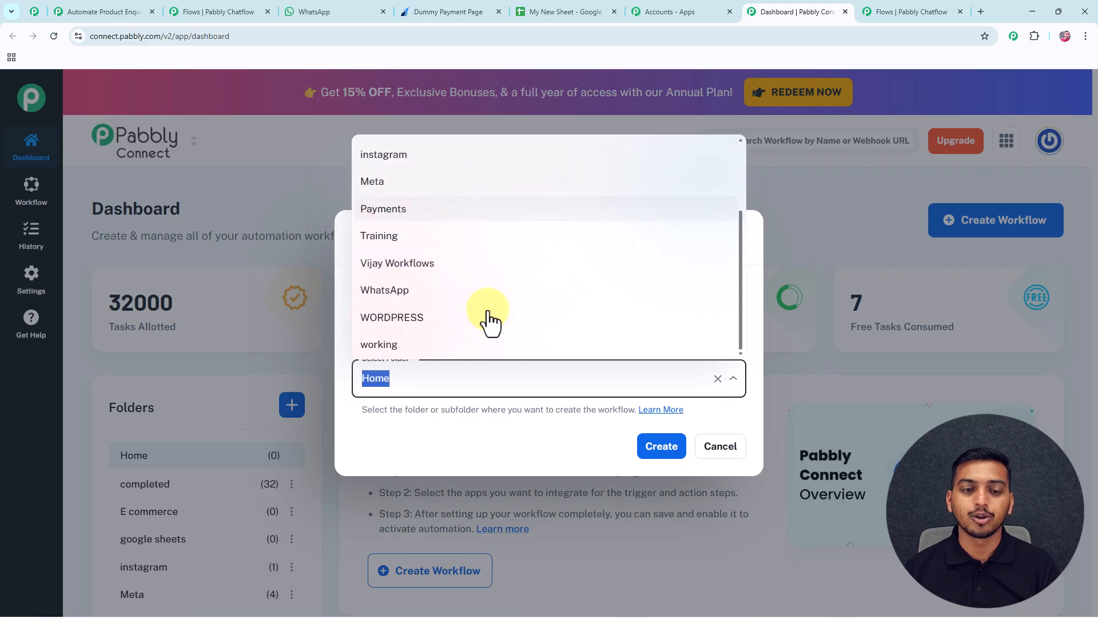
pyautogui.click(431, 345)
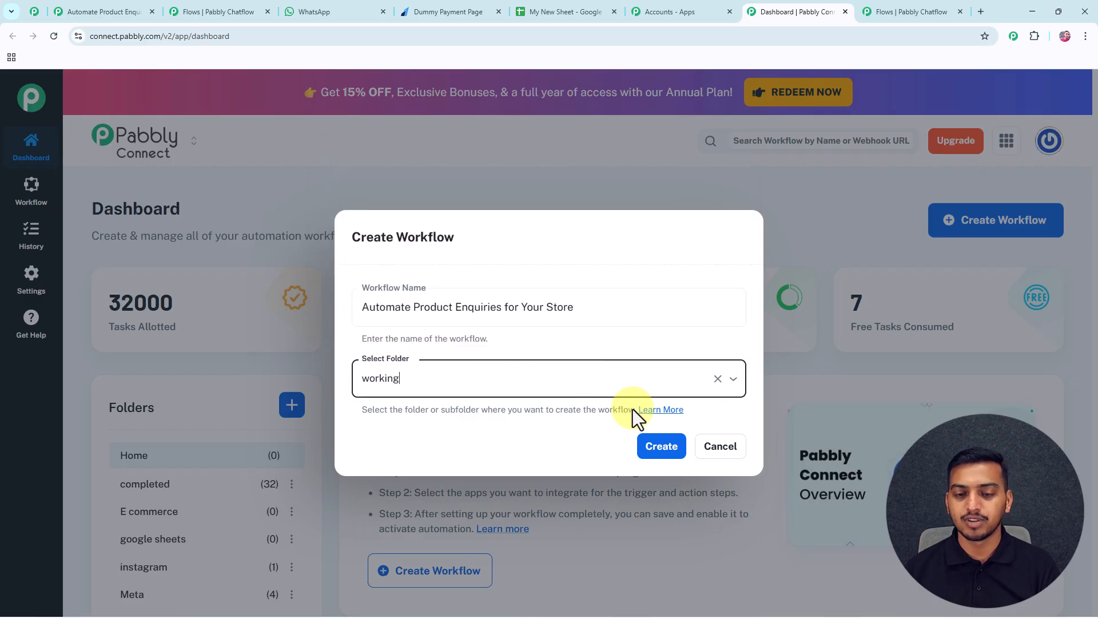
pyautogui.click(657, 448)
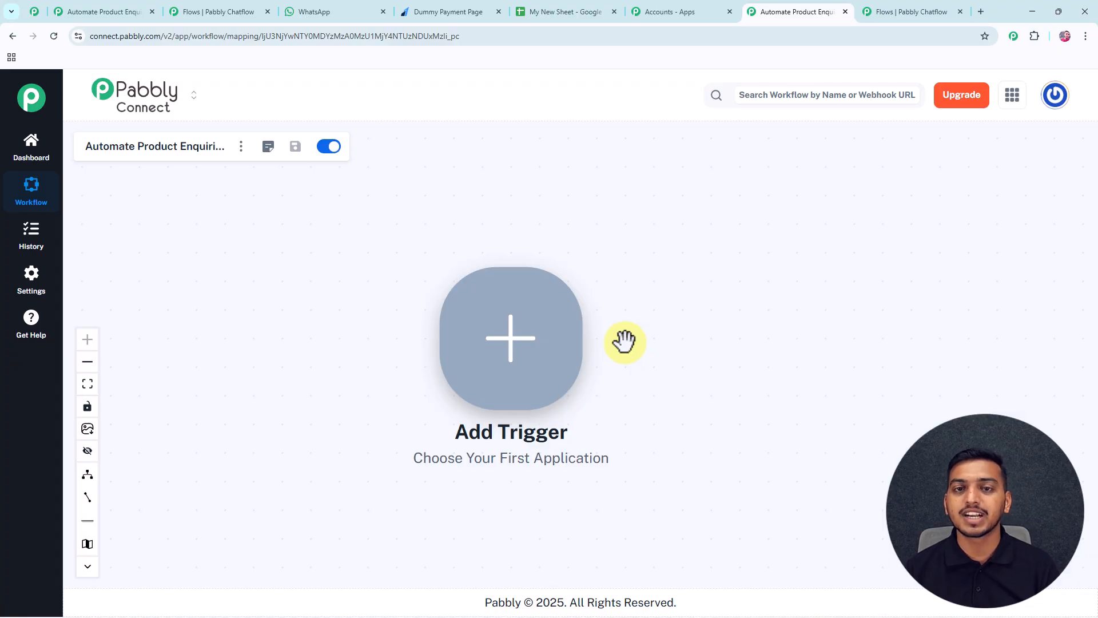
# Set Webhook by Pabbly's Catch Webhook (Preferred) as the trigger, connect it, and copy its URL.
pyautogui.moveTo(630, 344); pyautogui.dragTo(587, 352)
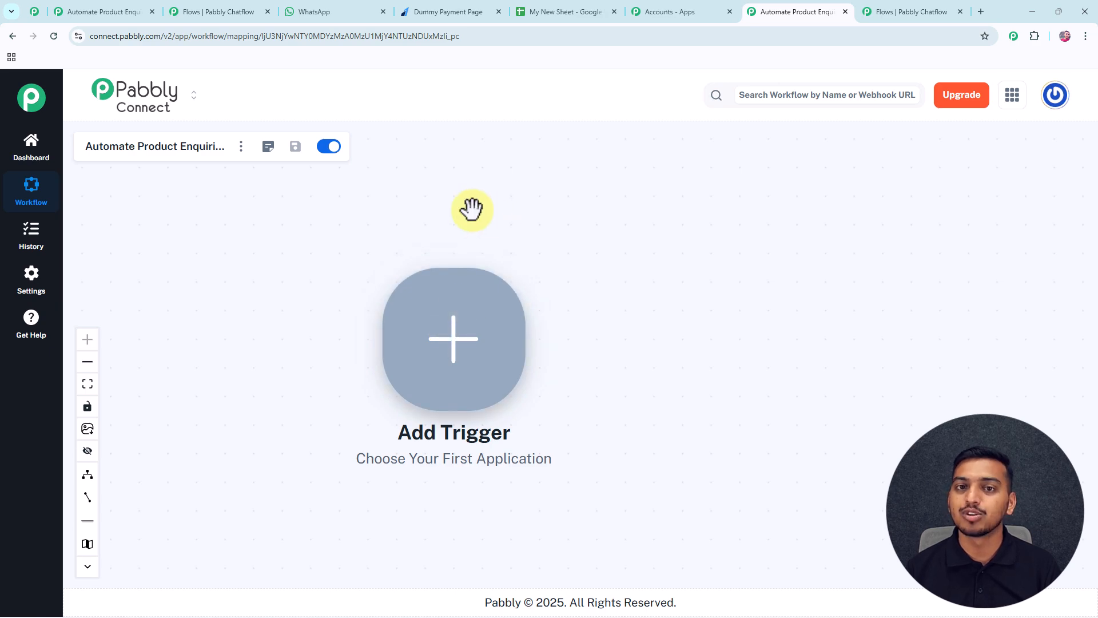
pyautogui.click(455, 349)
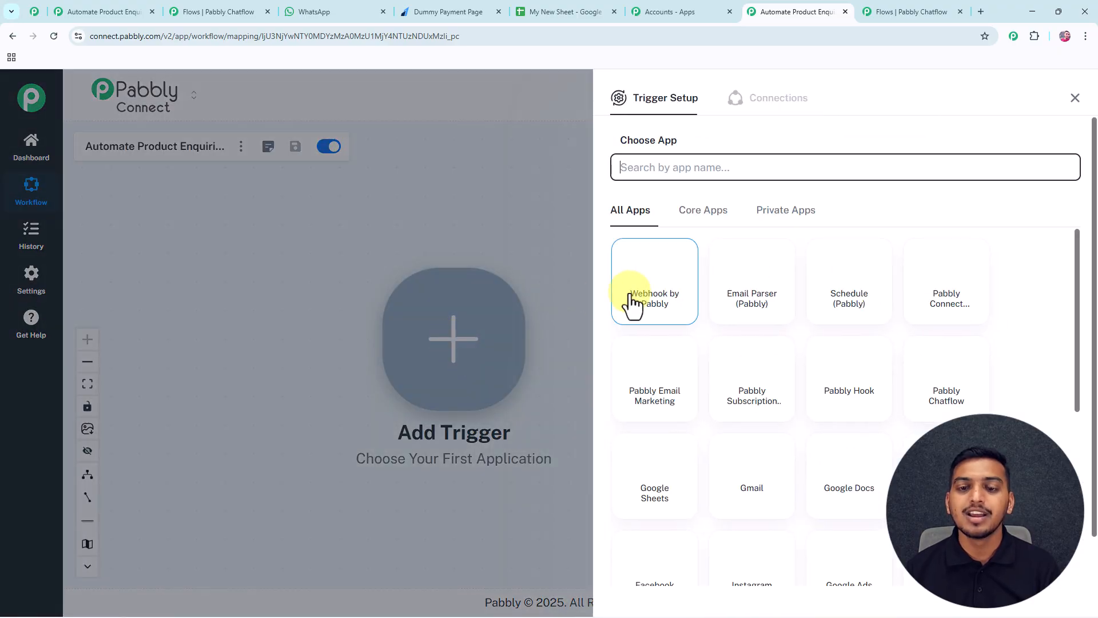
pyautogui.click(657, 286)
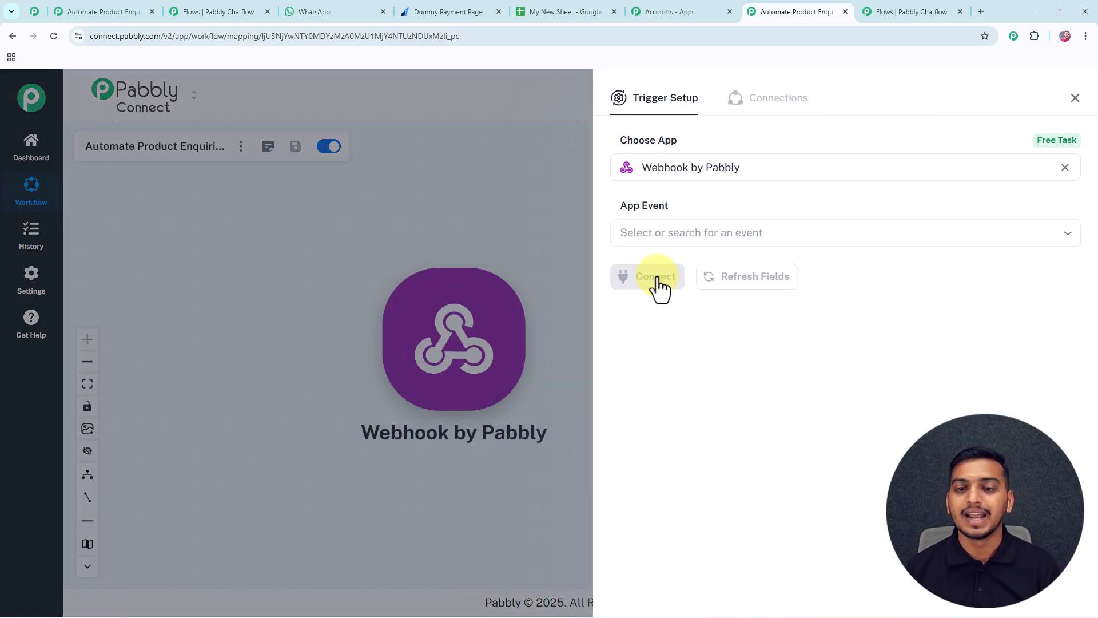
pyautogui.click(655, 232)
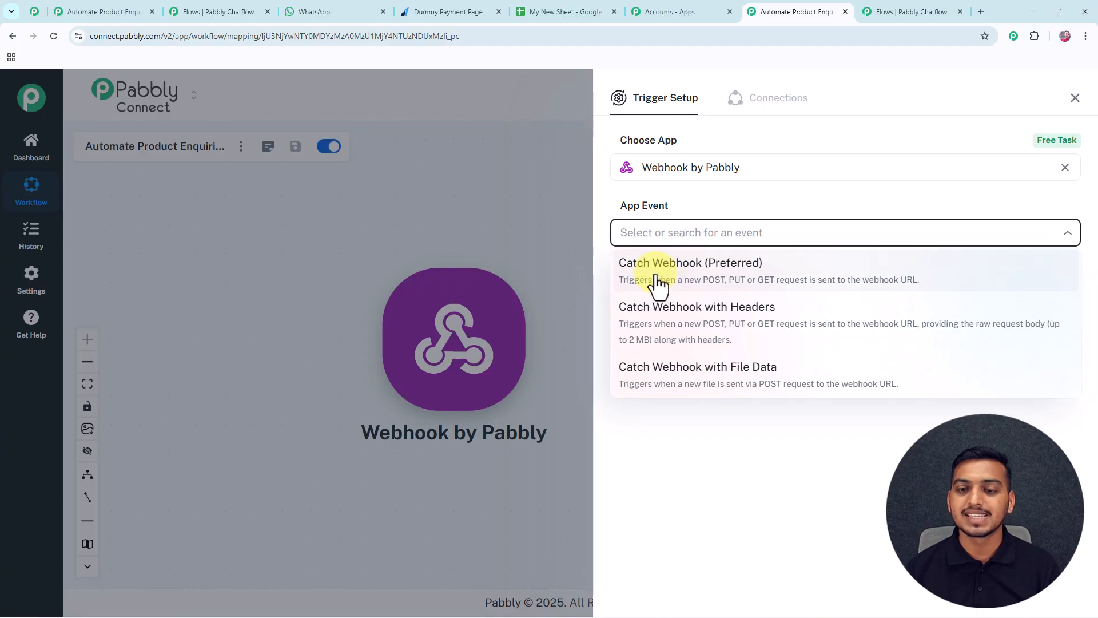
pyautogui.click(685, 275)
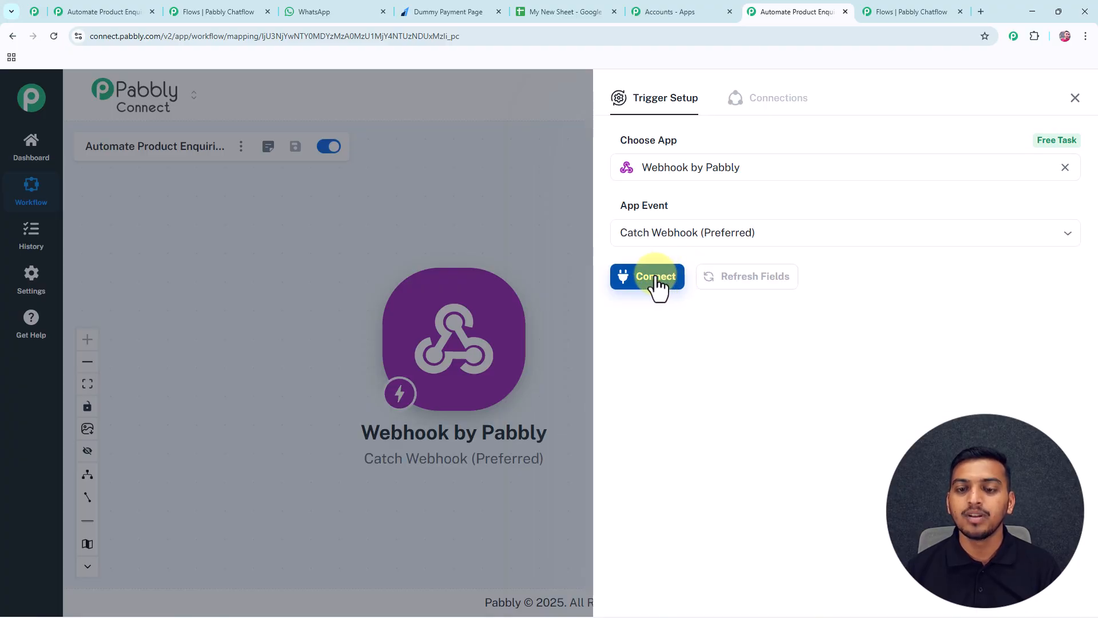
pyautogui.click(657, 276)
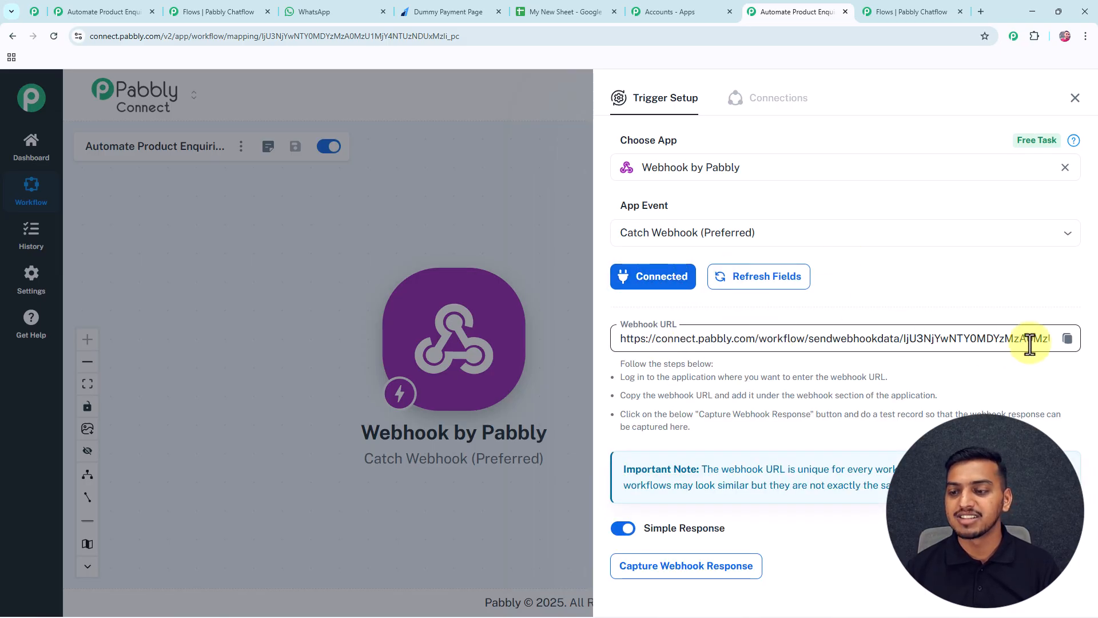
pyautogui.click(1067, 341)
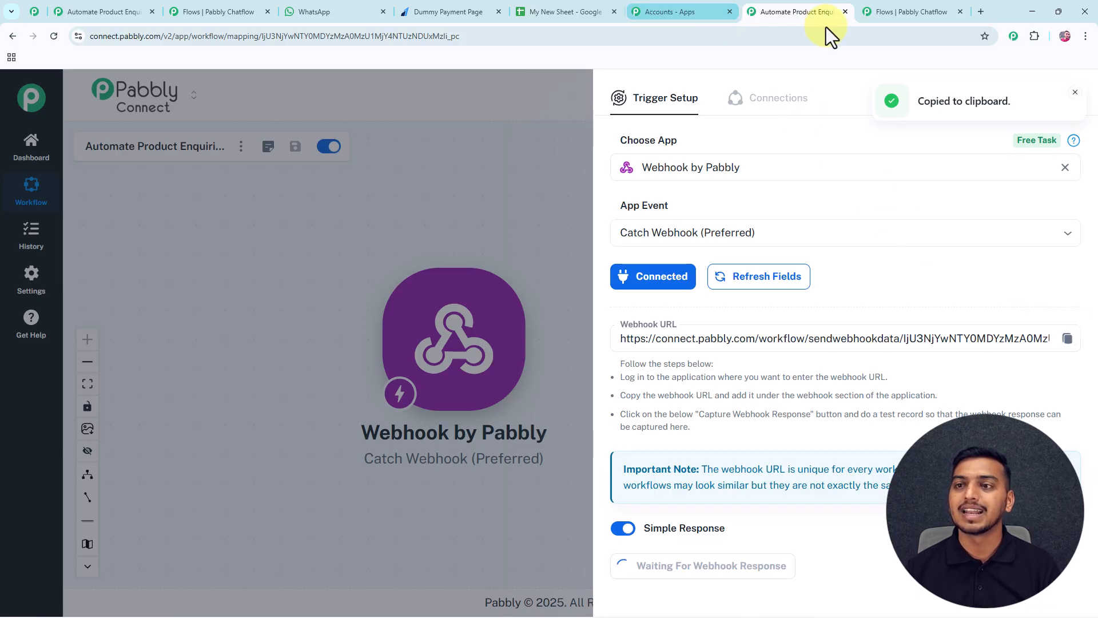
pyautogui.click(928, 10)
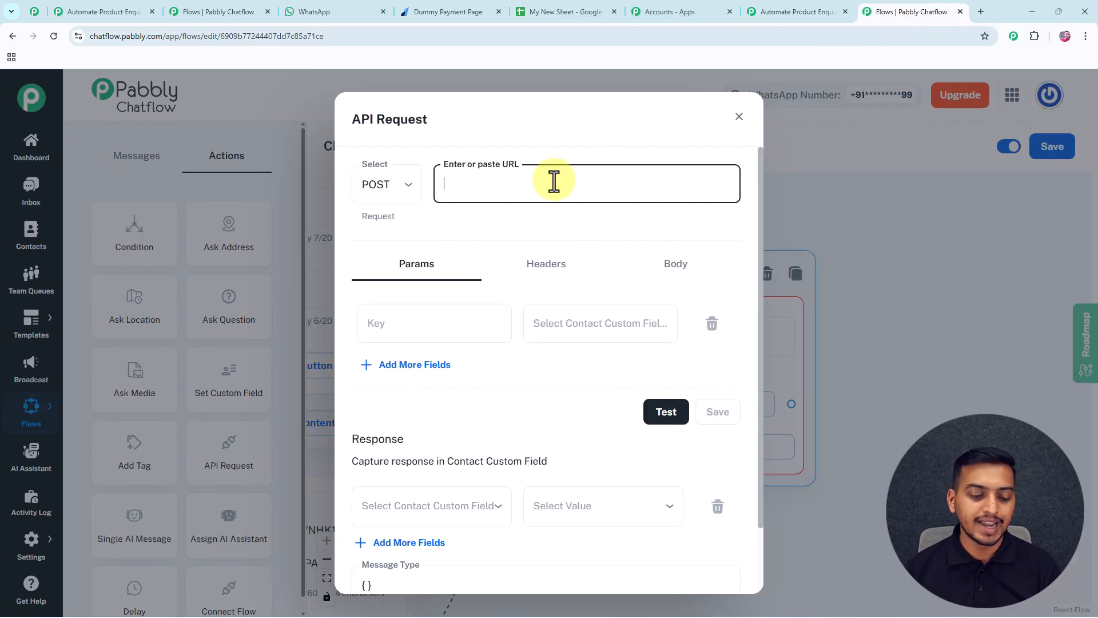
# Paste the webhook URL and add Params: Product, Variant, Quantity, Name, Address, Phone mapped to custom fields.
pyautogui.hotkey('ctrl', 'v')
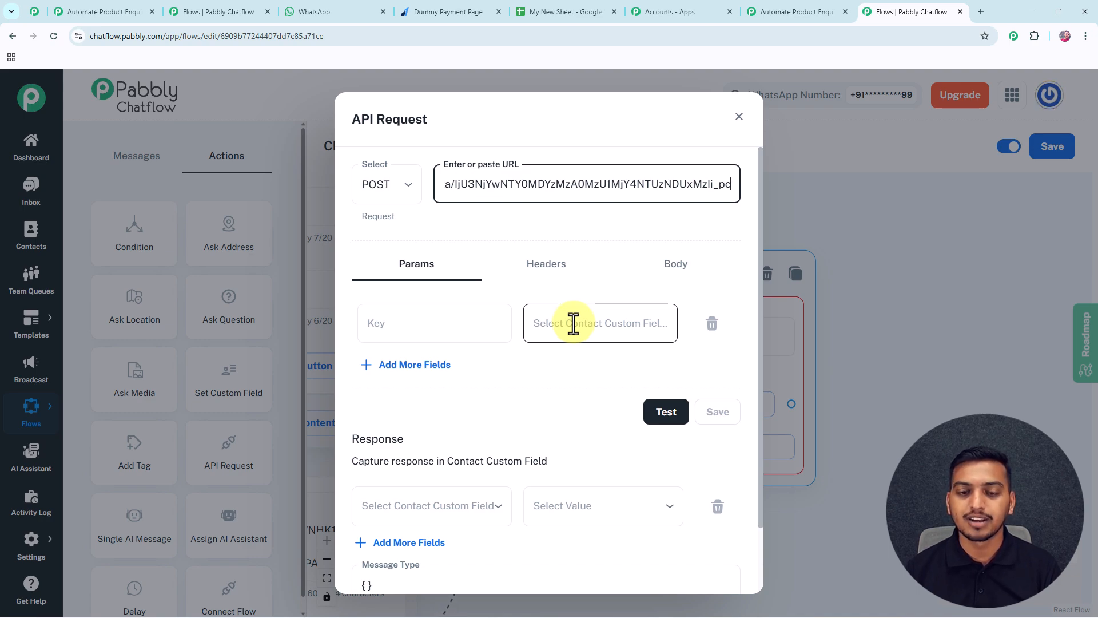
pyautogui.click(573, 324)
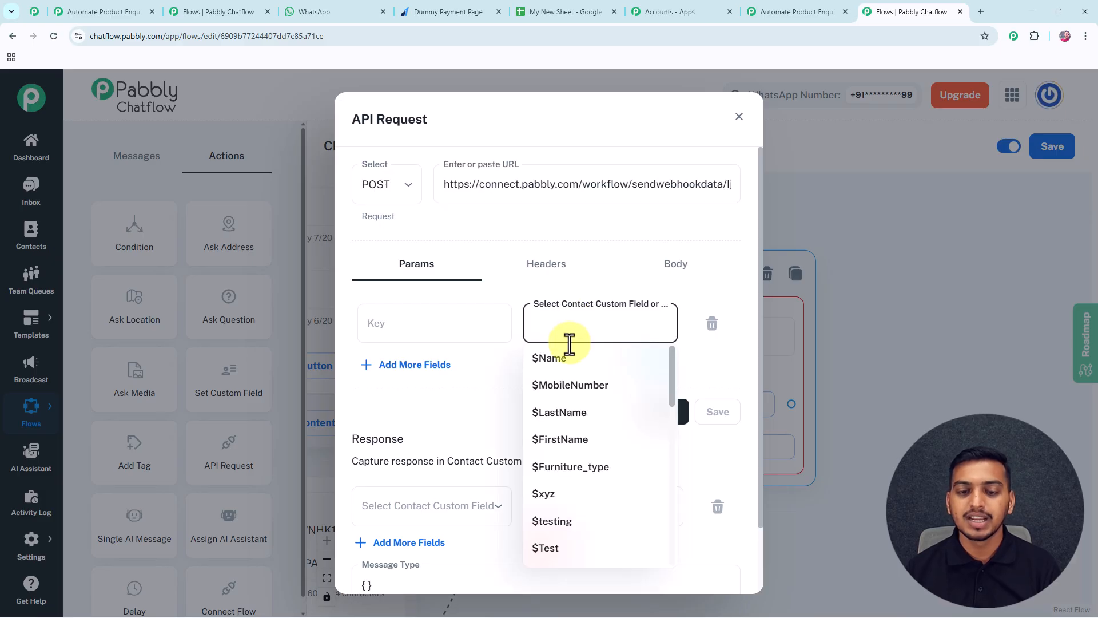
pyautogui.scroll(-2, 581, 401)
pyautogui.scroll(-2, 580, 400)
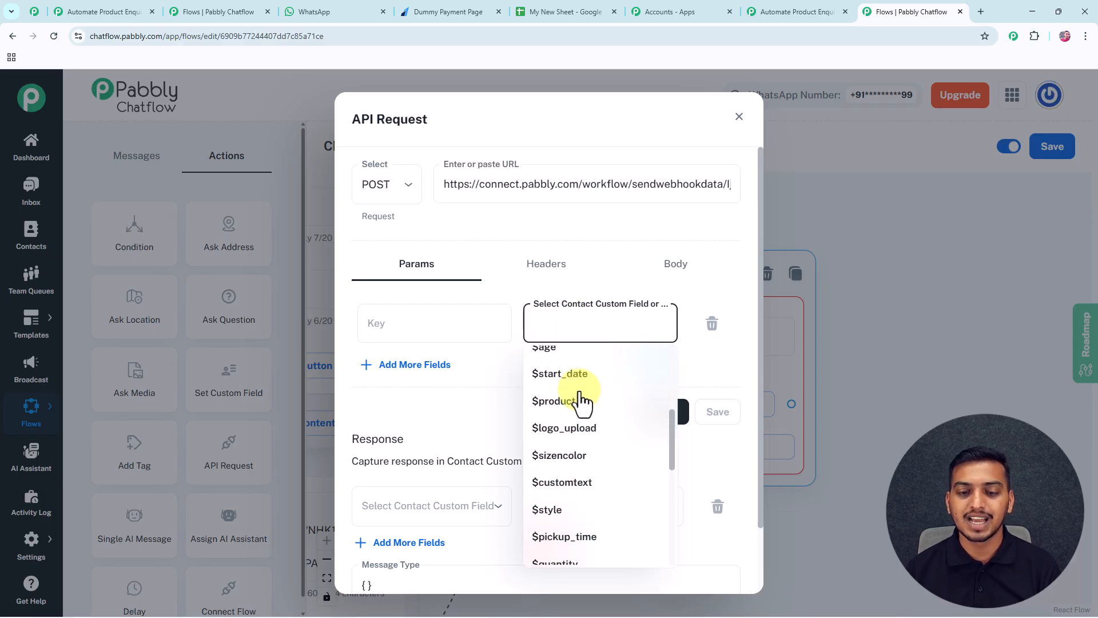
pyautogui.click(574, 407)
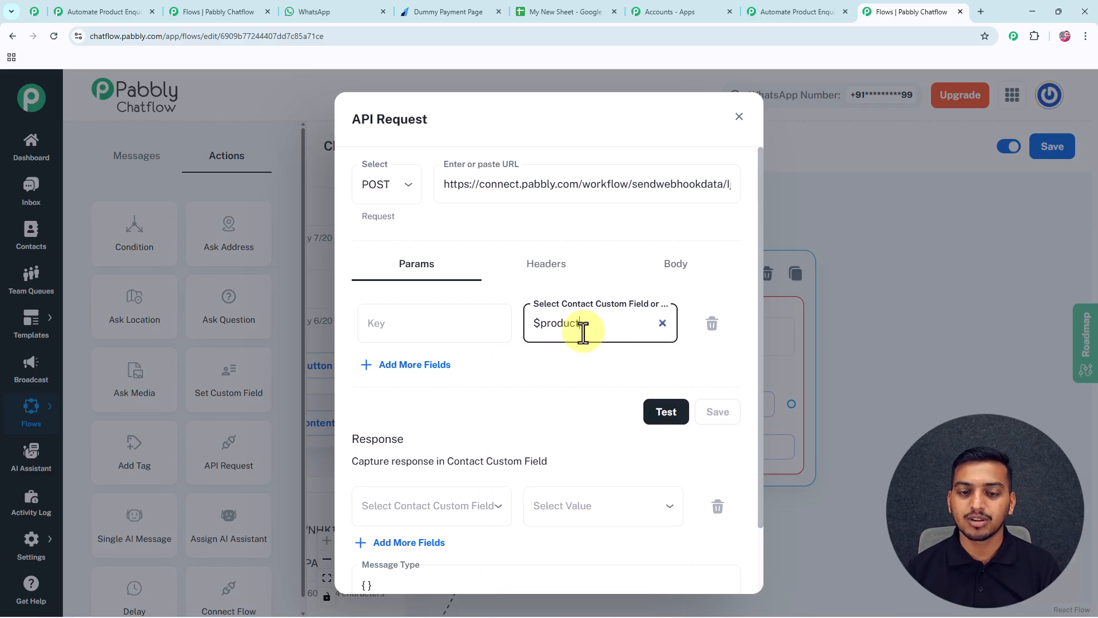
pyautogui.click(448, 326)
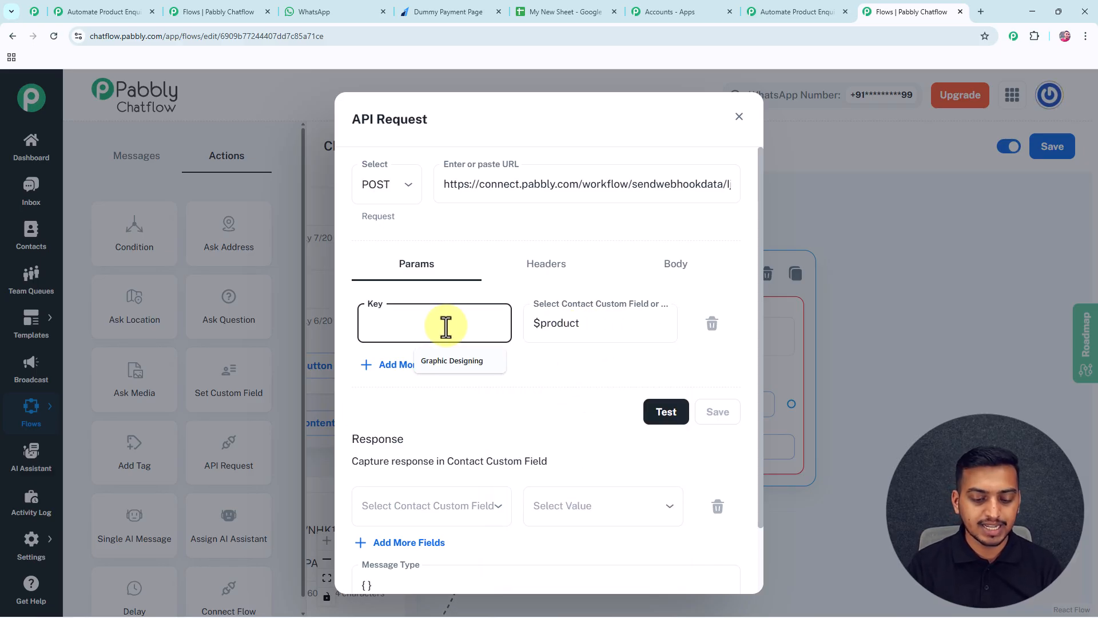
pyautogui.write('Product')
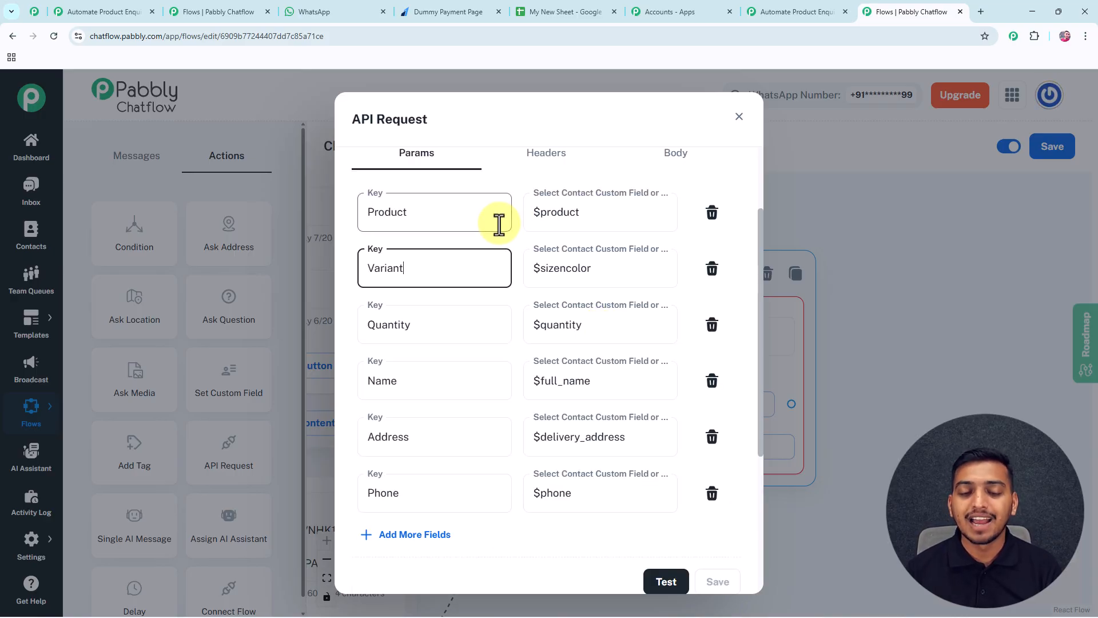
# Test the API request, then save and close its settings.
pyautogui.scroll(-4, 601, 306)
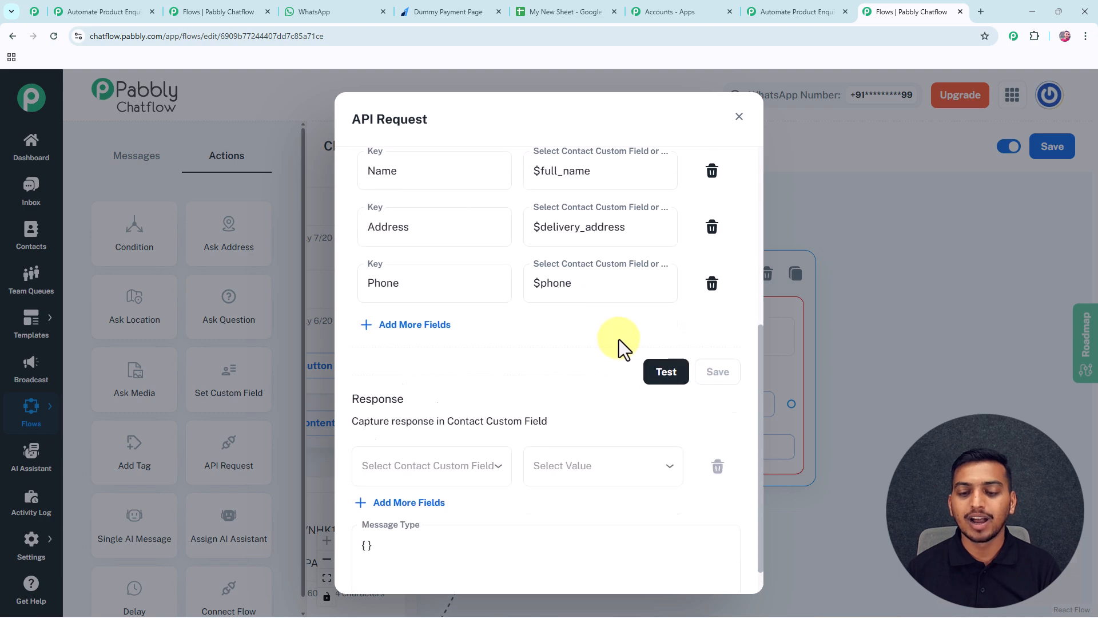
pyautogui.click(659, 356)
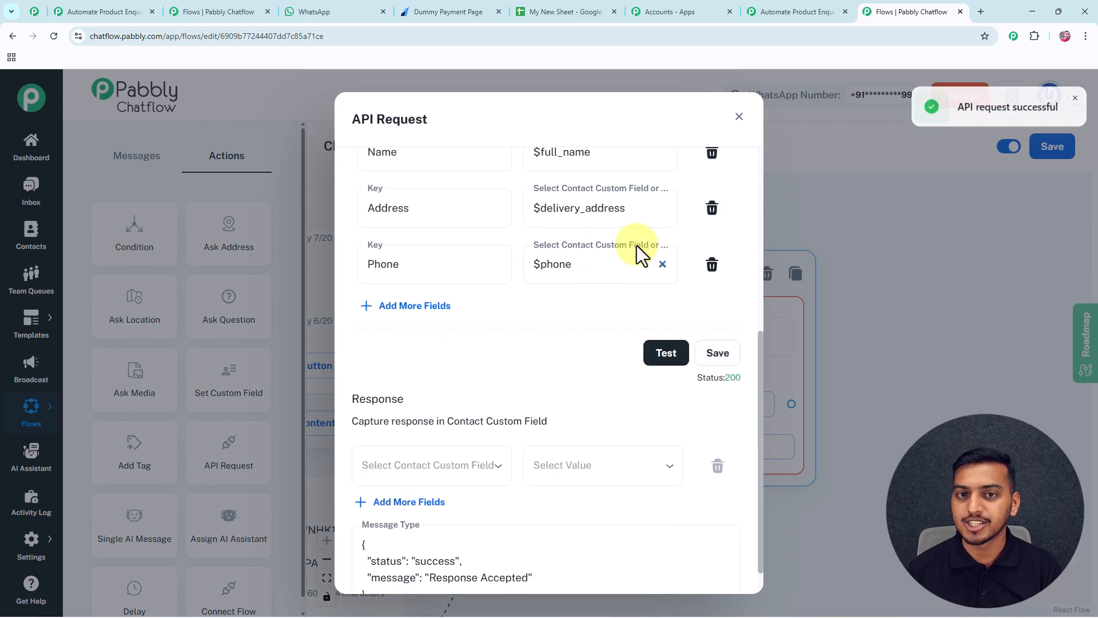
pyautogui.click(719, 354)
pyautogui.click(739, 117)
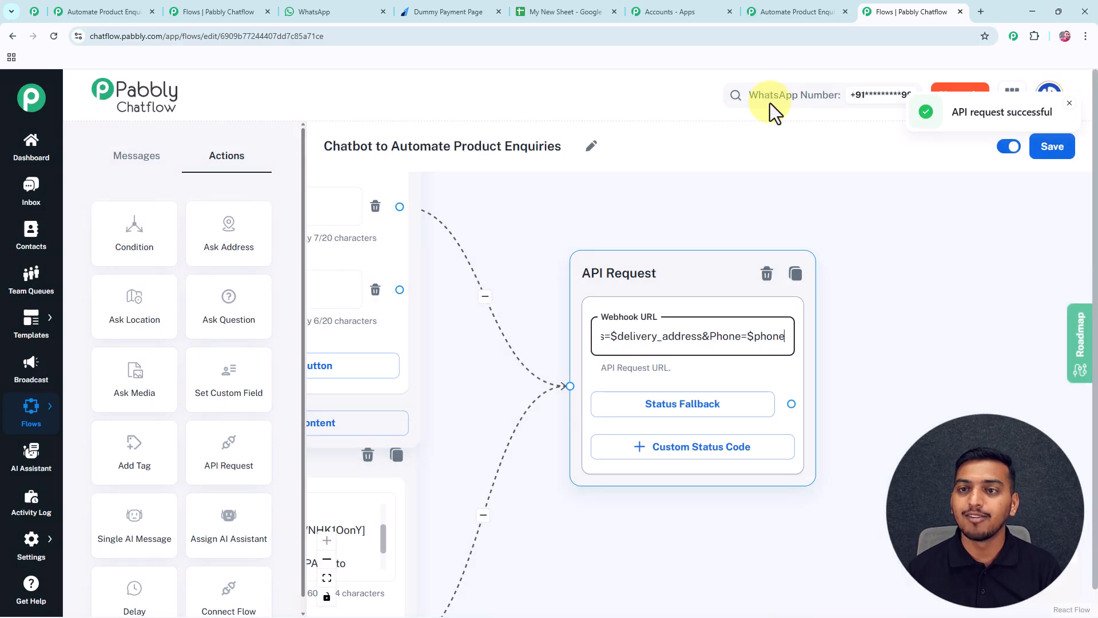
# Close the trigger setup and add a Google Sheets Add New Row action after the webhook.
pyautogui.click(791, 10)
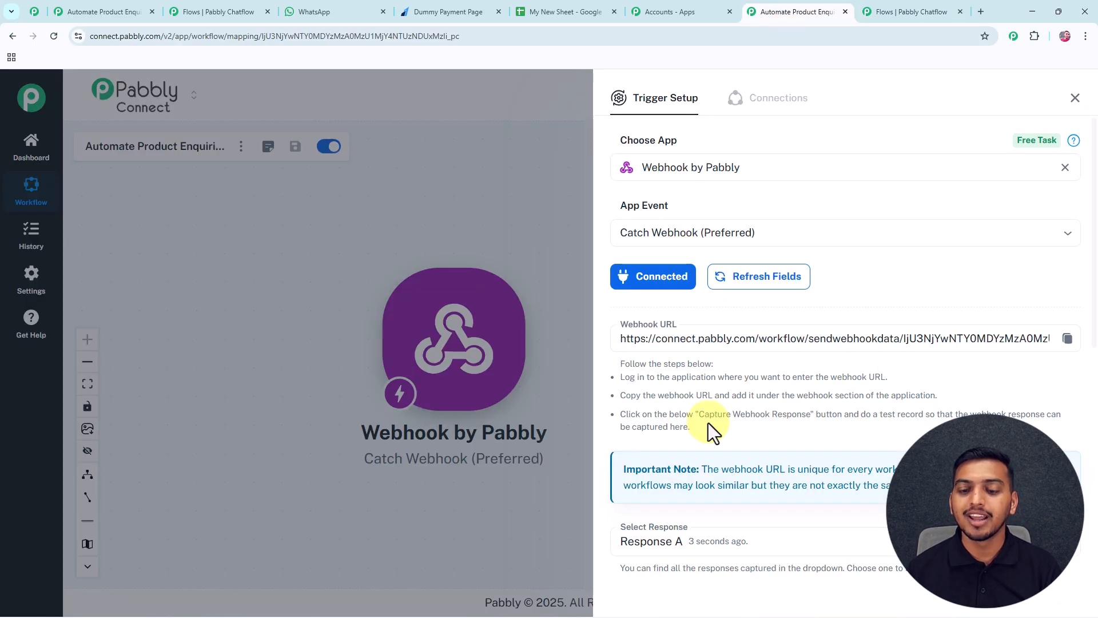
pyautogui.scroll(-8, 709, 431)
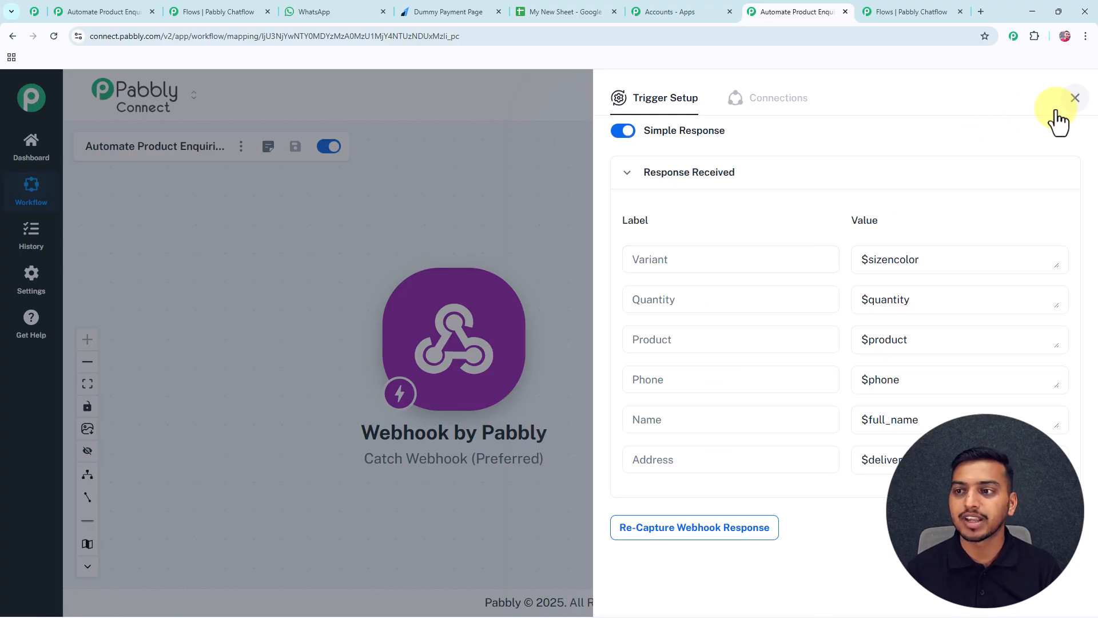
pyautogui.click(1074, 99)
pyautogui.moveTo(510, 215); pyautogui.dragTo(420, 210)
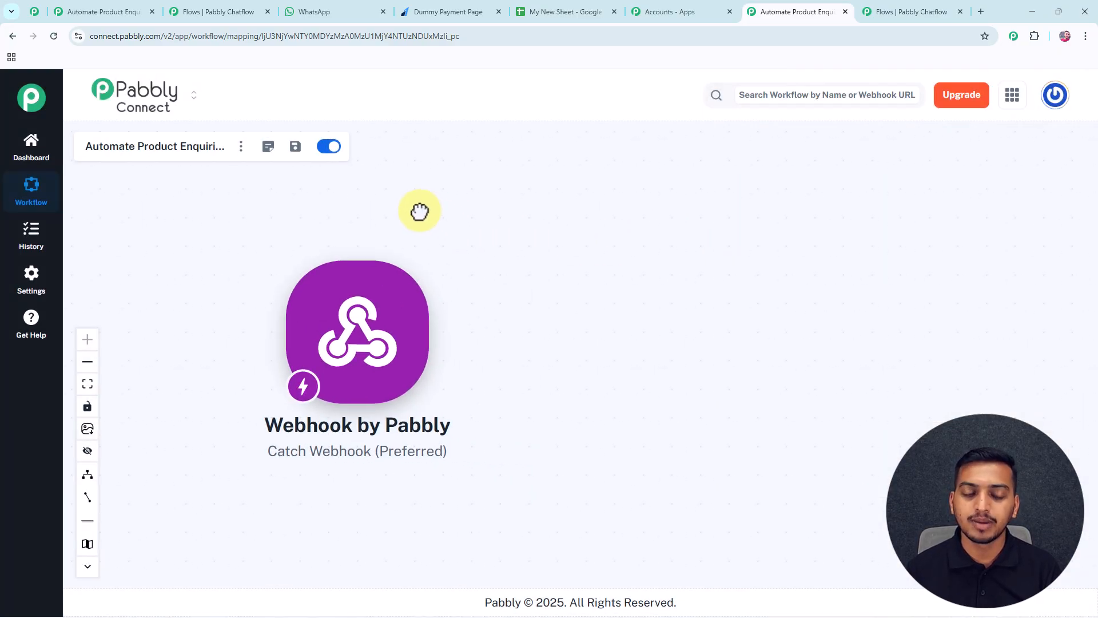
pyautogui.moveTo(449, 331)
pyautogui.click(434, 337)
pyautogui.click(641, 167)
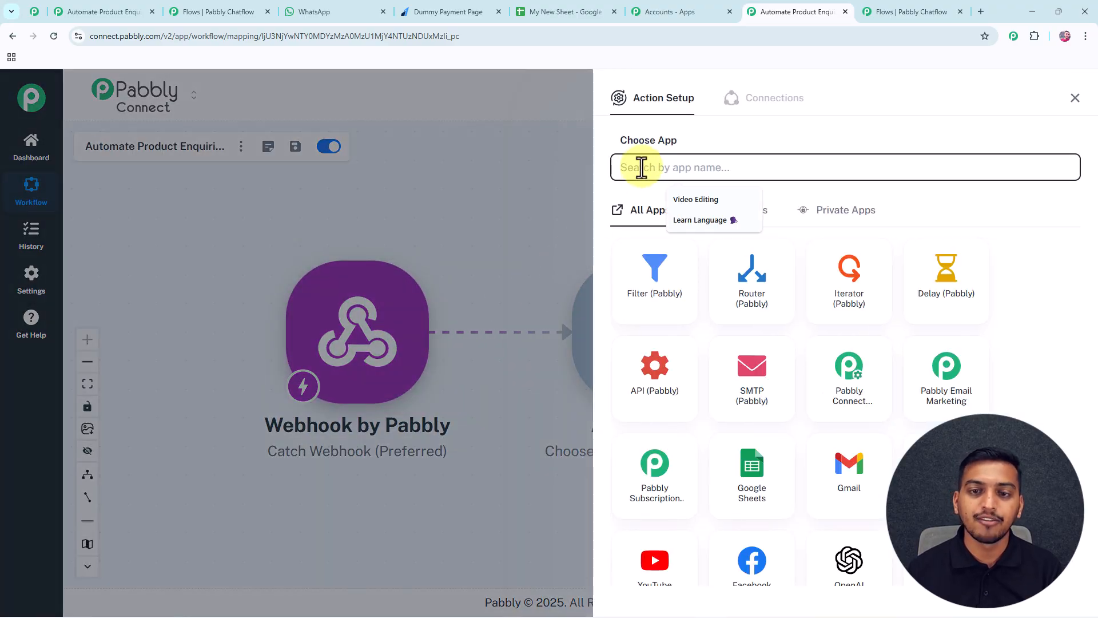
pyautogui.write('Sheet')
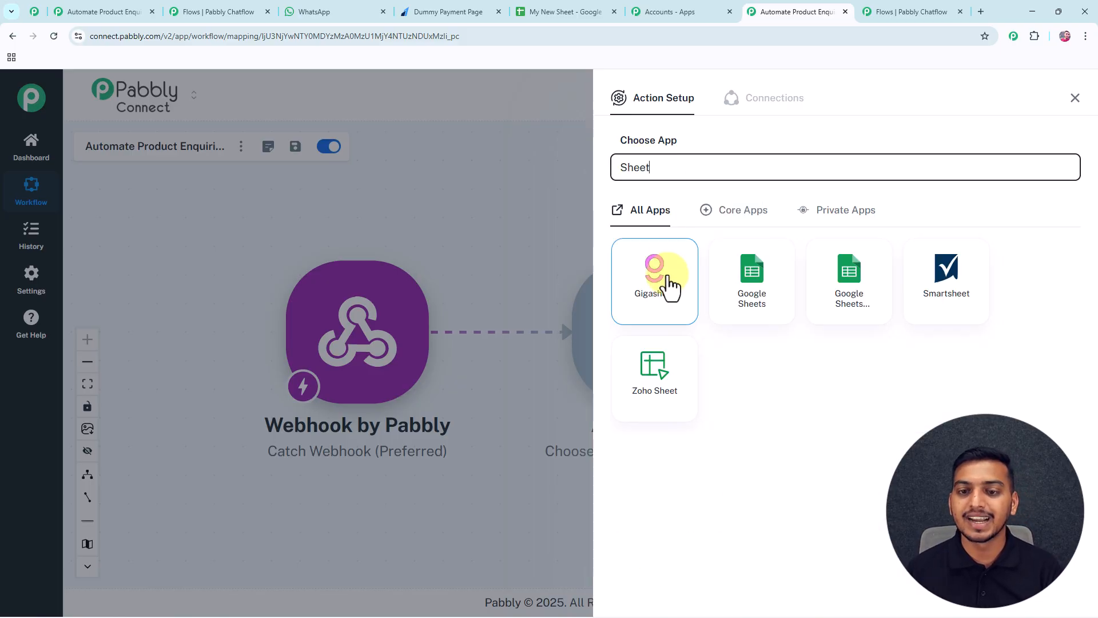
pyautogui.click(750, 289)
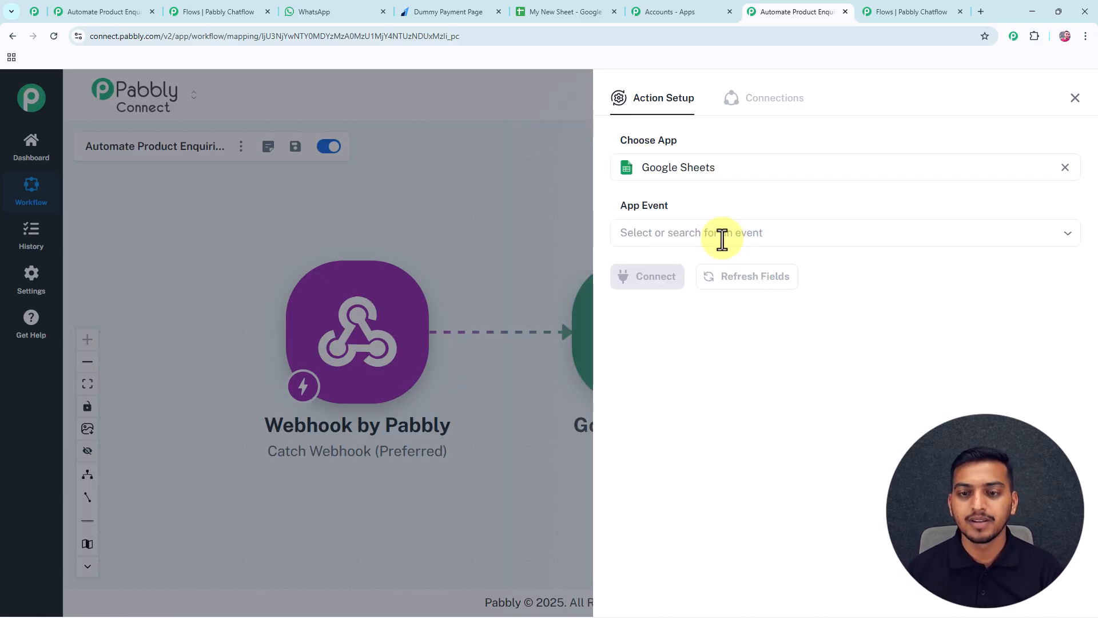
pyautogui.click(656, 236)
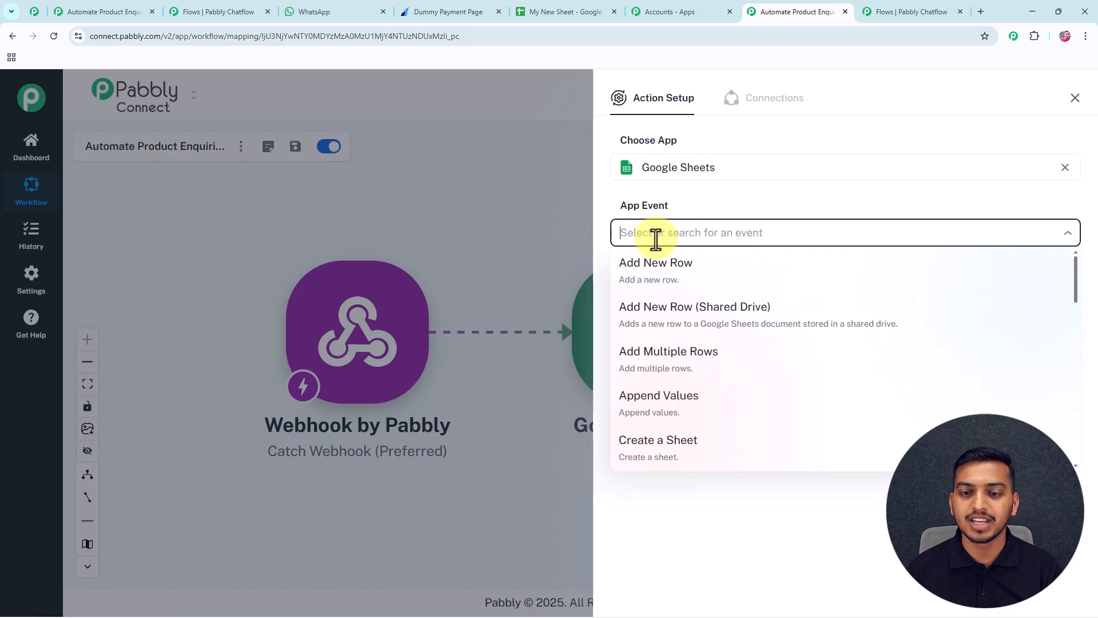
pyautogui.click(661, 278)
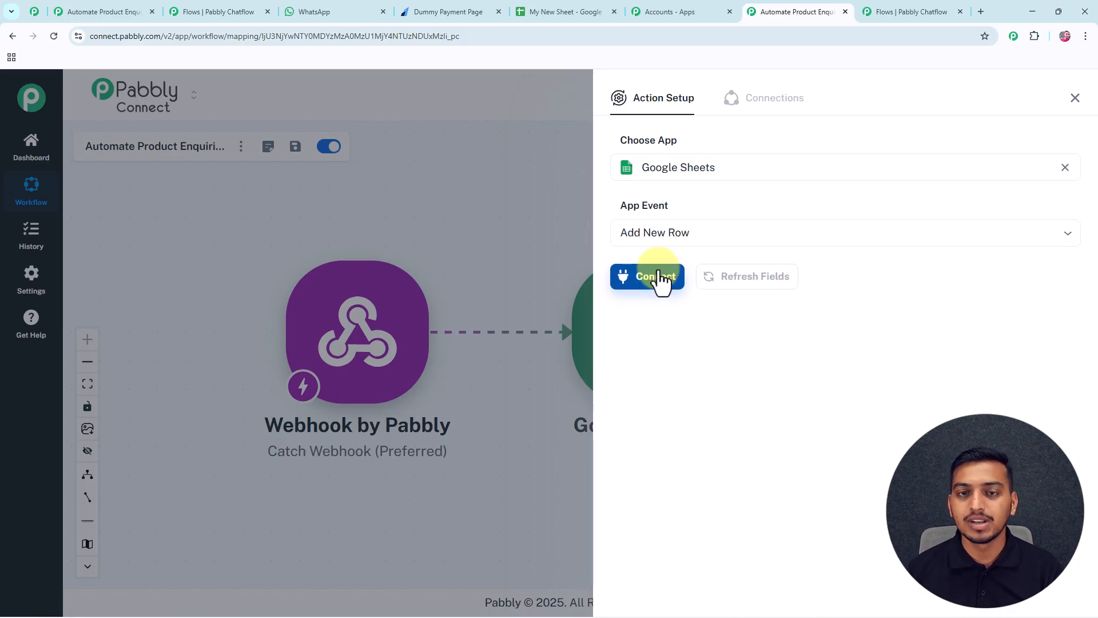
# Connect the Sheets action through a new Google account sign-in and grant access.
pyautogui.click(659, 280)
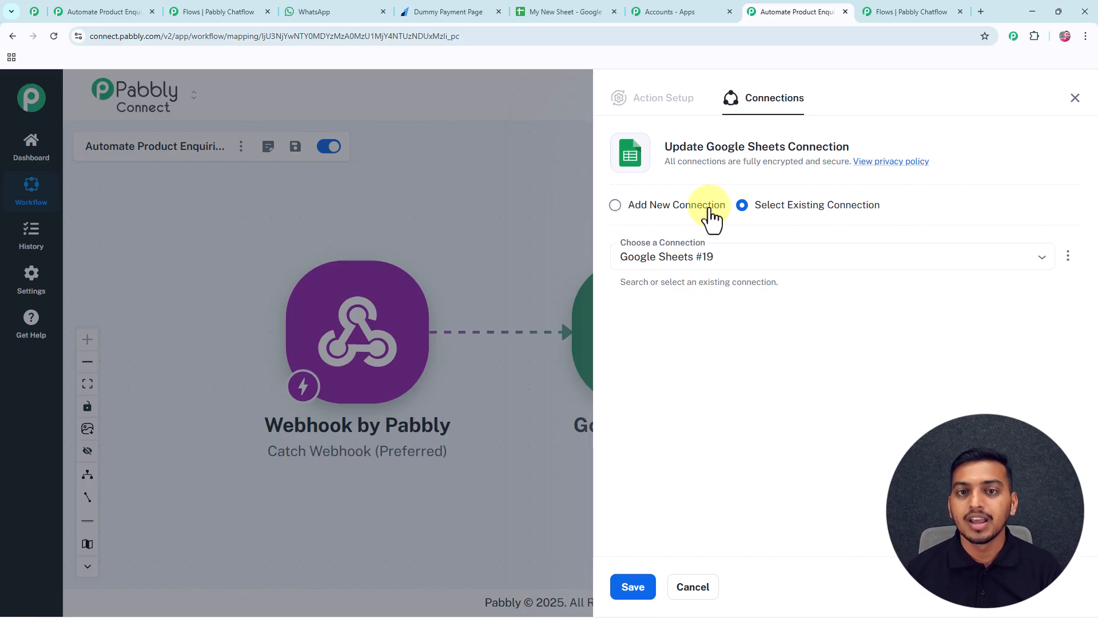
pyautogui.click(616, 206)
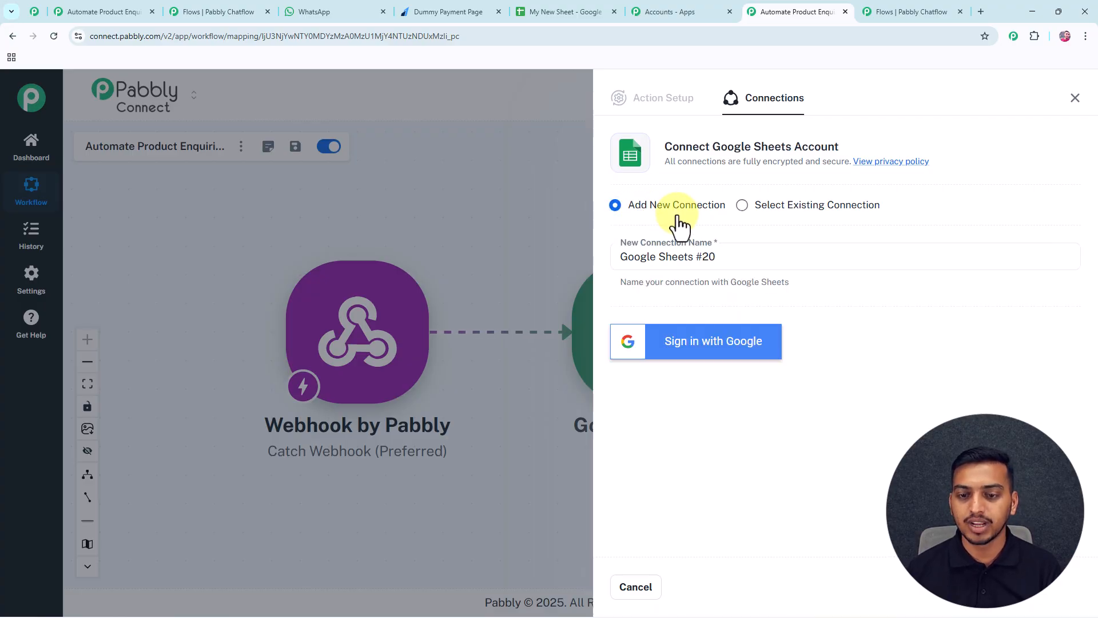
pyautogui.click(697, 350)
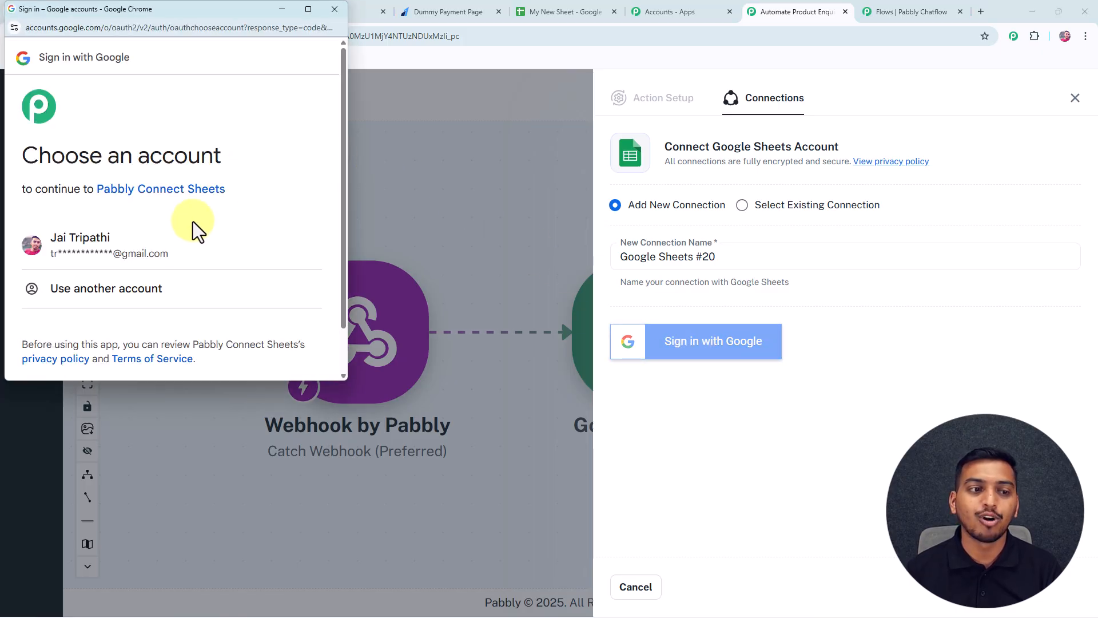
pyautogui.click(181, 257)
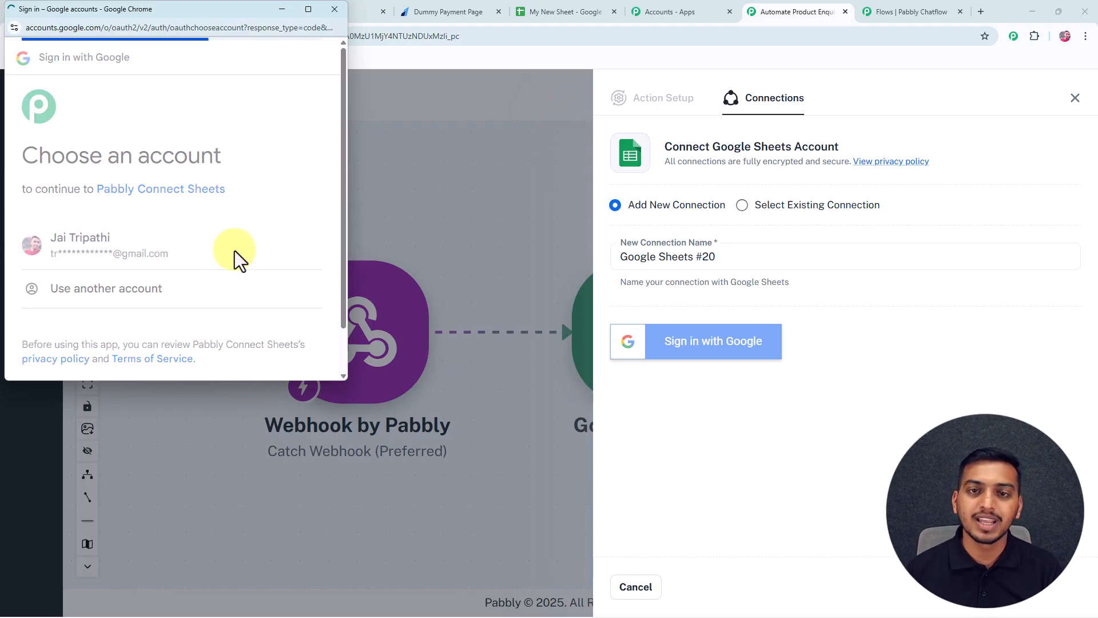
pyautogui.scroll(-5, 234, 251)
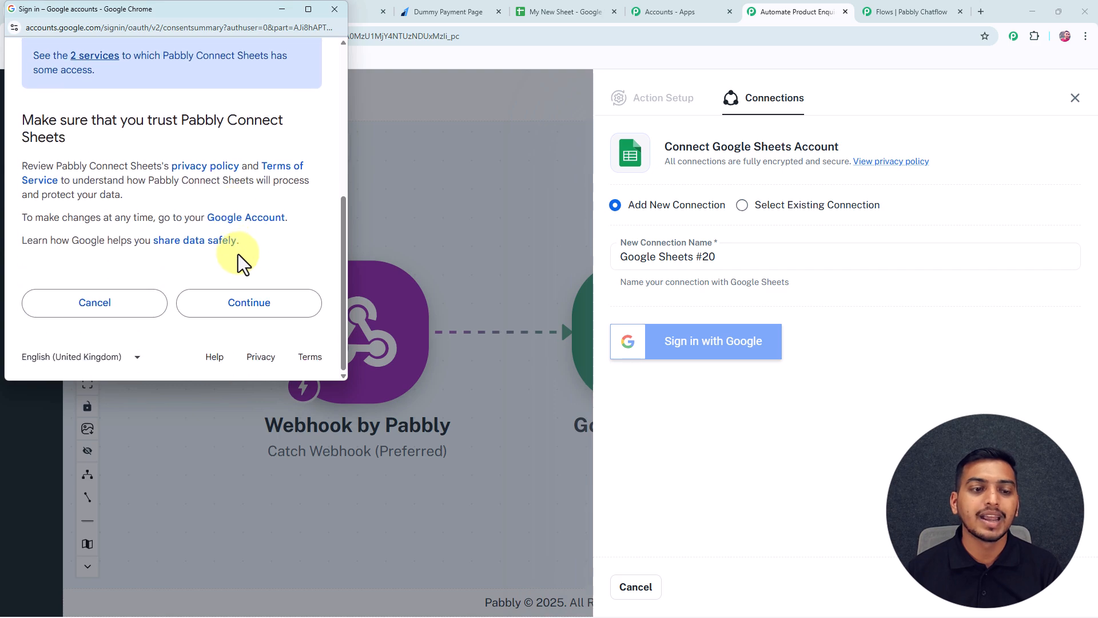
pyautogui.click(250, 302)
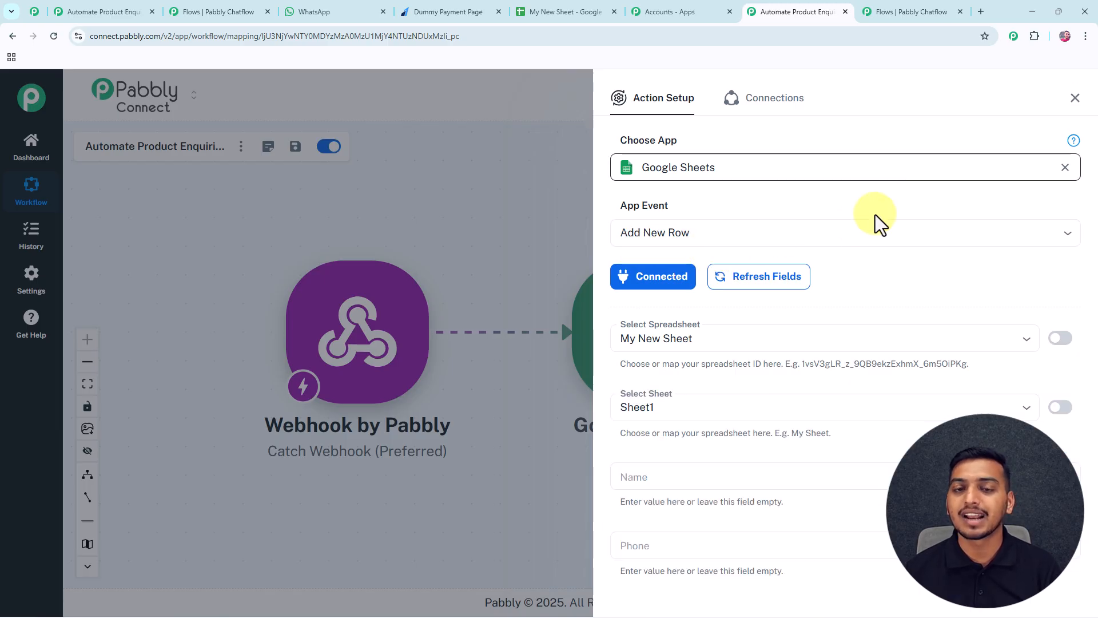
# Select My New Sheet as the Add New Row spreadsheet, with Sheet1.
pyautogui.scroll(-1, 849, 256)
pyautogui.scroll(-3, 849, 257)
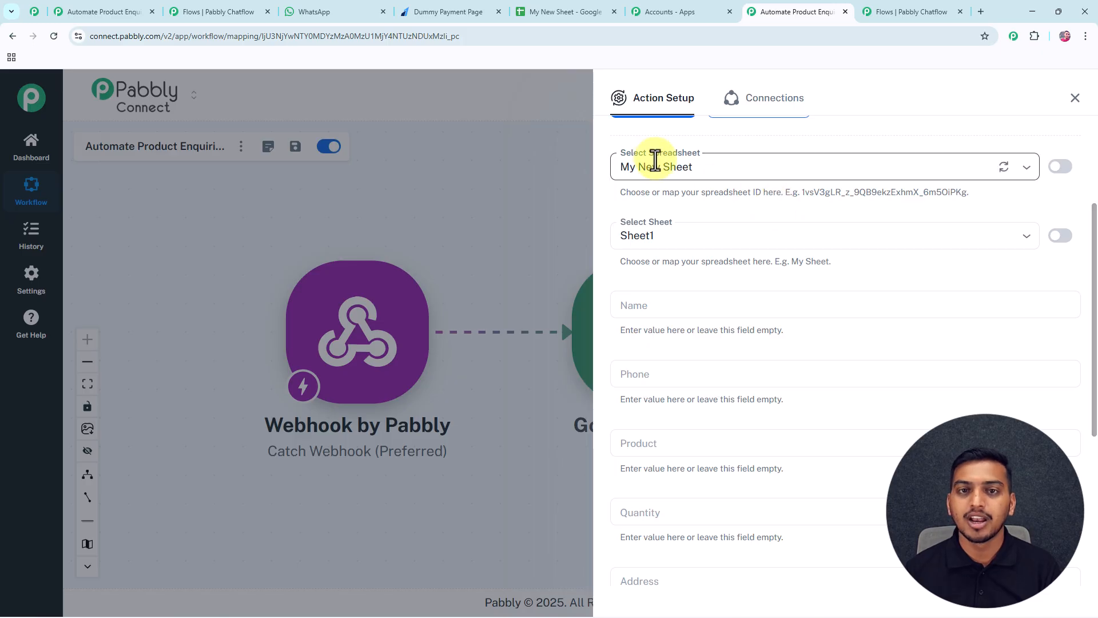
pyautogui.click(571, 18)
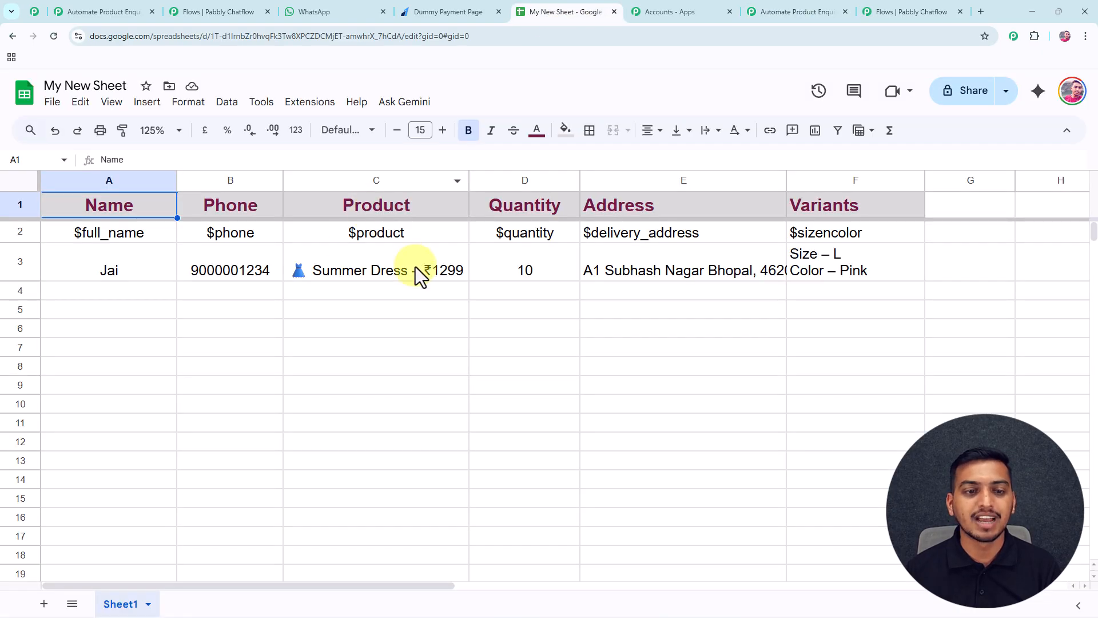
pyautogui.click(808, 9)
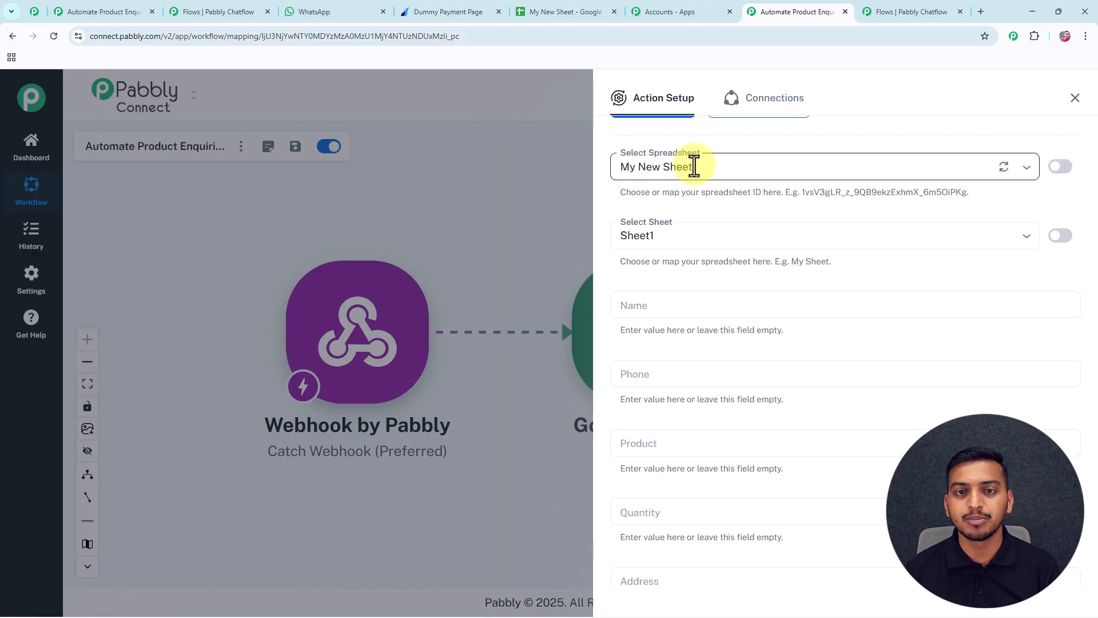
pyautogui.click(1027, 170)
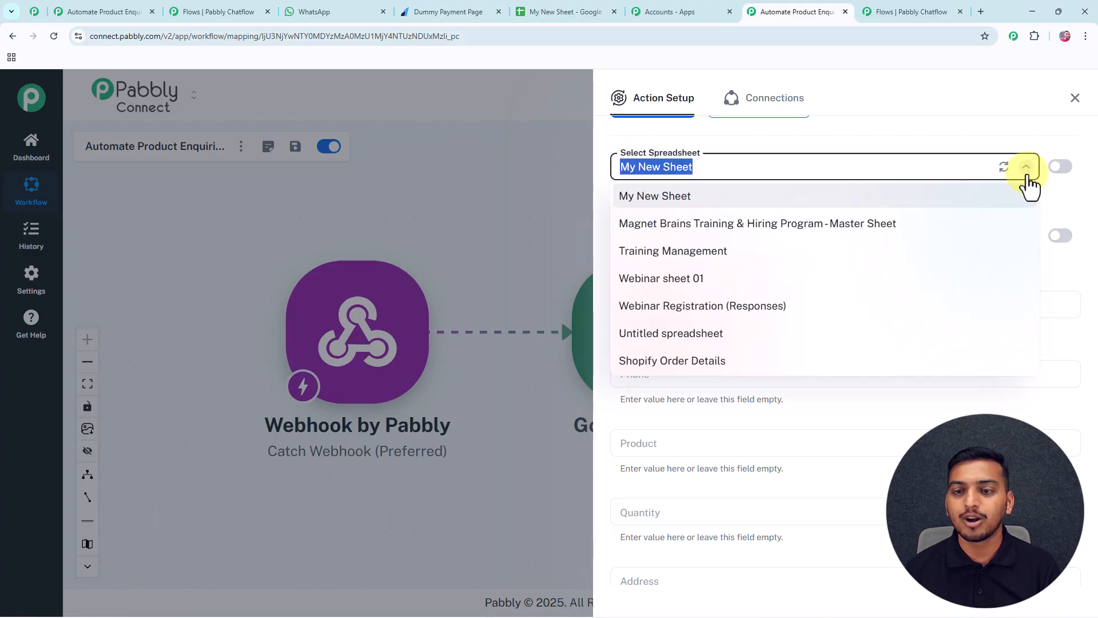
pyautogui.click(801, 202)
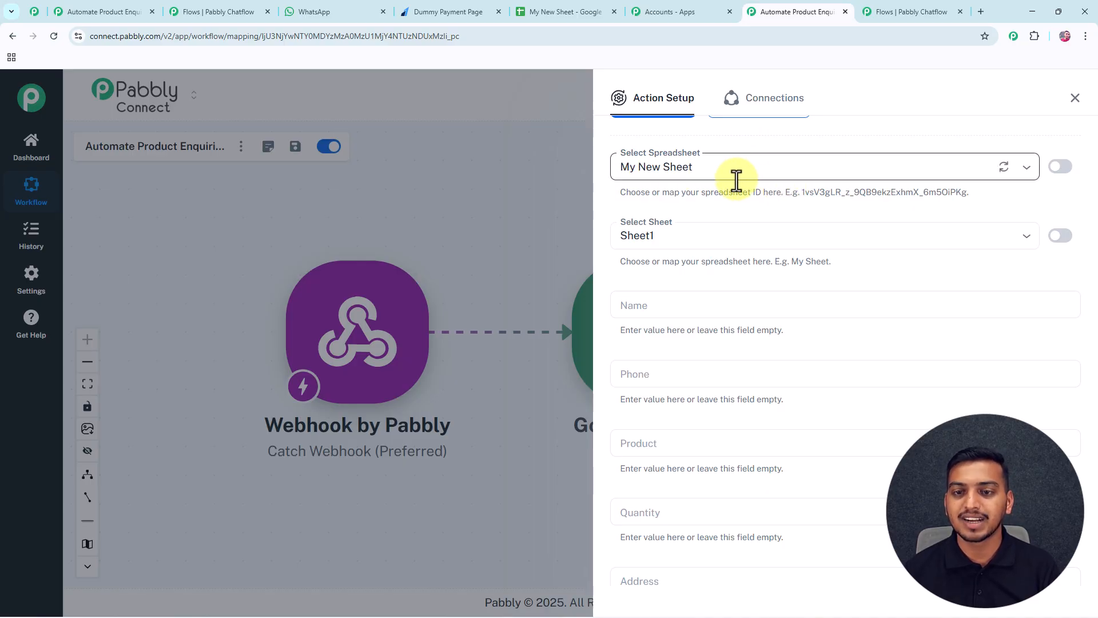
pyautogui.scroll(-2, 703, 204)
pyautogui.scroll(1, 672, 179)
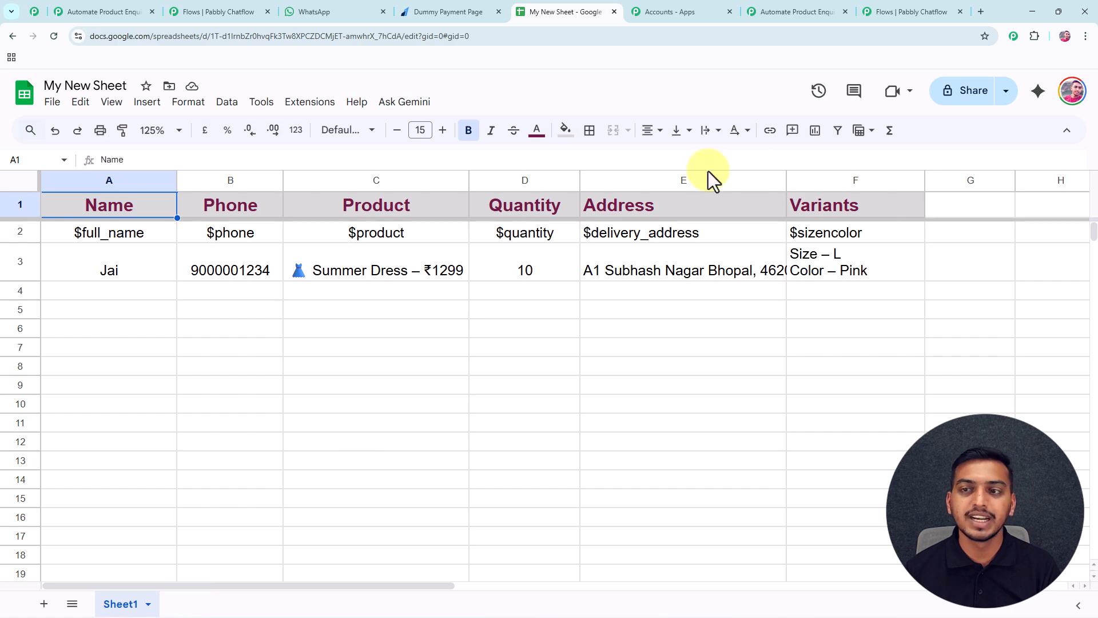
# Compare the Name through Variants fields against My New Sheet's column headers.
pyautogui.click(798, 12)
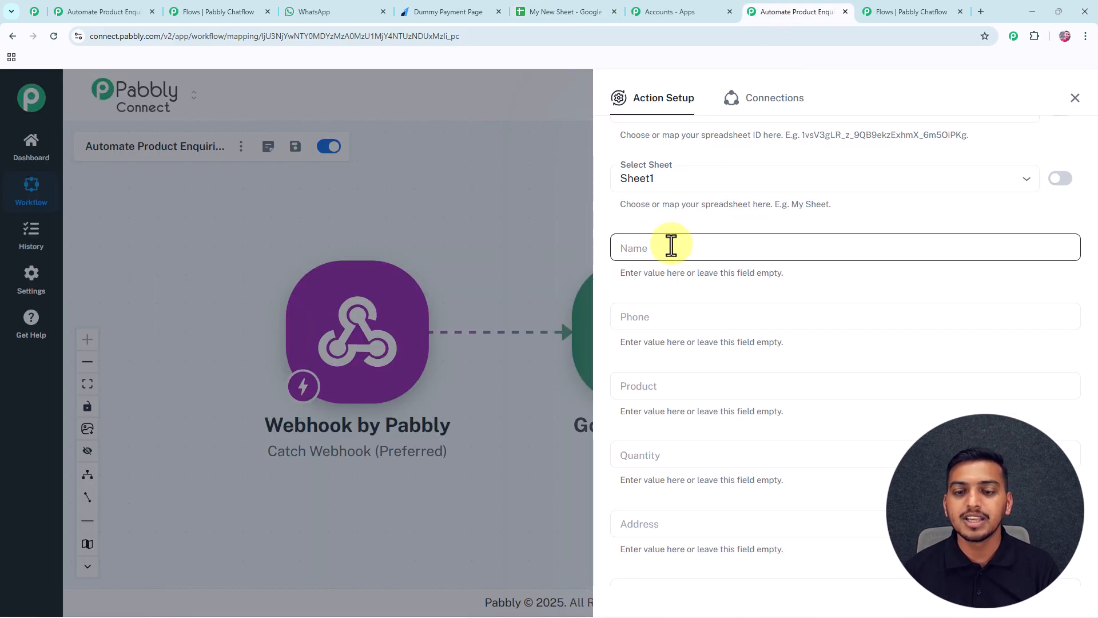
pyautogui.scroll(-1, 671, 245)
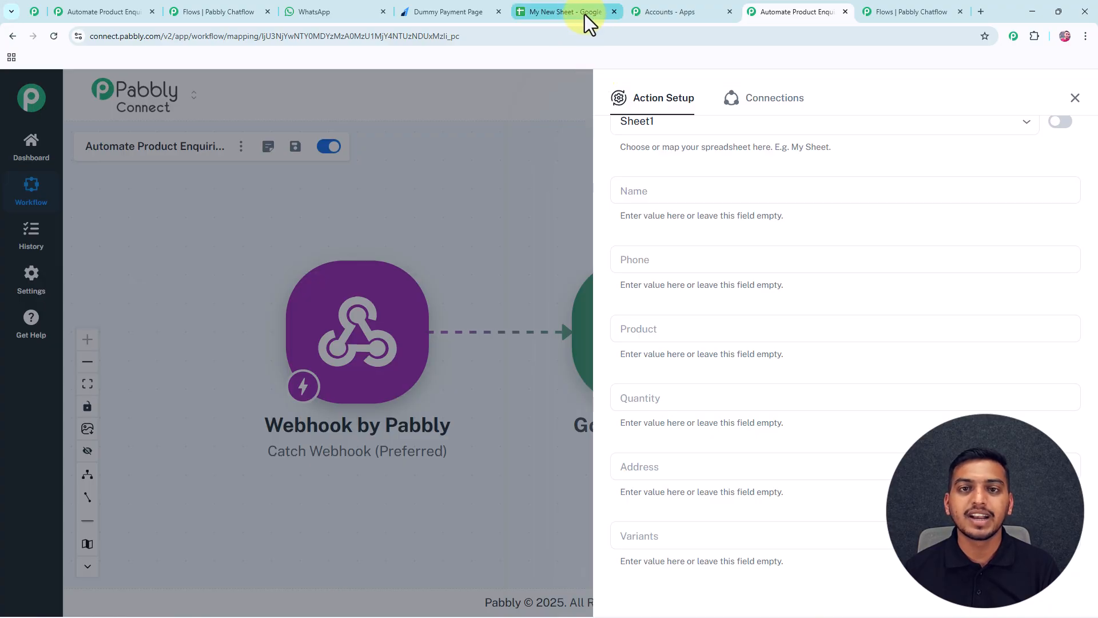
pyautogui.click(585, 16)
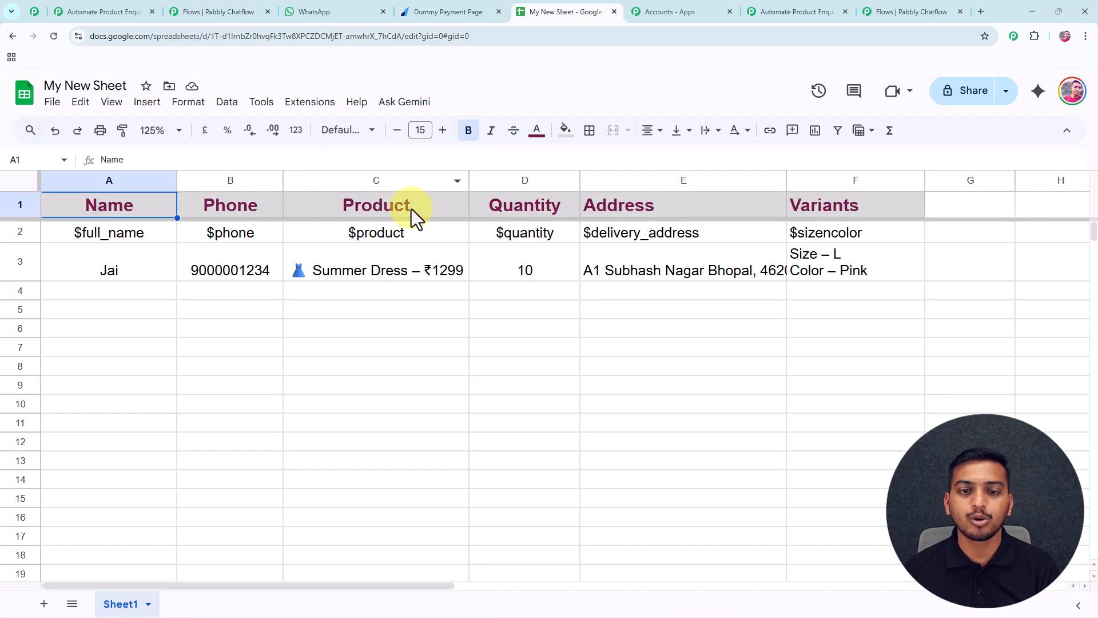
pyautogui.click(904, 17)
pyautogui.click(779, 16)
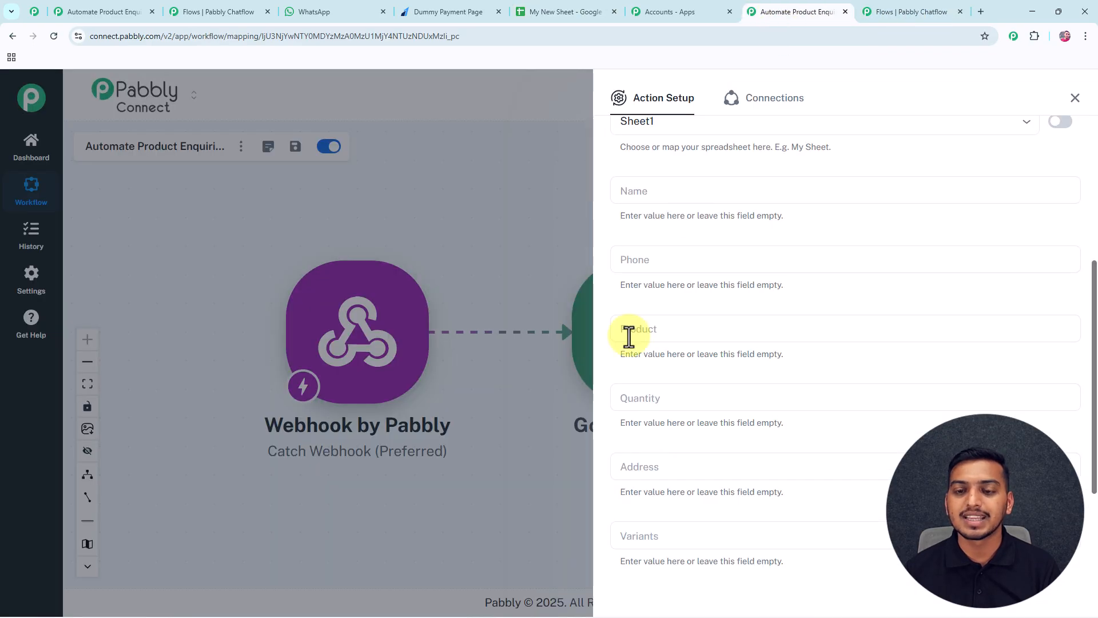
pyautogui.scroll(-1, 658, 458)
pyautogui.scroll(-2, 658, 457)
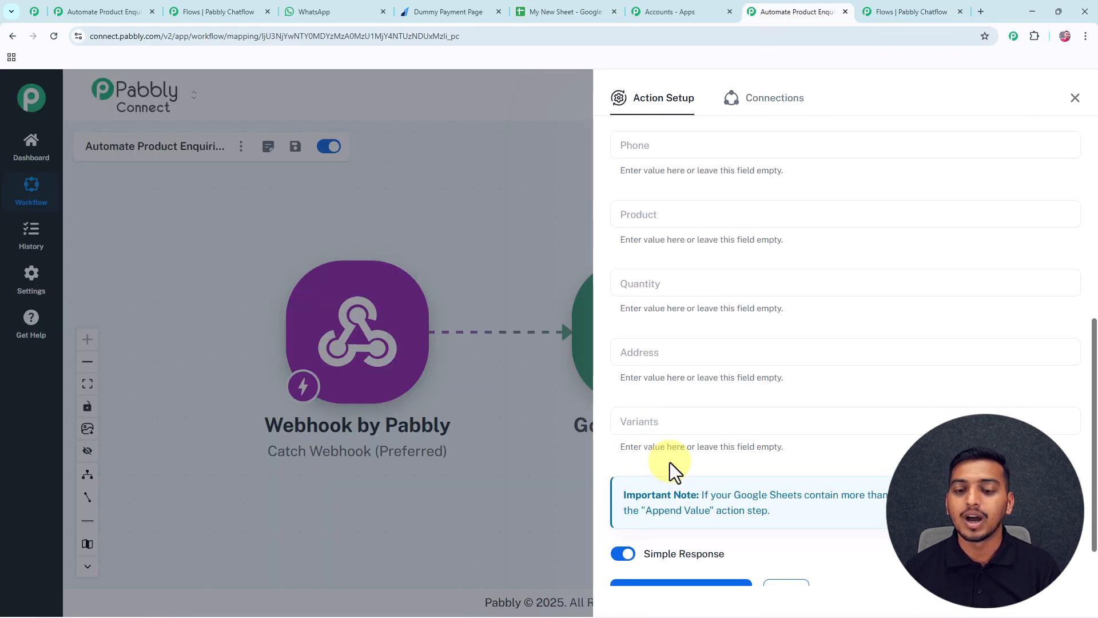
pyautogui.scroll(3, 667, 471)
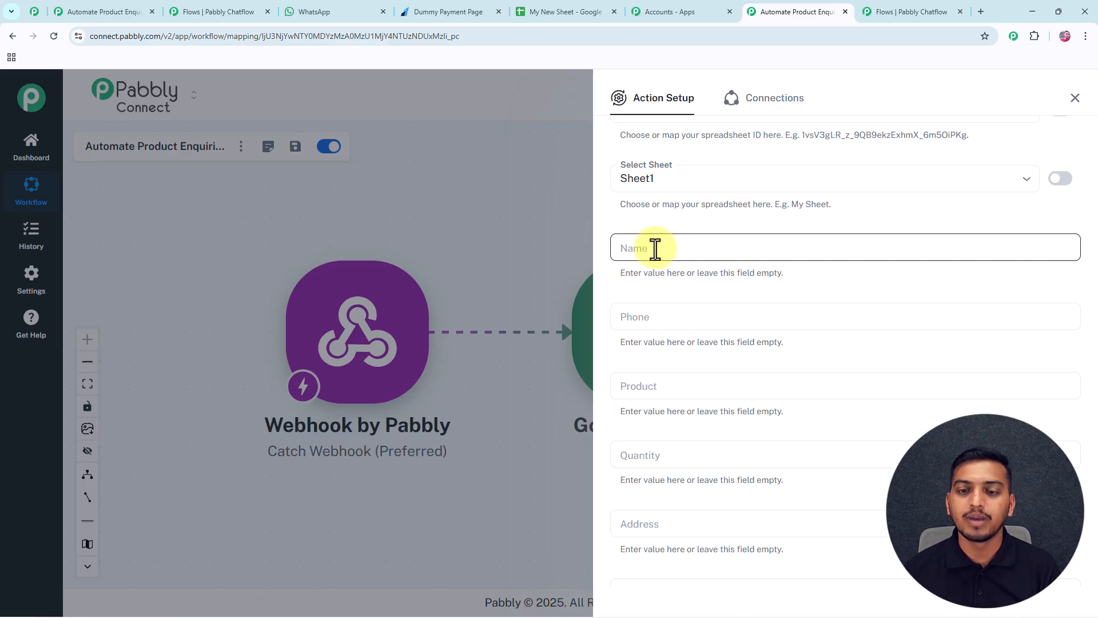
# Map the Name column to the webhook's $full_name value.
pyautogui.click(656, 248)
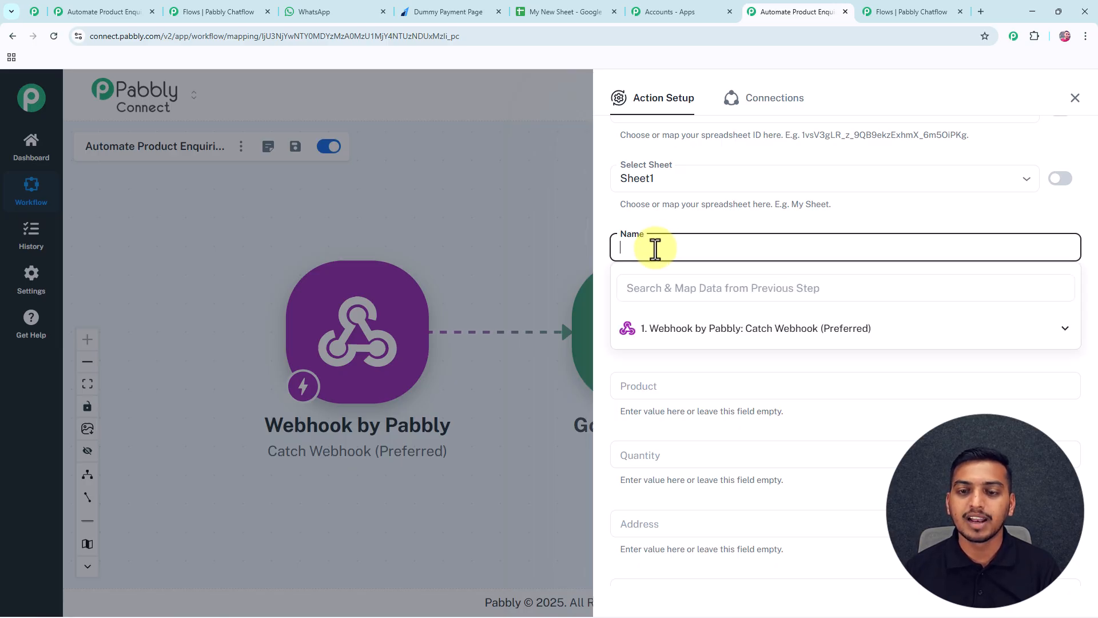
pyautogui.click(697, 334)
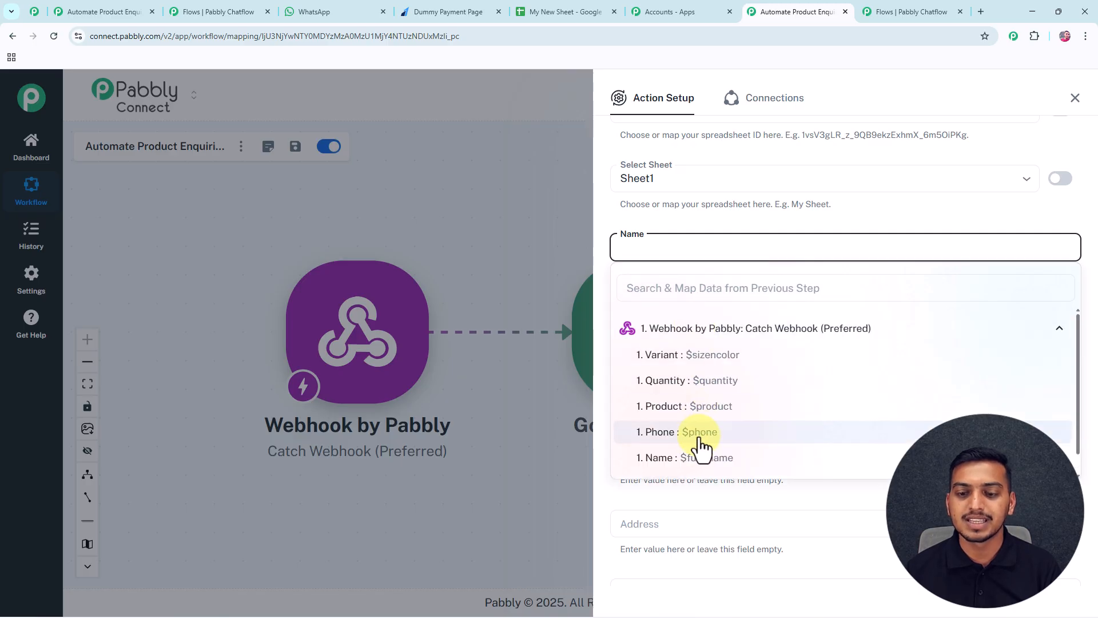
pyautogui.click(697, 457)
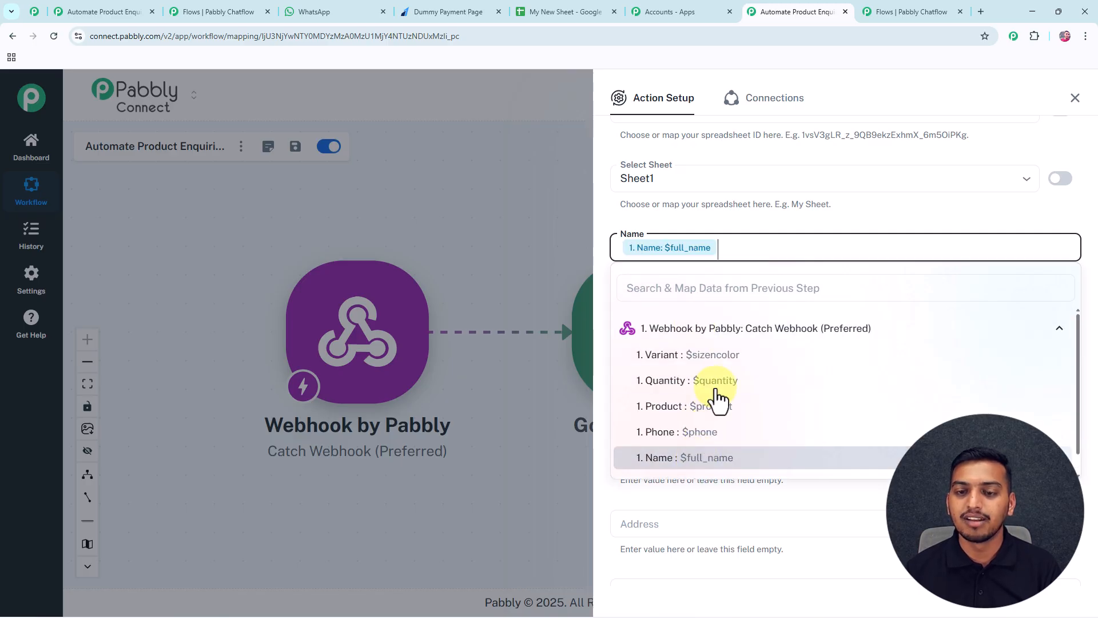
pyautogui.click(753, 222)
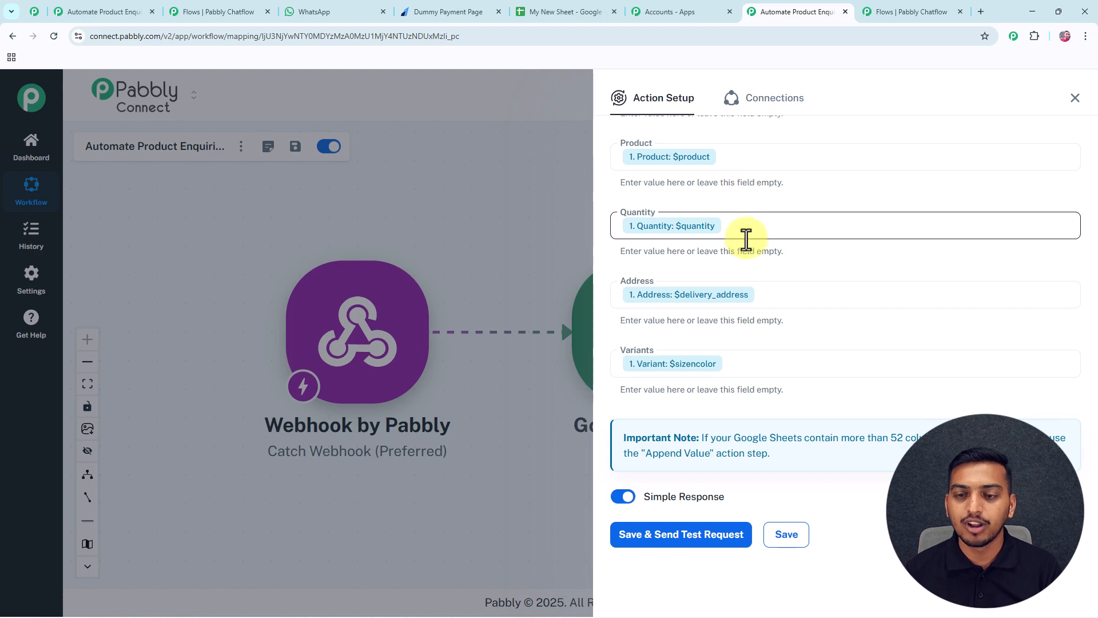
pyautogui.scroll(-1, 746, 252)
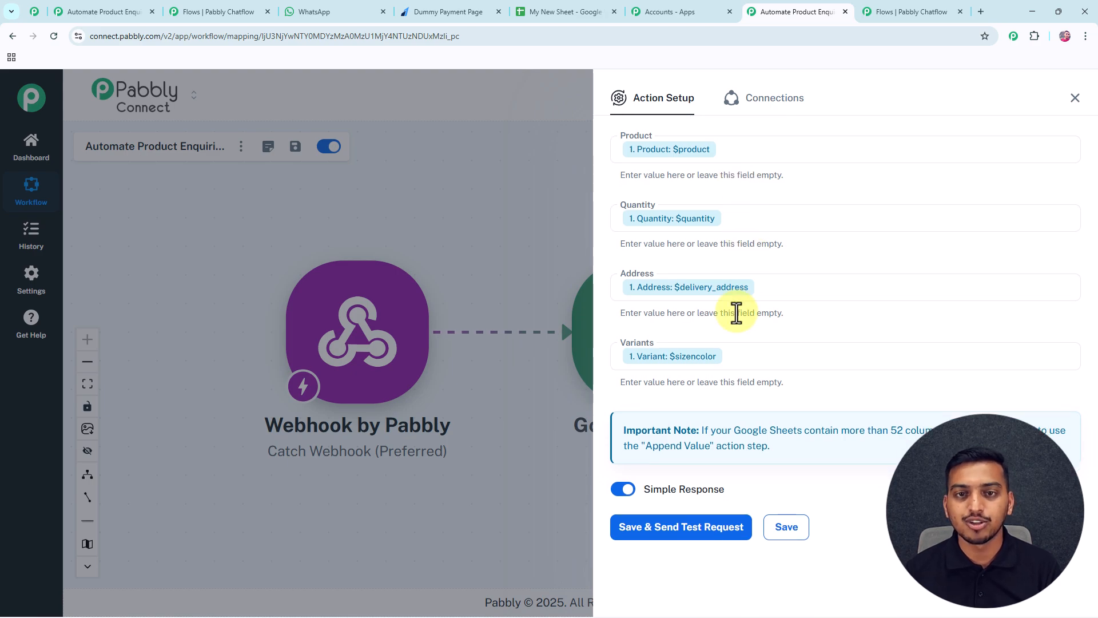
# Send the Sheets step's test request, confirm placeholder row 4 appears in My New Sheet, then return to Chatflow.
pyautogui.click(707, 529)
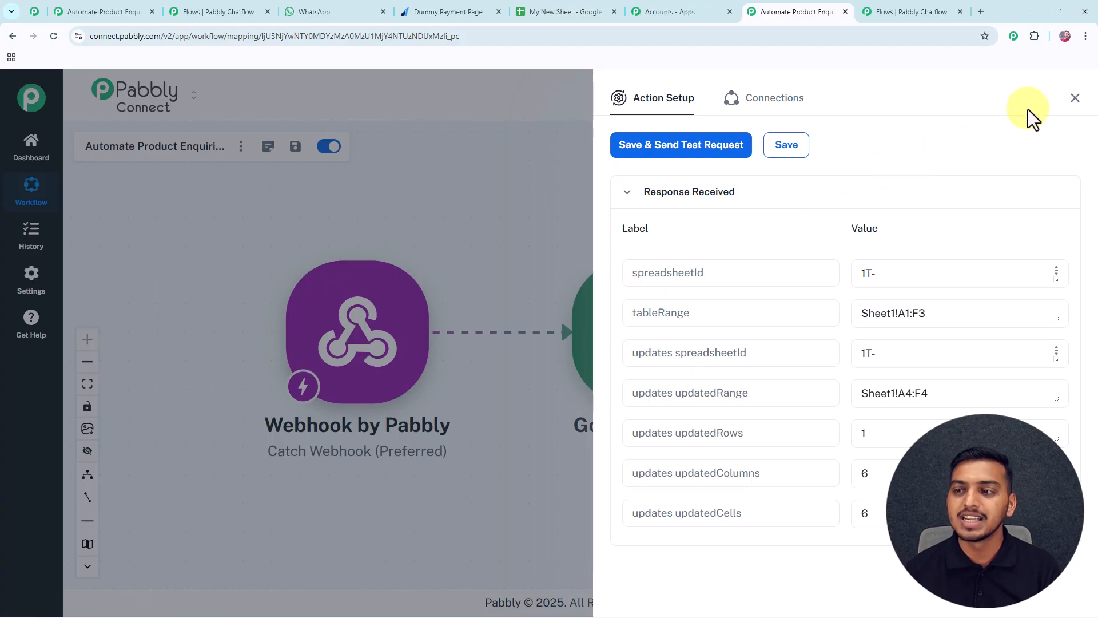
pyautogui.click(1069, 102)
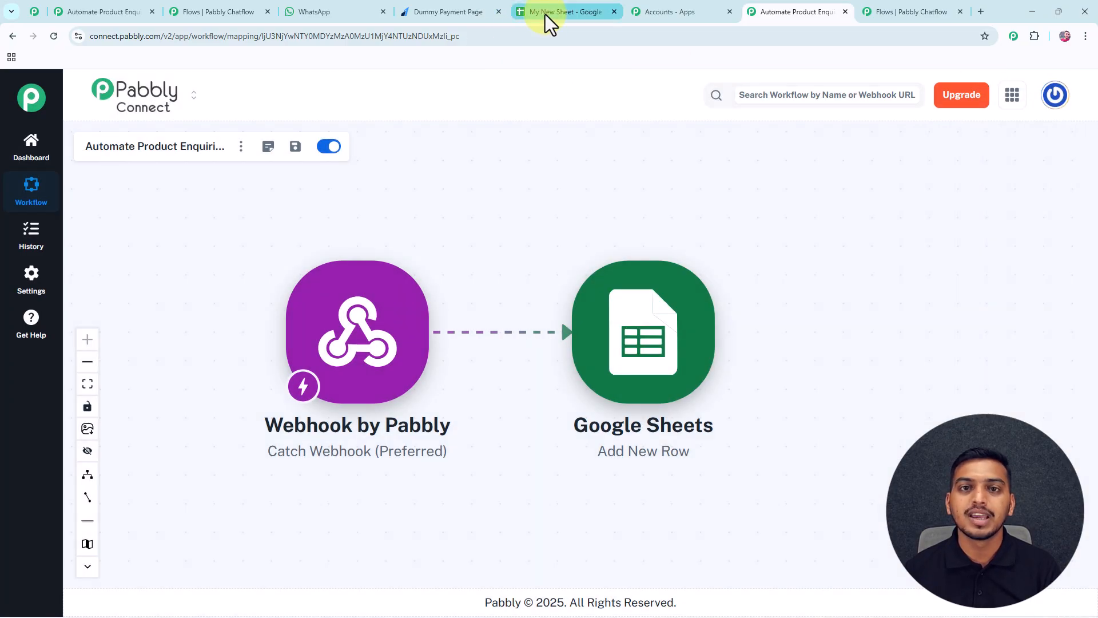
pyautogui.click(546, 12)
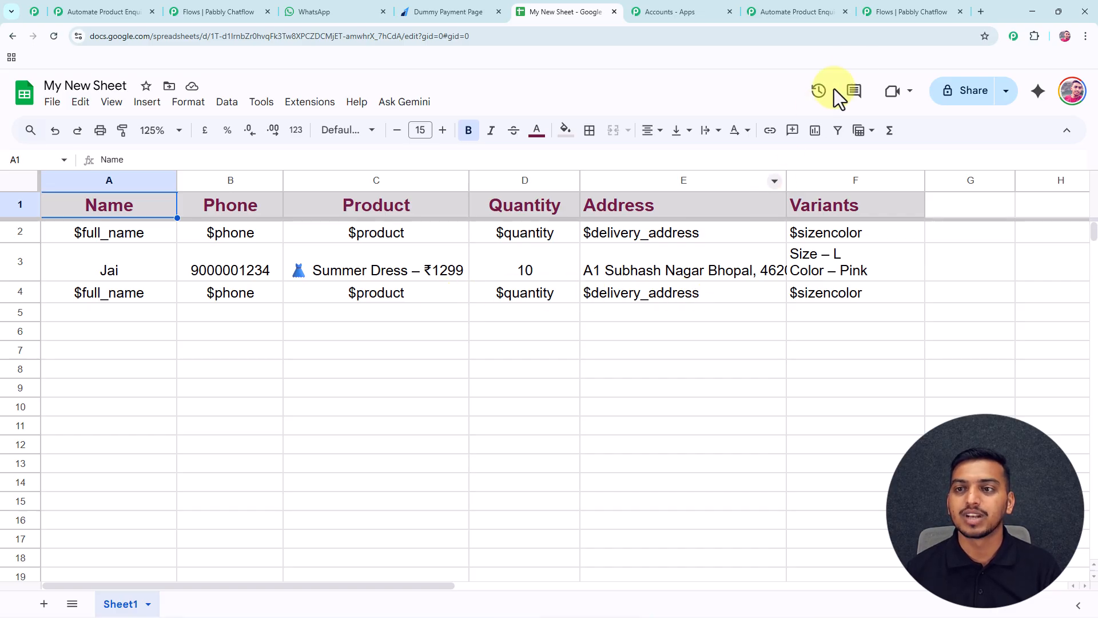
pyautogui.click(886, 12)
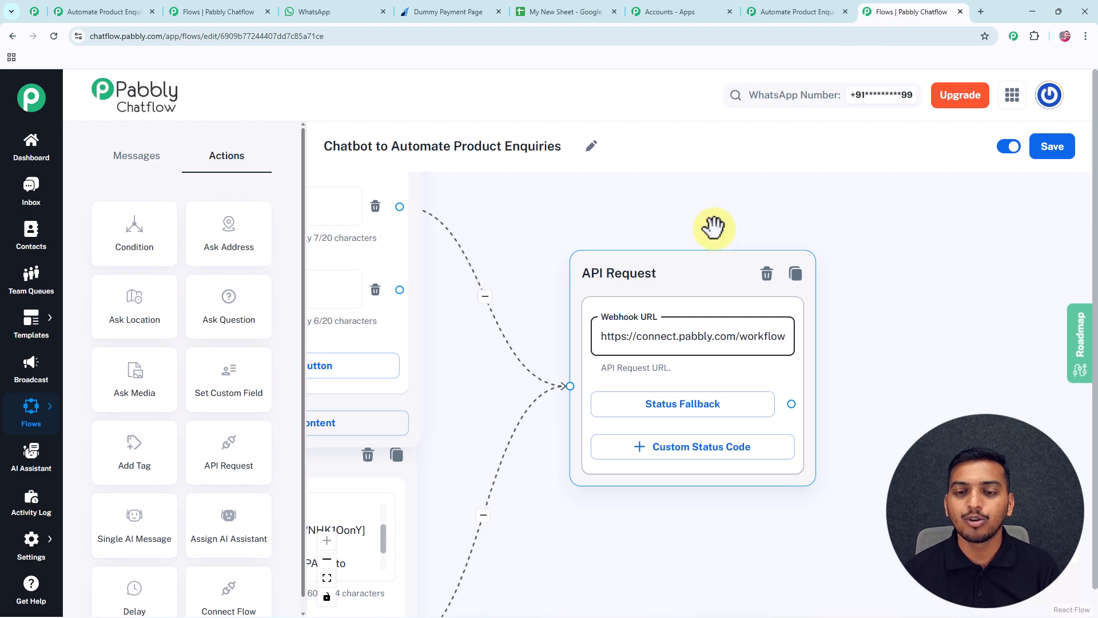
# Place a Text Button message node after API Request and give it a second text block.
pyautogui.scroll(-3, 713, 226)
pyautogui.moveTo(819, 321); pyautogui.dragTo(690, 306)
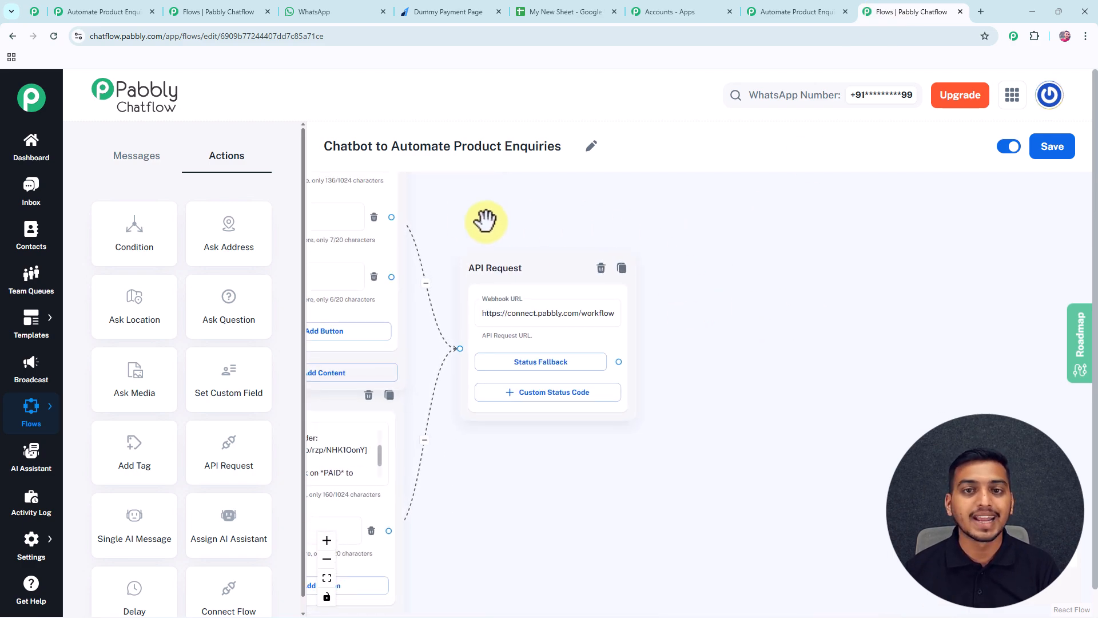
pyautogui.click(137, 163)
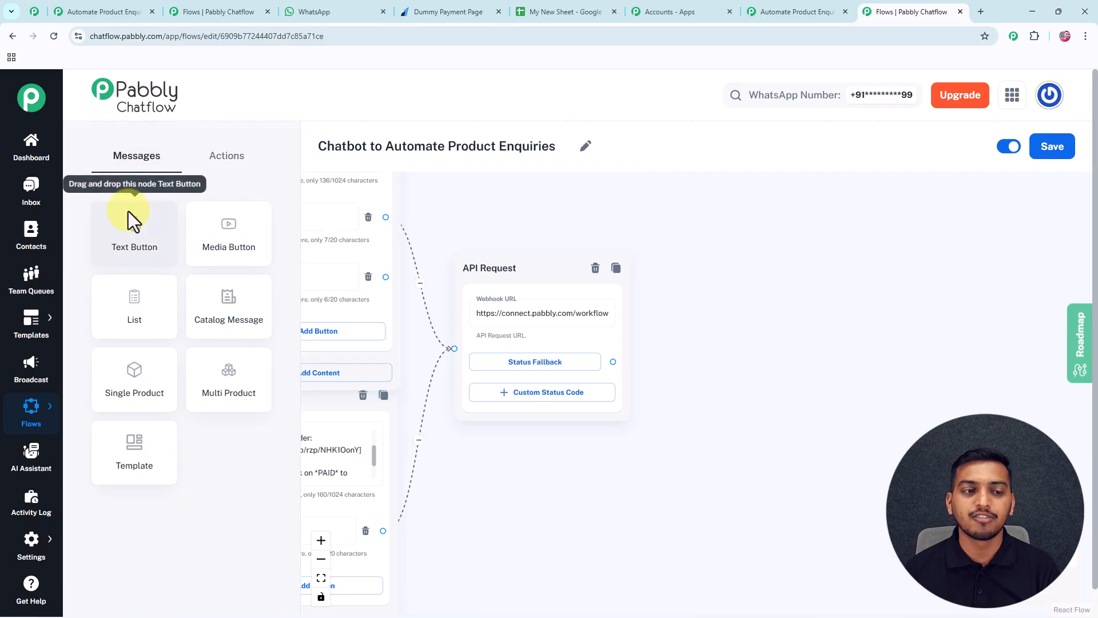
pyautogui.moveTo(130, 229); pyautogui.dragTo(738, 287)
pyautogui.moveTo(715, 264); pyautogui.dragTo(678, 234)
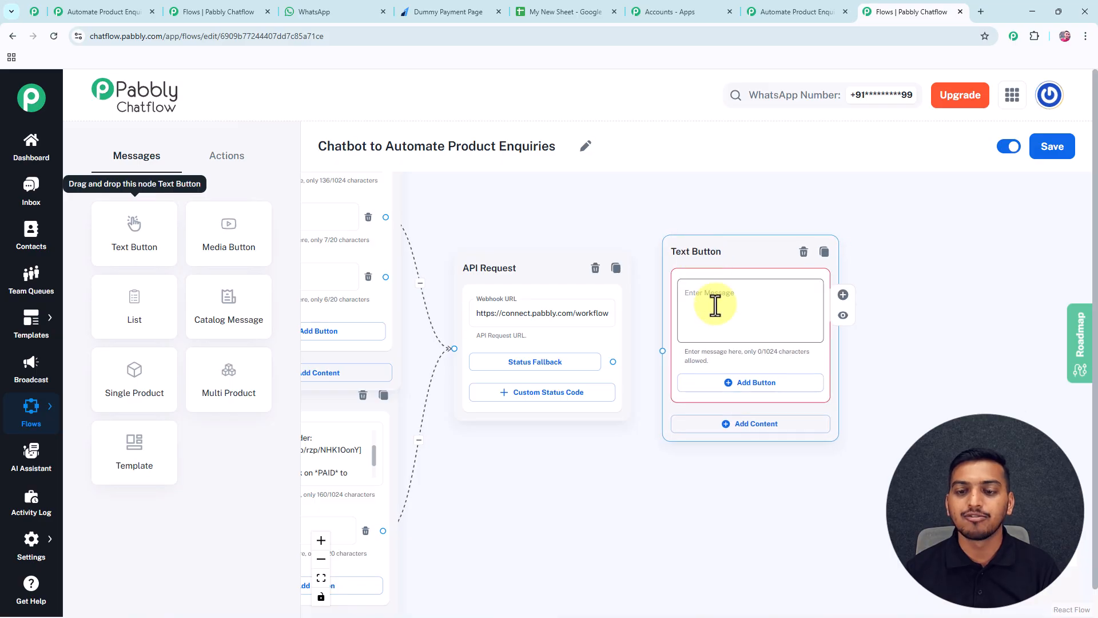
pyautogui.click(754, 426)
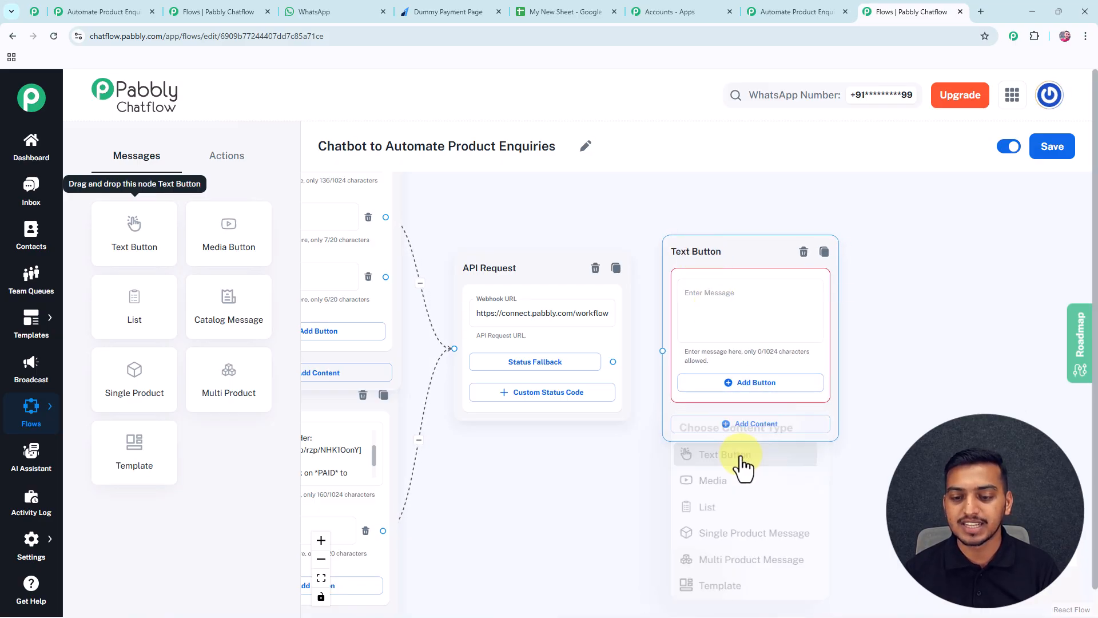
pyautogui.click(741, 457)
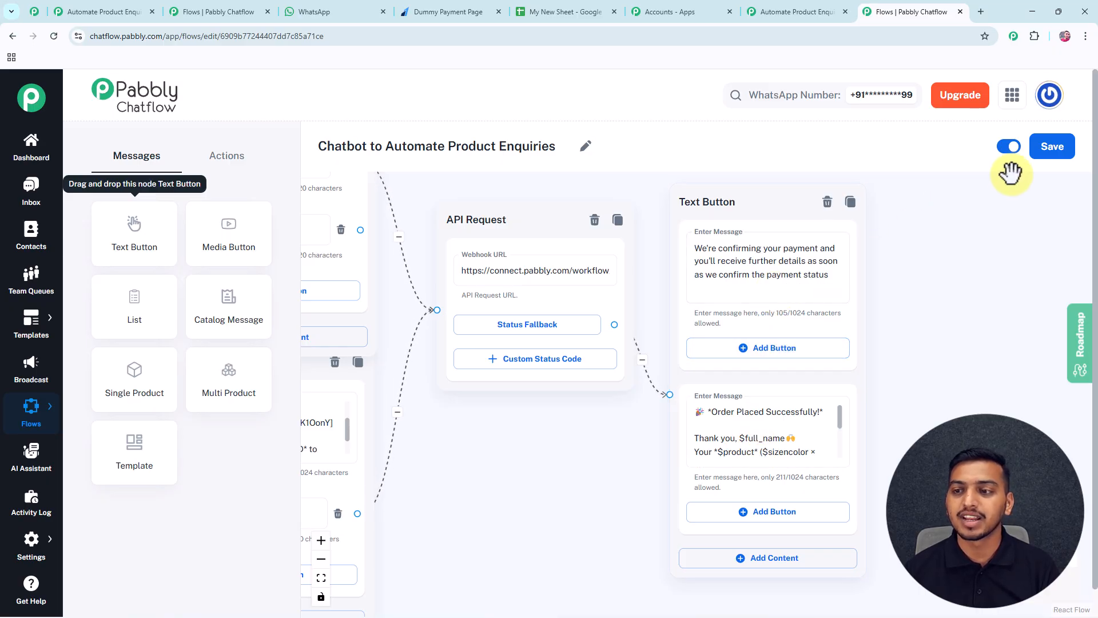
# Save the flow with API Request leading to the payment-confirmation and Order Placed Successfully messages.
pyautogui.click(1051, 158)
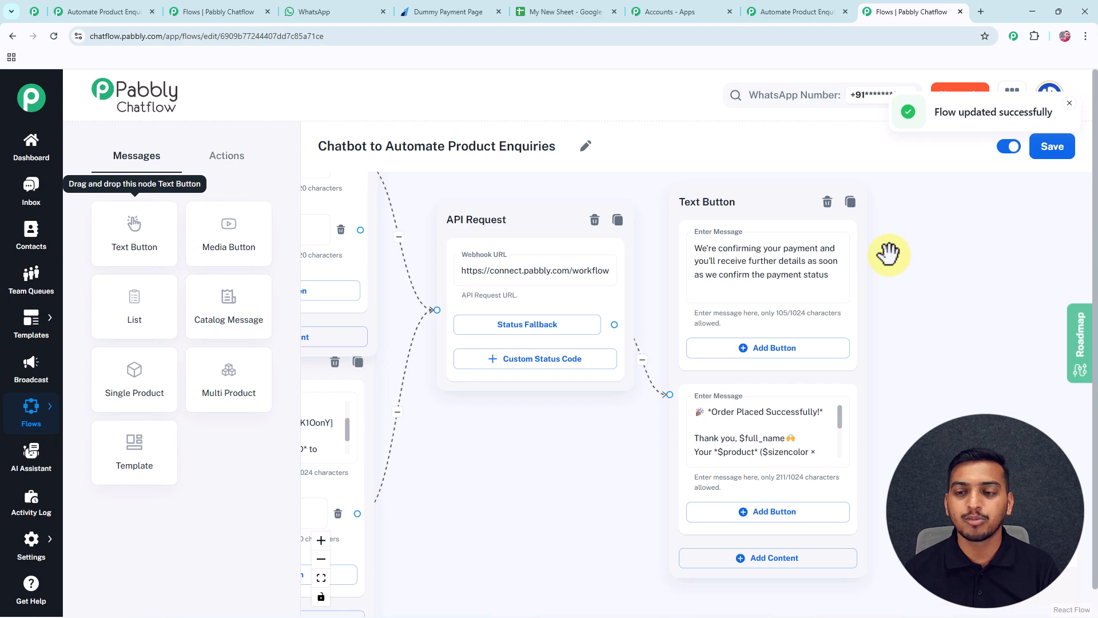
pyautogui.scroll(-8, 888, 254)
pyautogui.moveTo(719, 369); pyautogui.dragTo(755, 410)
pyautogui.click(626, 347)
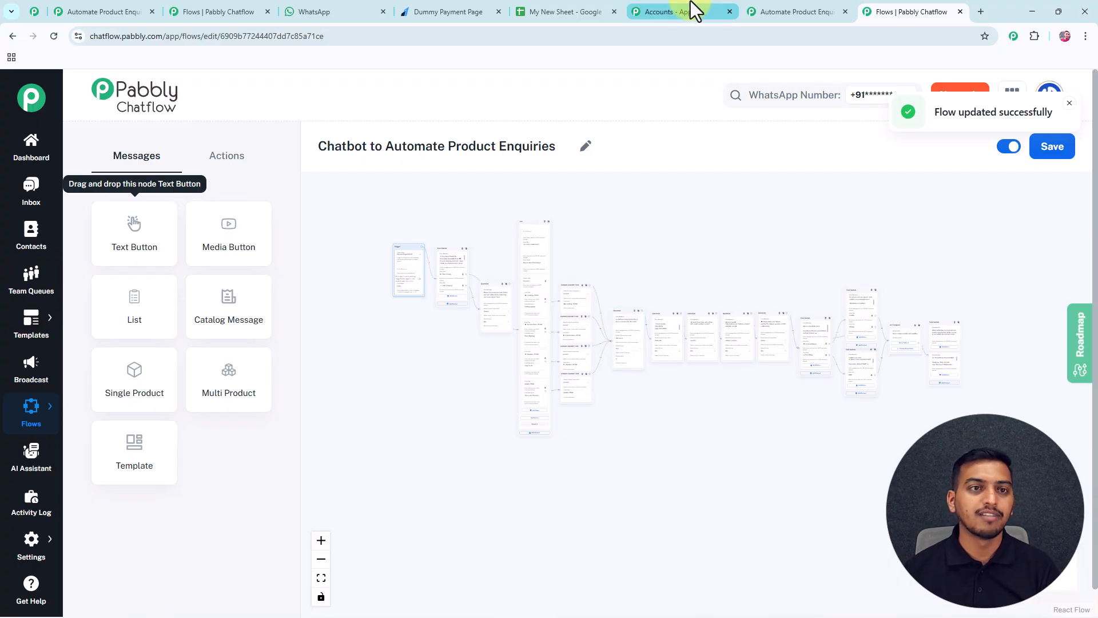
# Send 'Hello' to the store chatbot in WhatsApp, check its greeting, then return to the flow editor.
pyautogui.click(303, 12)
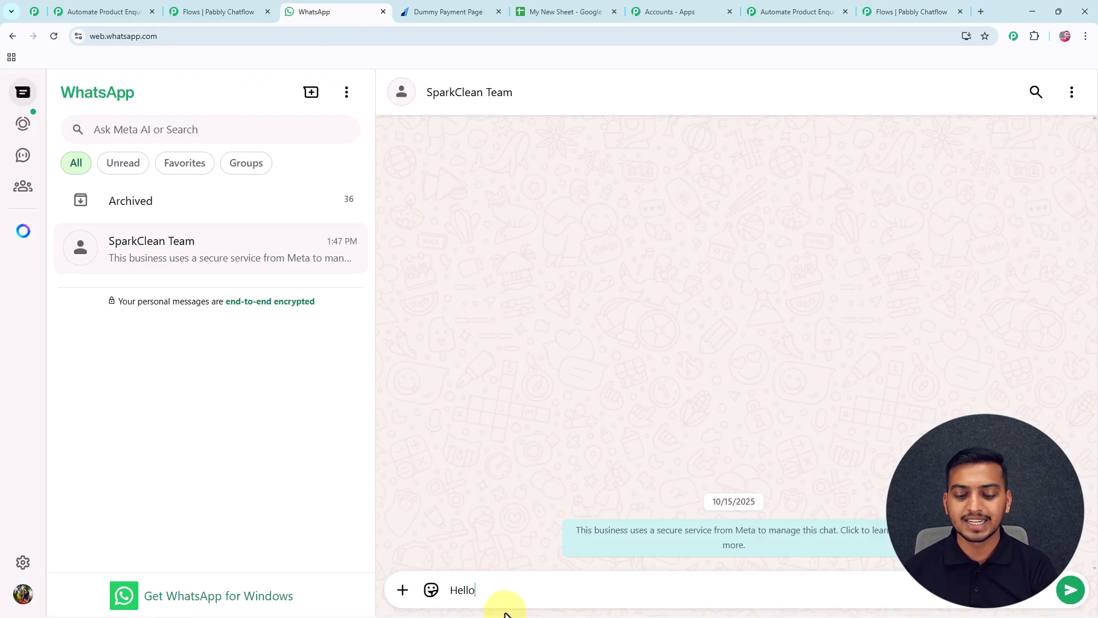
pyautogui.press('Return')
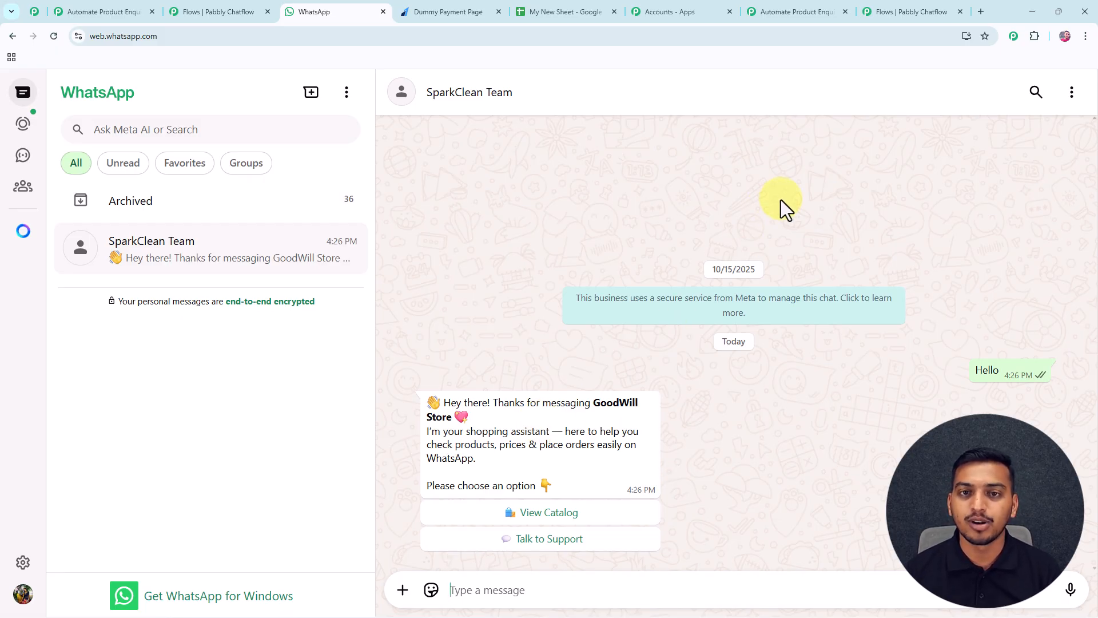
pyautogui.click(907, 12)
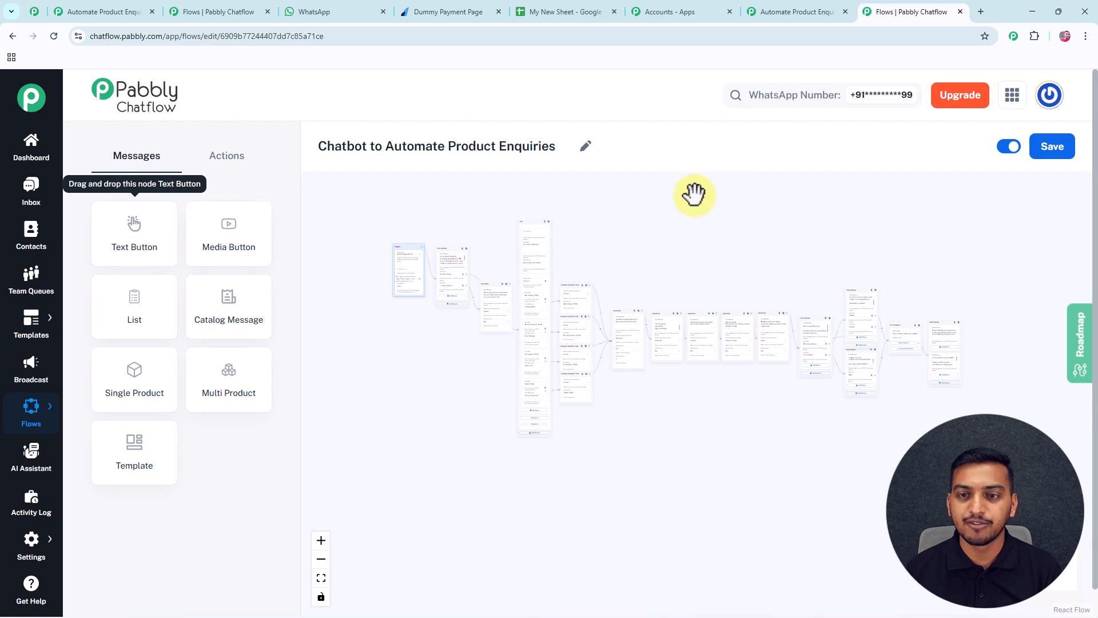
pyautogui.moveTo(689, 233); pyautogui.dragTo(663, 238)
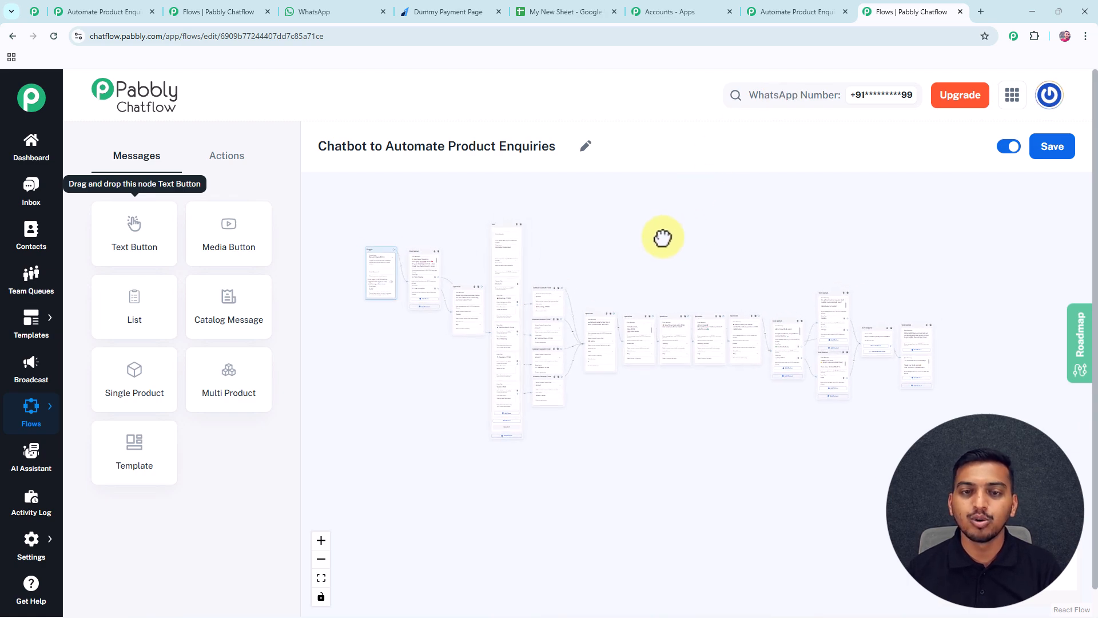